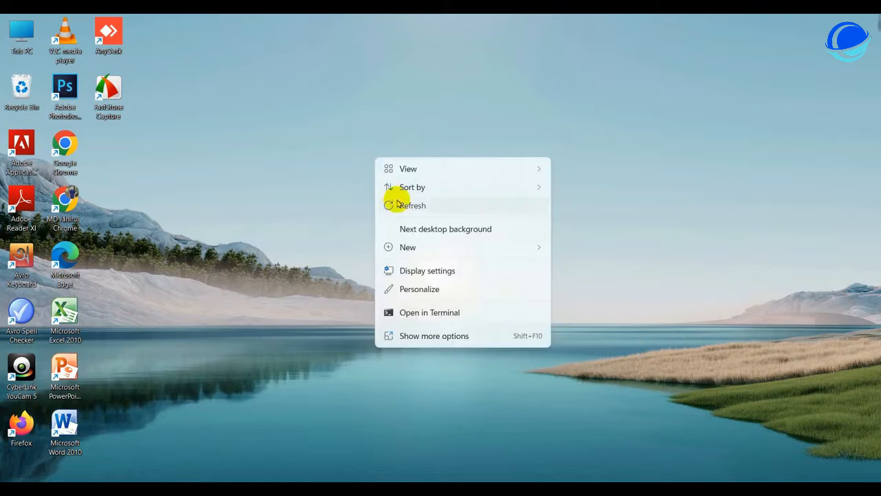
Dismiss the open menu and refresh the Windows desktop from its right-click menu
click(397, 204)
right_click(372, 165)
click(393, 207)
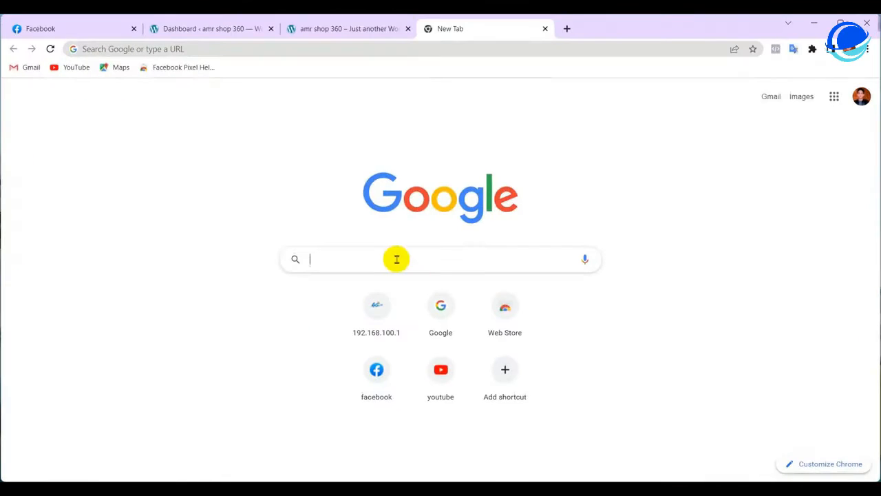
Enter business.facebook.com in the Google search box and open the Business Manager Overview suggestion
click(374, 259)
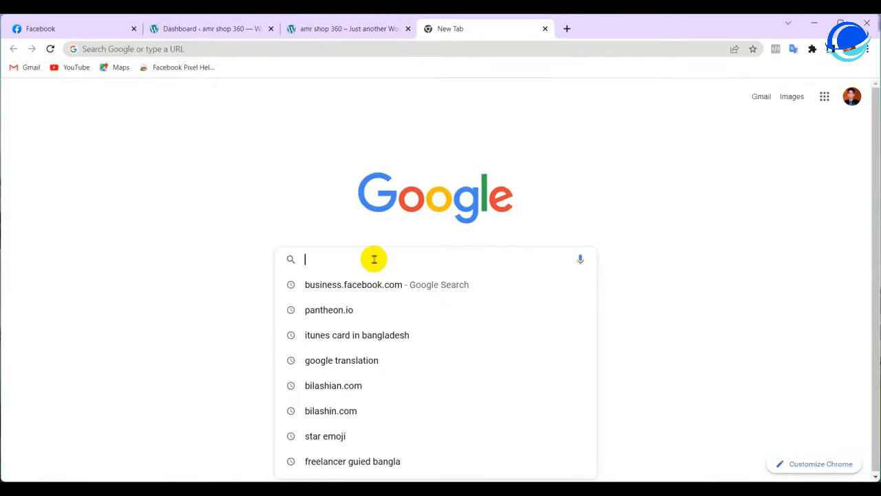
text(business)
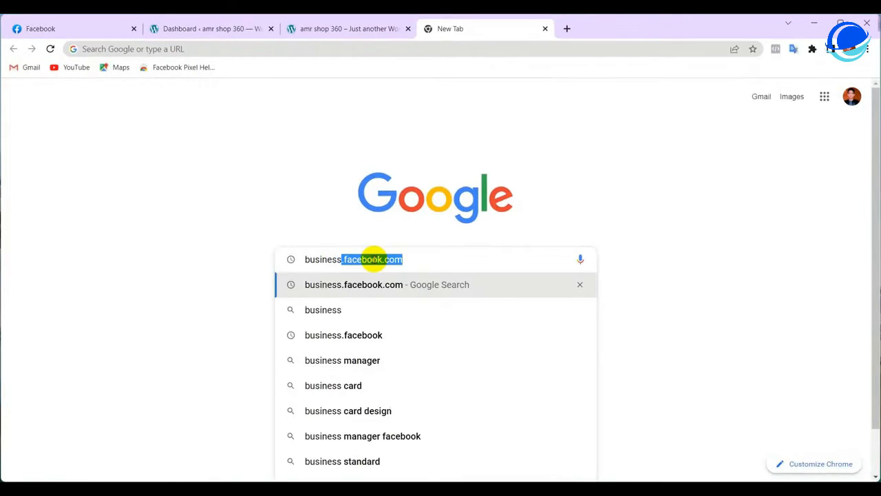
text(.)
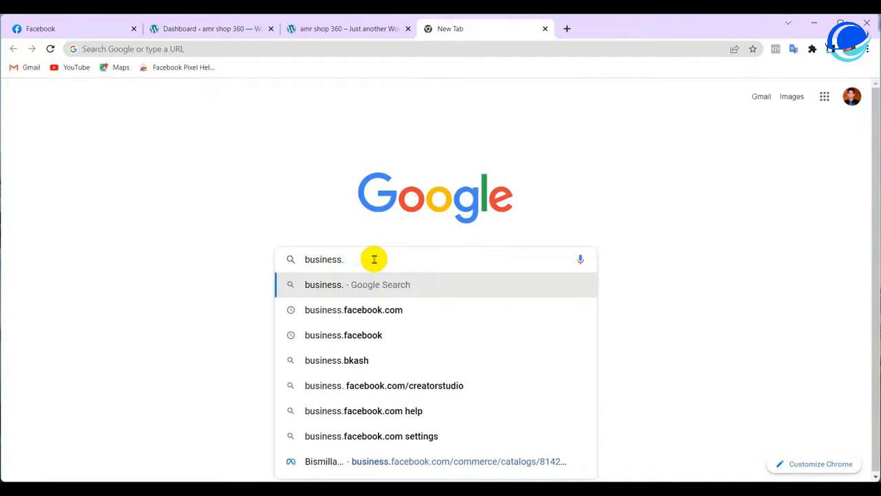
text(facebo)
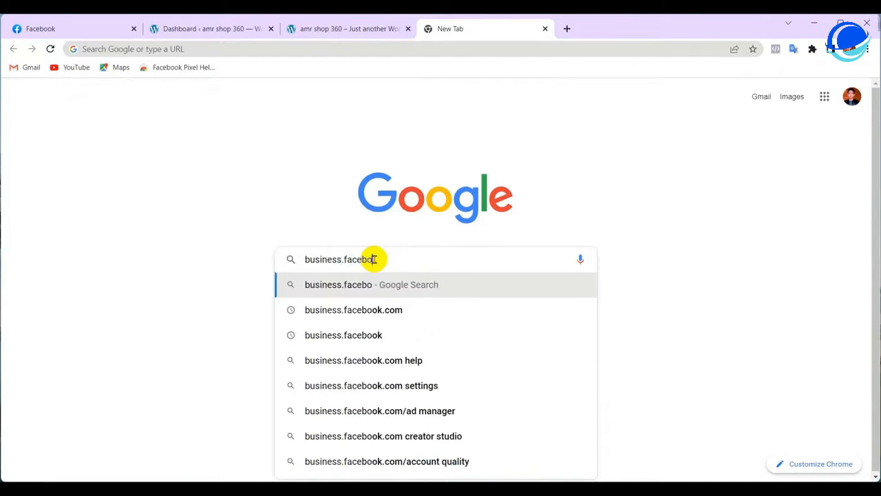
text(ok.com)
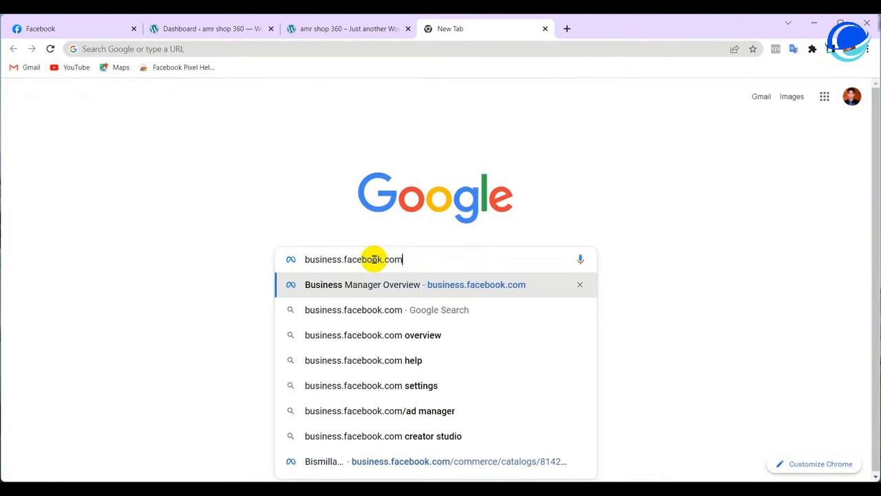
click(449, 284)
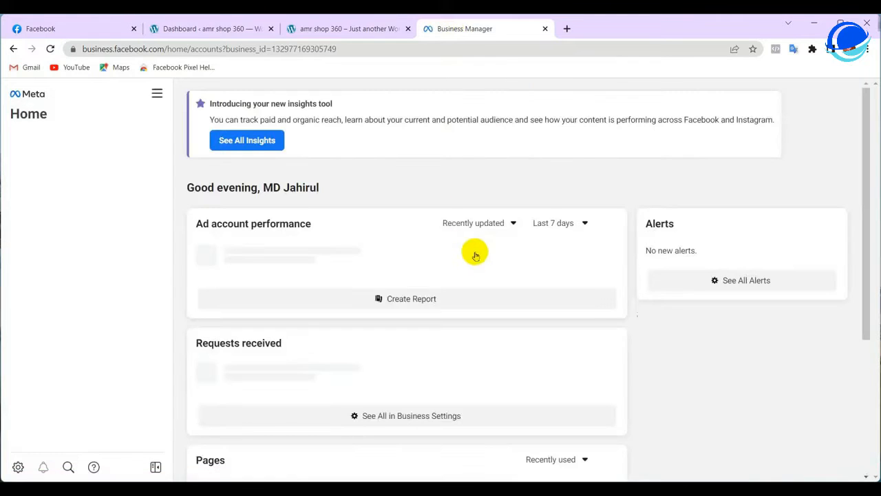
Go to Business settings > Data sources > Pixels and start adding a new pixel
click(156, 94)
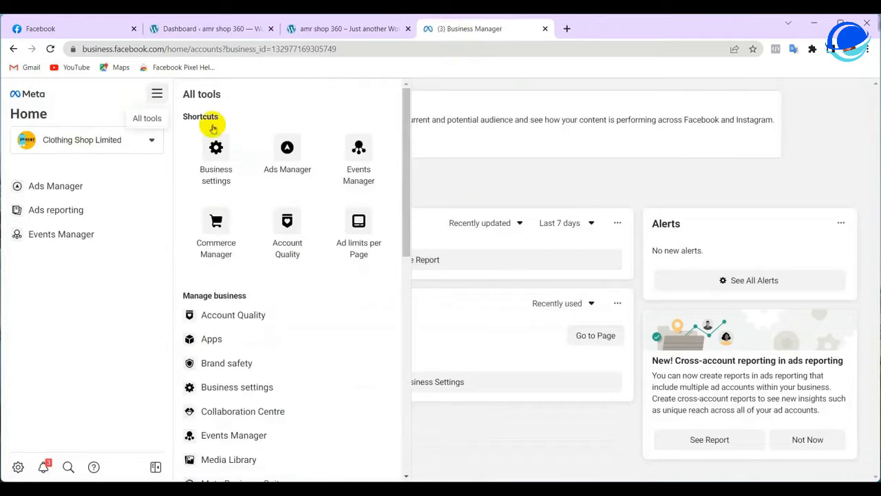
click(214, 158)
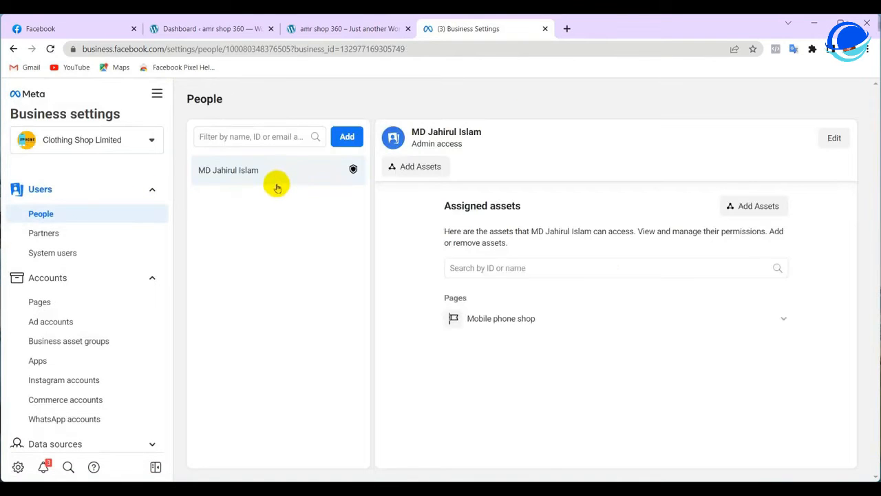
scroll(27, 399, down, 4)
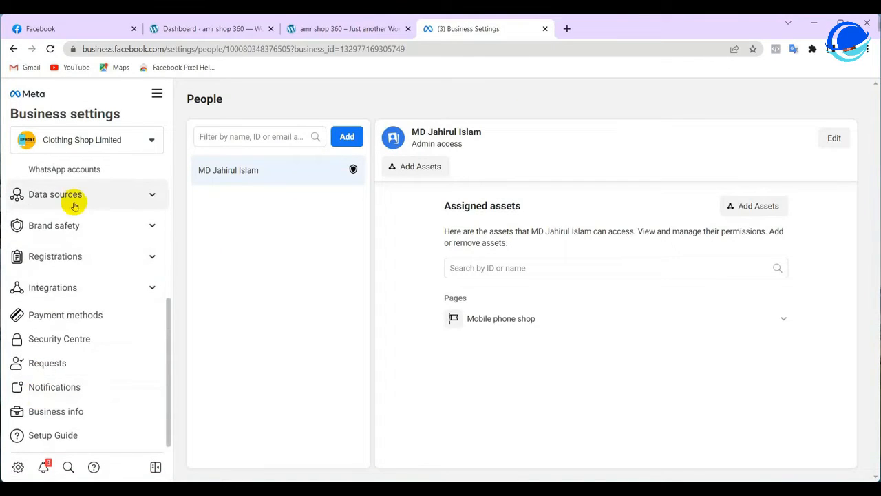
click(43, 200)
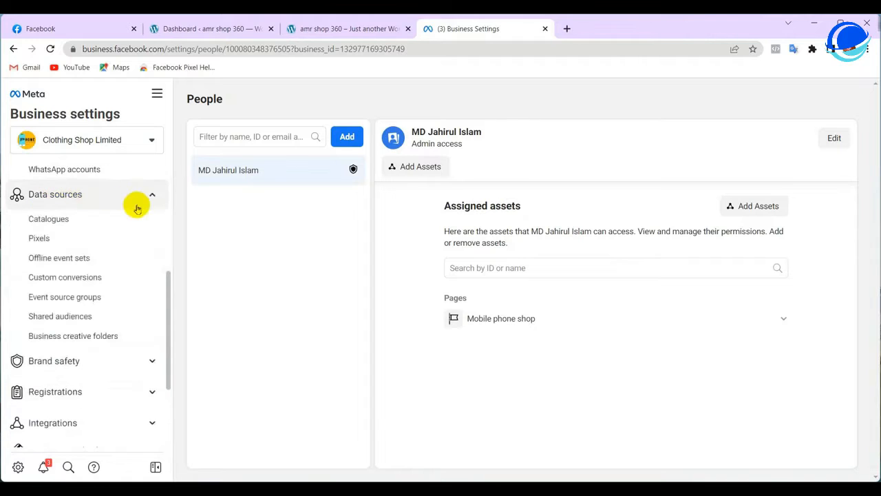
click(43, 239)
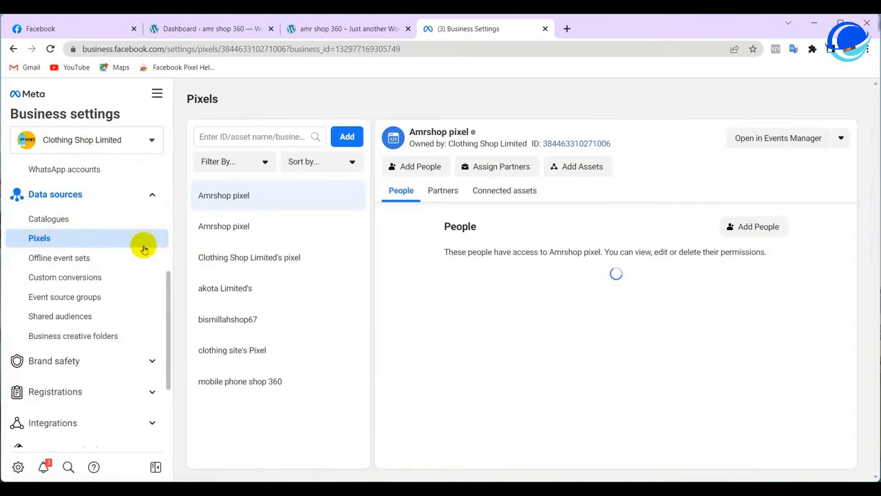
click(347, 138)
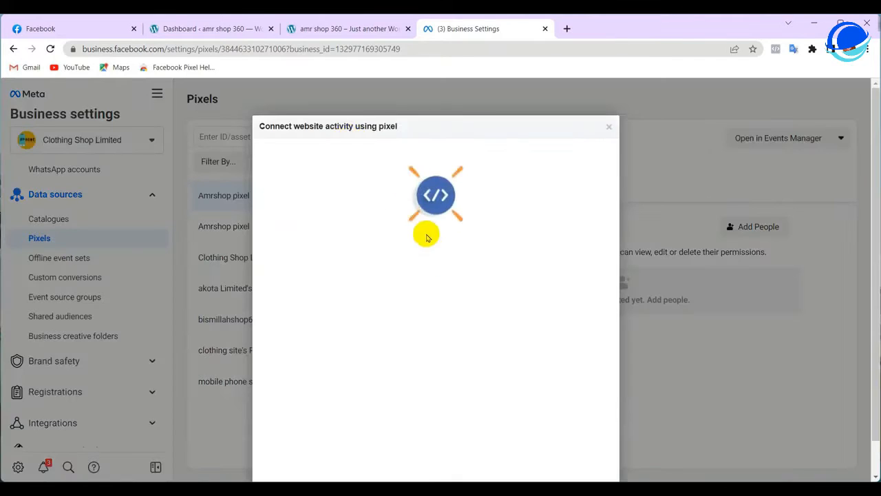
Copy the shop name from the shop's address and replace the default pixel name with amrshop360
click(339, 28)
scroll(395, 338, down, 15)
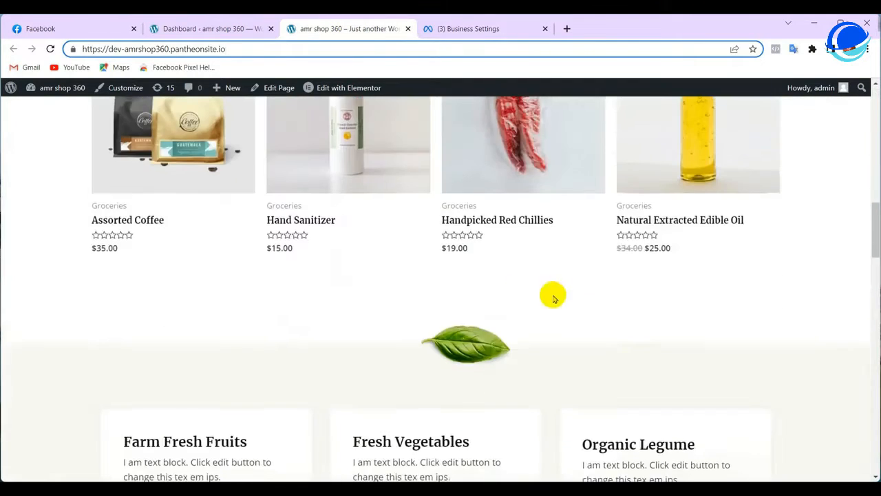
scroll(617, 370, down, 10)
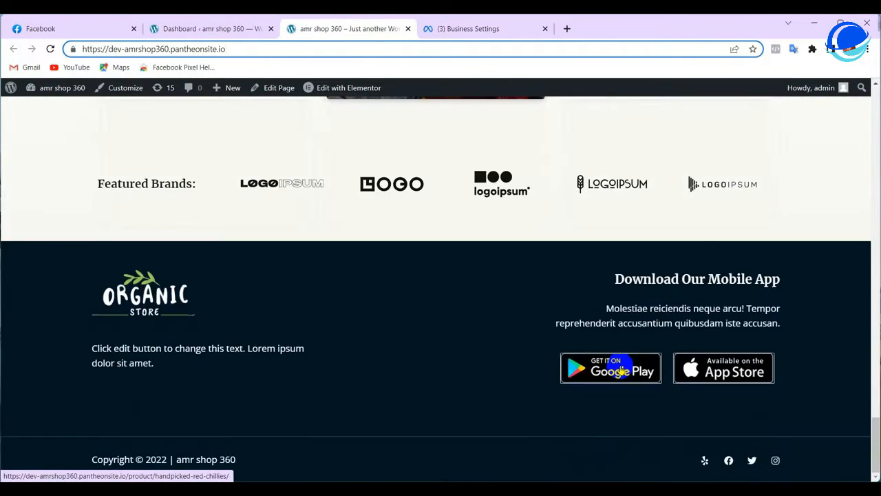
scroll(619, 370, up, 5)
scroll(620, 369, up, 15)
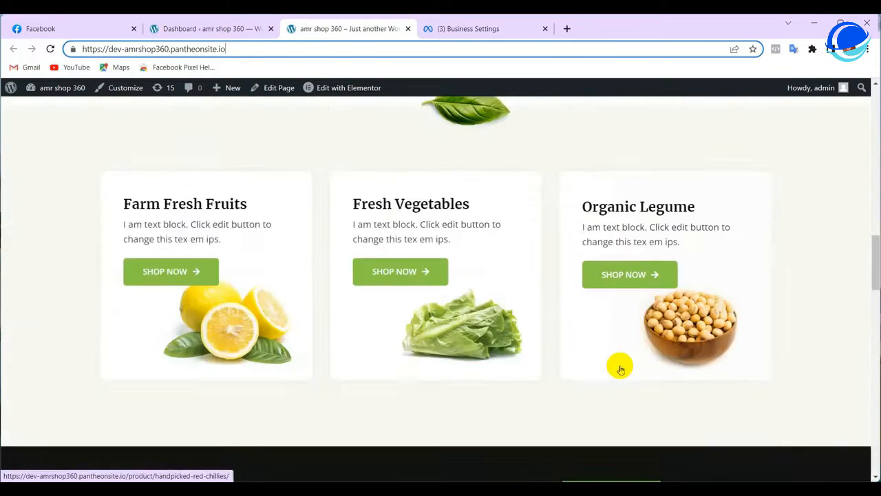
scroll(619, 370, up, 10)
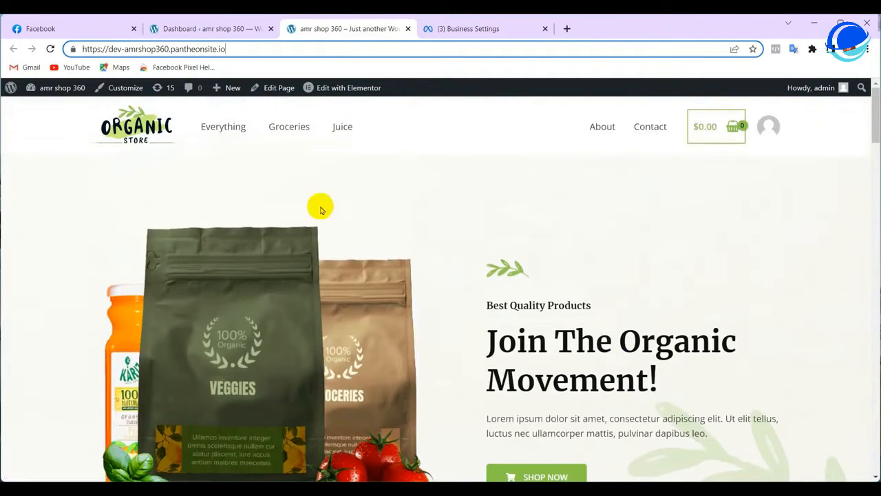
drag(121, 49, 153, 49)
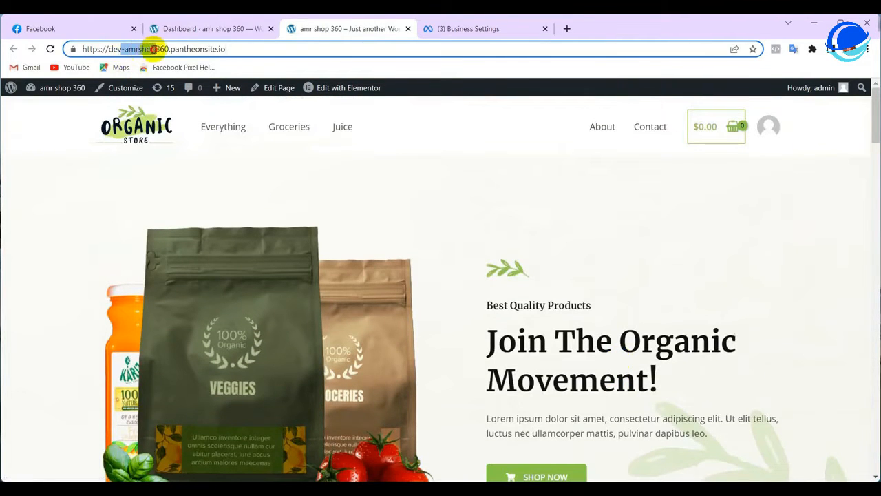
right_click(168, 51)
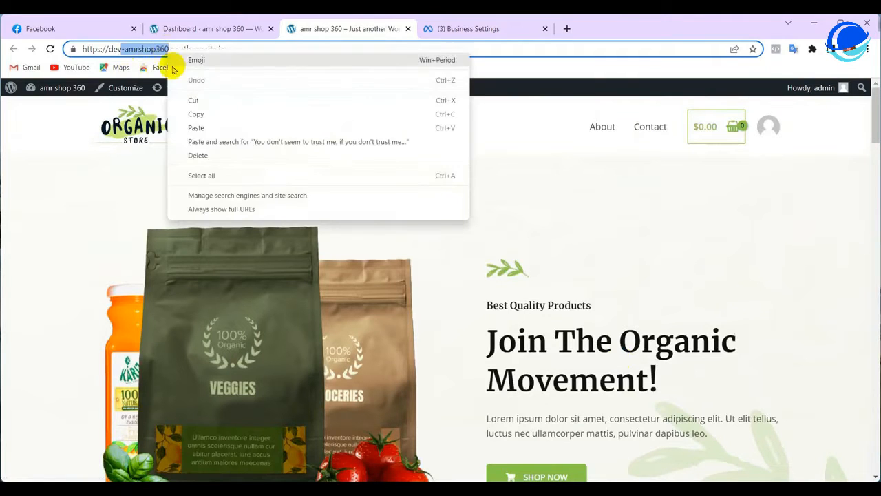
click(203, 115)
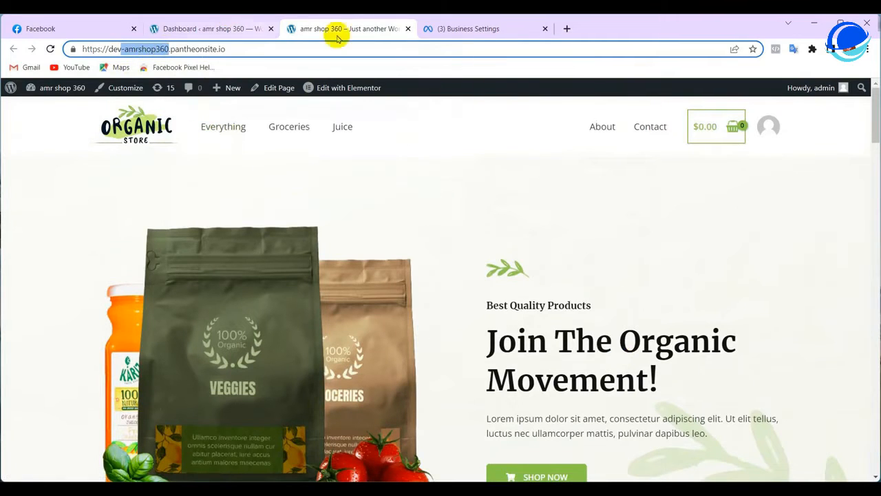
click(451, 29)
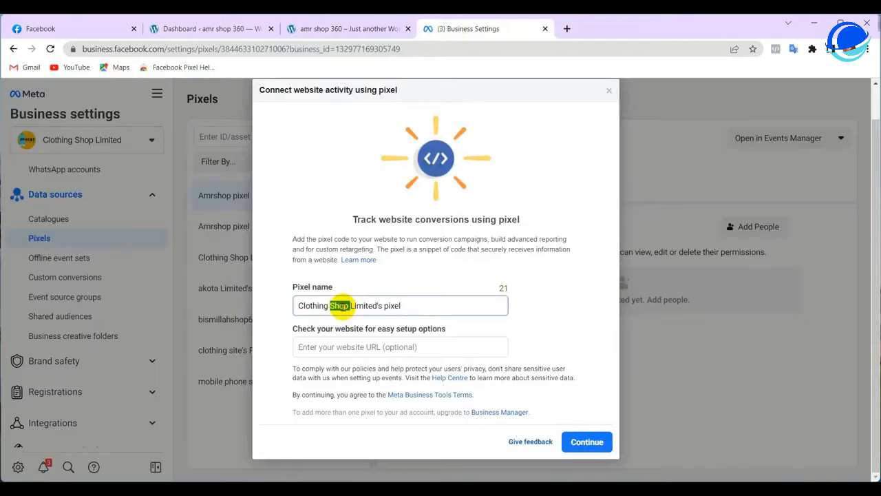
triple_click(342, 305)
right_click(342, 307)
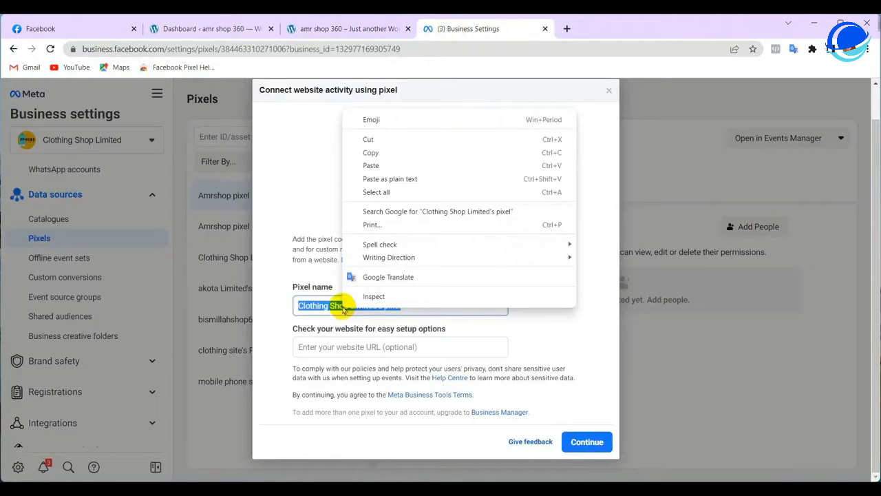
click(371, 165)
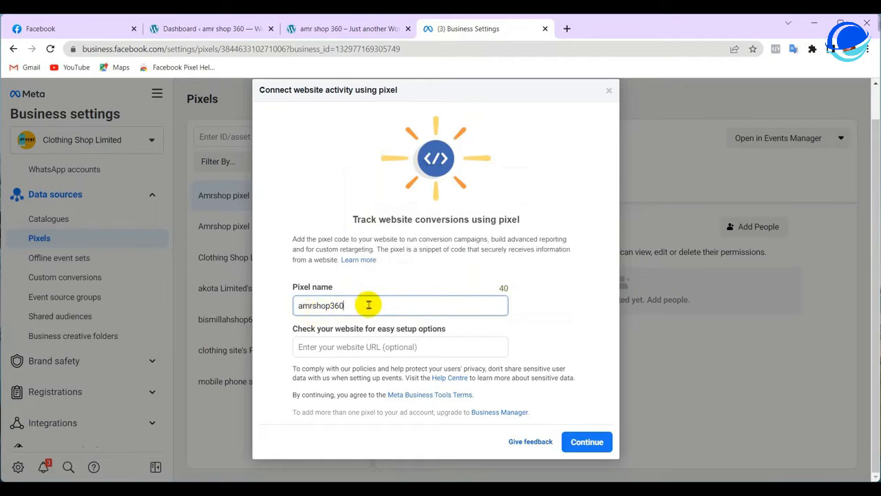
click(356, 346)
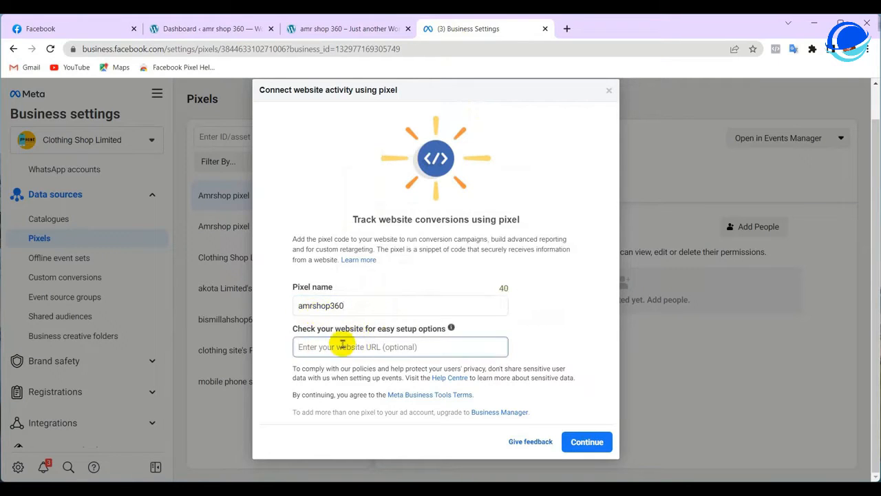
click(376, 346)
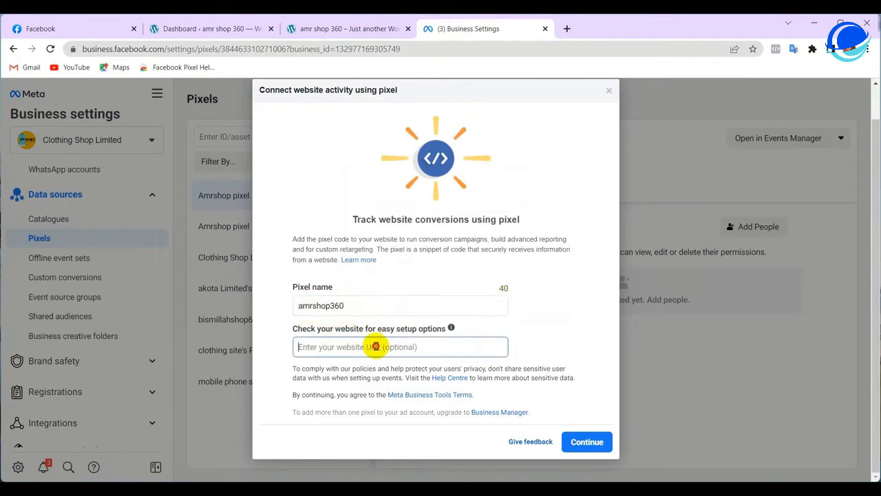
click(353, 29)
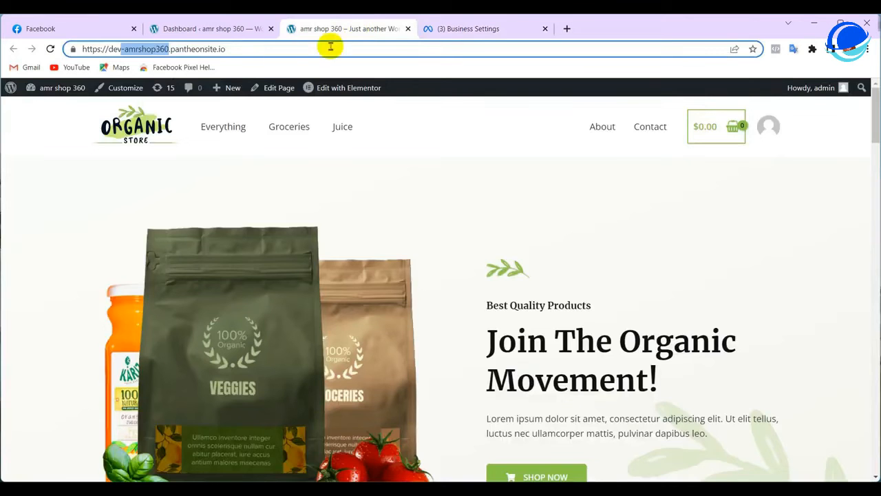
click(282, 50)
right_click(281, 52)
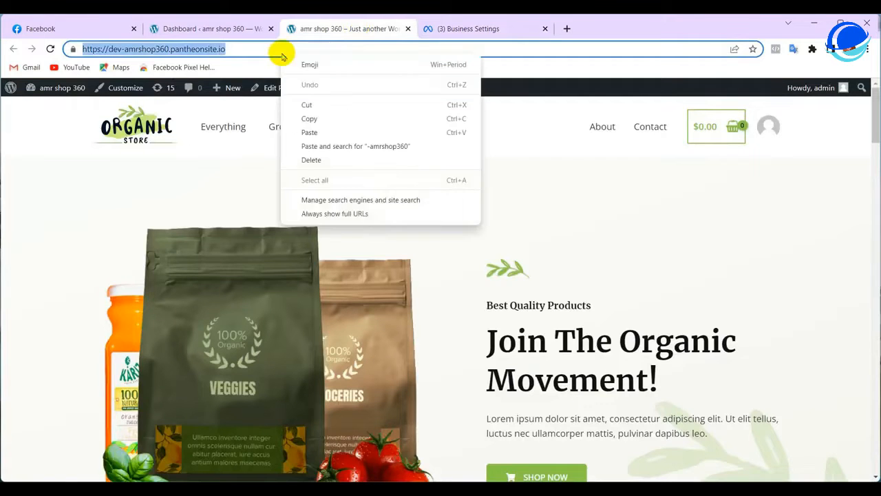
key(Escape)
right_click(164, 52)
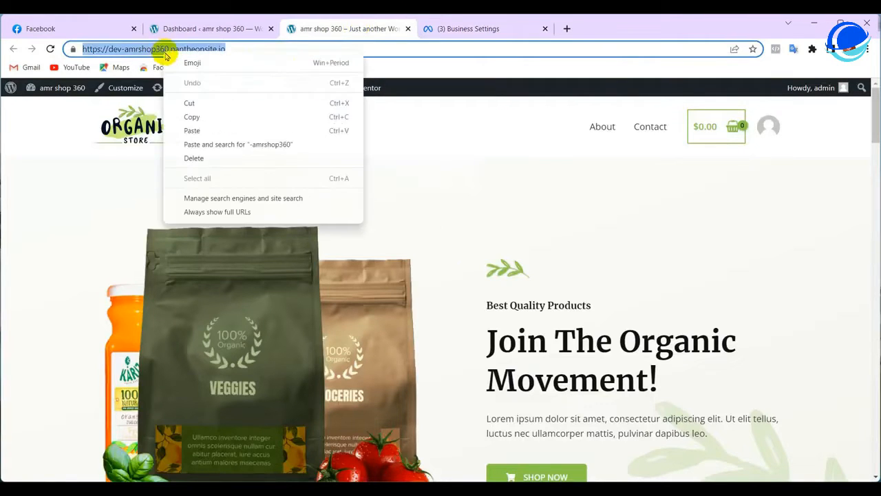
click(193, 117)
click(445, 28)
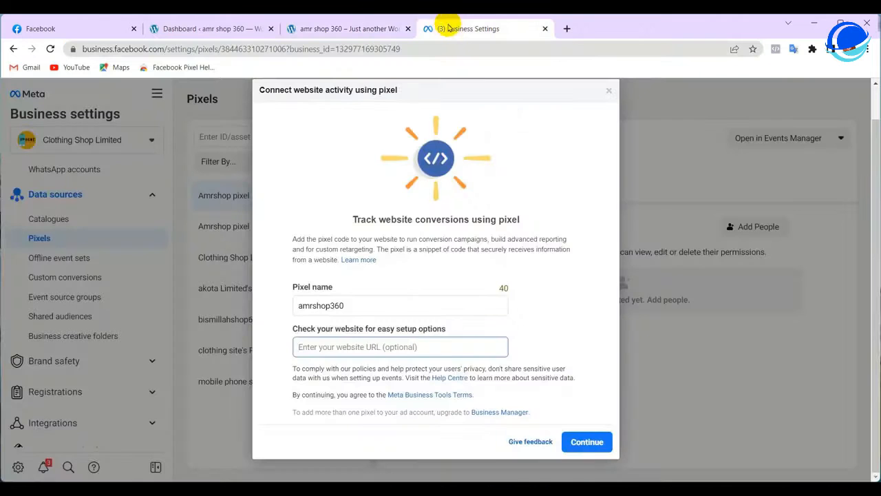
click(315, 353)
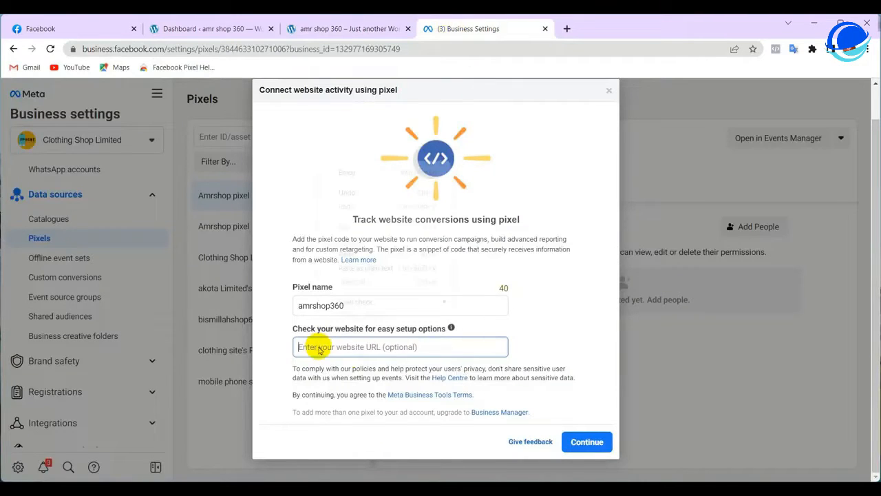
right_click(316, 346)
click(348, 254)
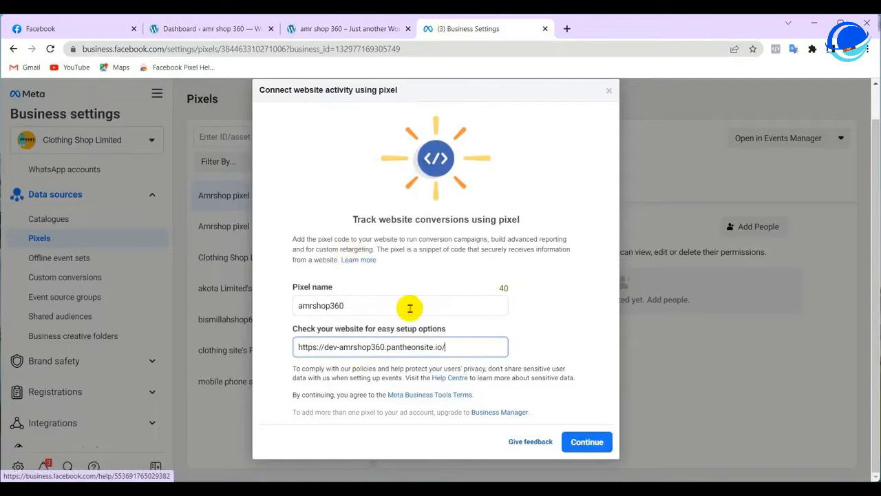
click(587, 441)
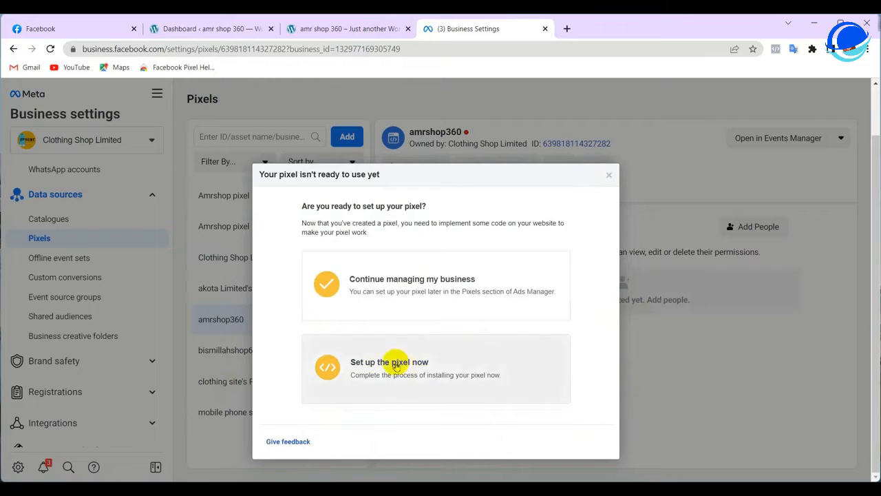
Choose to set up the pixel now, pick manual code installation, and copy the base code
click(396, 366)
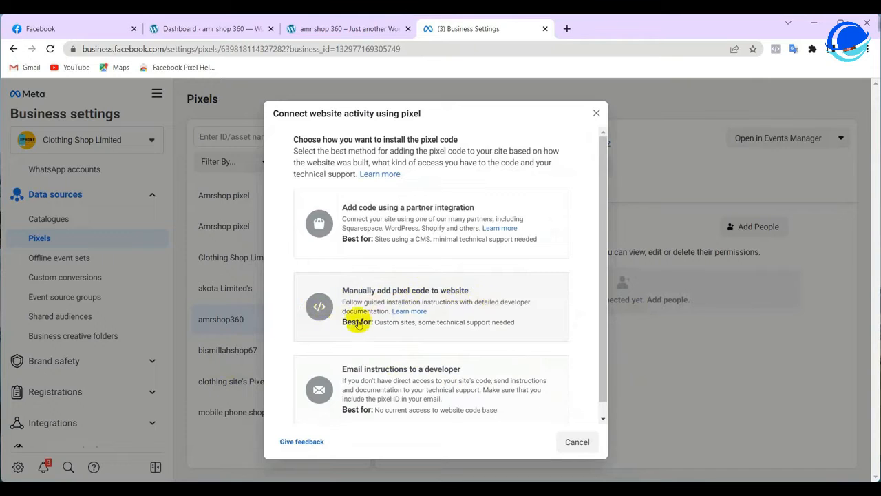
click(360, 315)
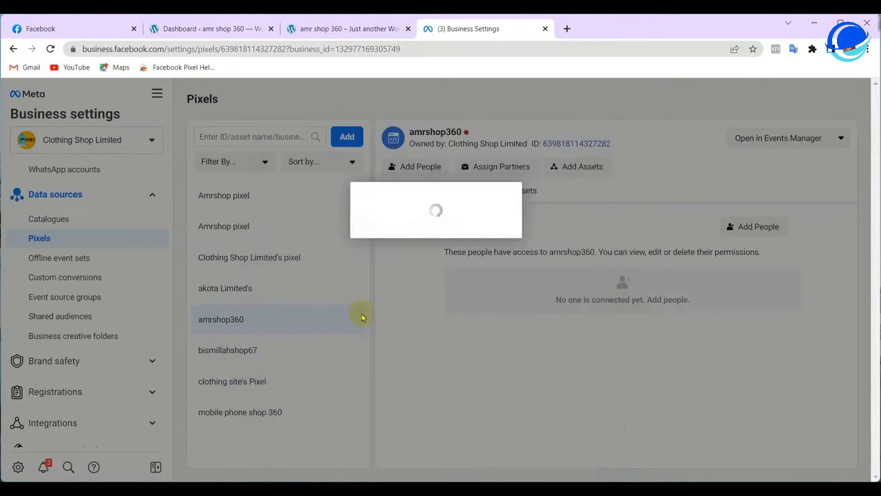
scroll(358, 179, down, 2)
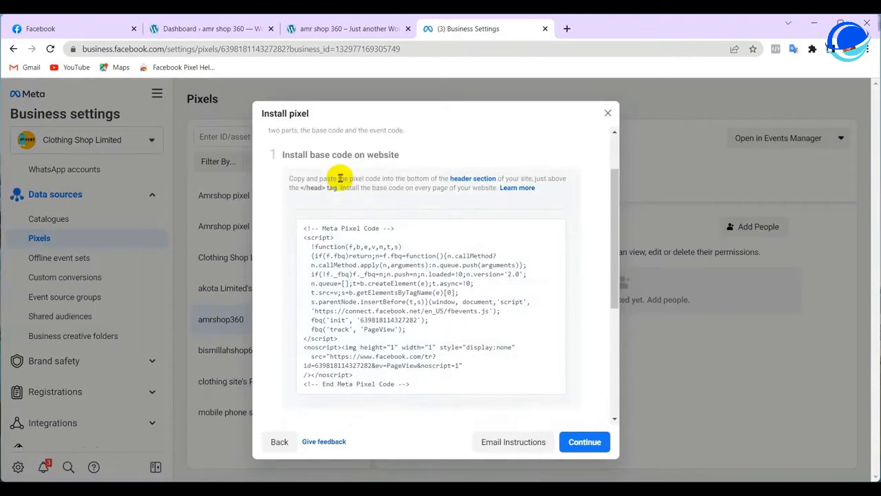
right_click(411, 291)
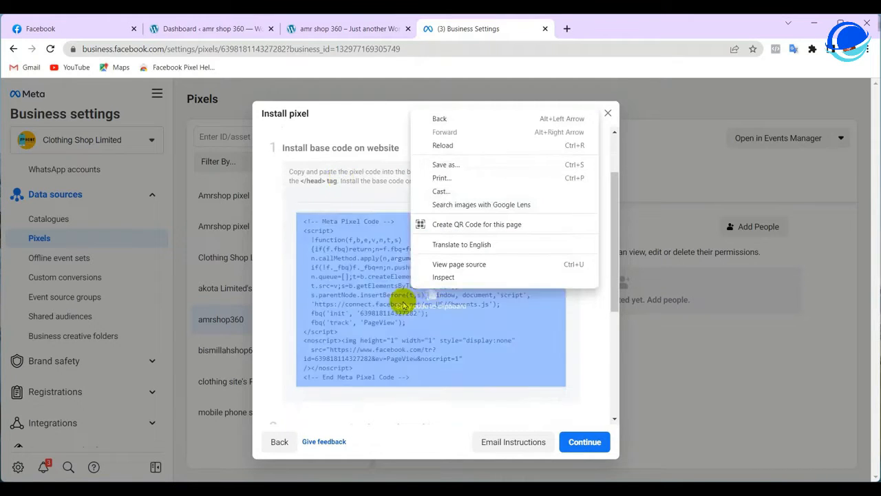
click(423, 303)
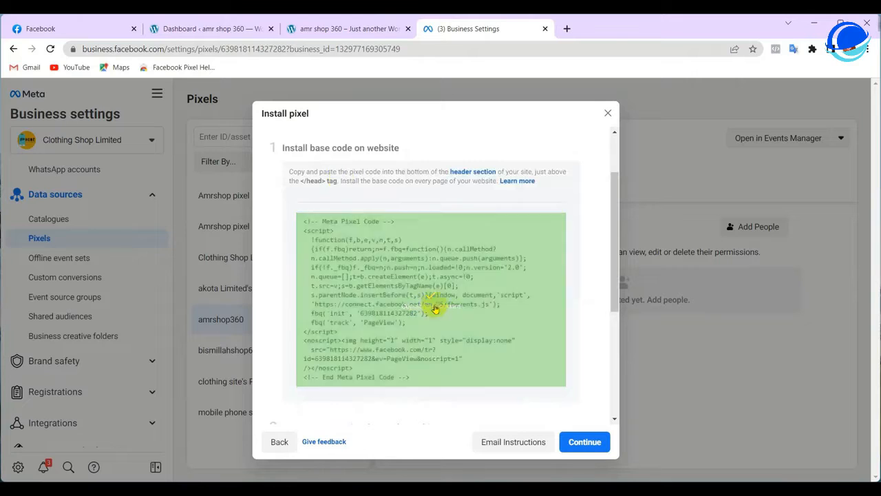
click(425, 301)
Note the instruction to place the code above </head>, then go to the shop's homepage tab
scroll(441, 302, up, 1)
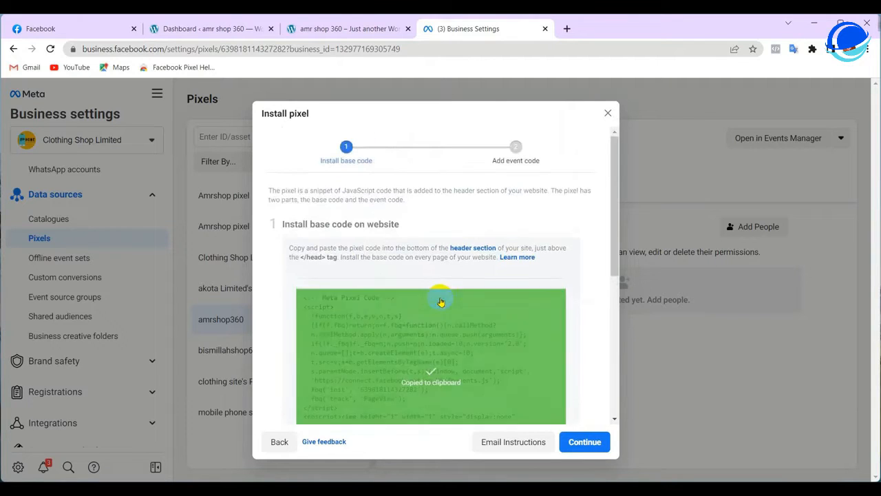
drag(296, 257, 331, 258)
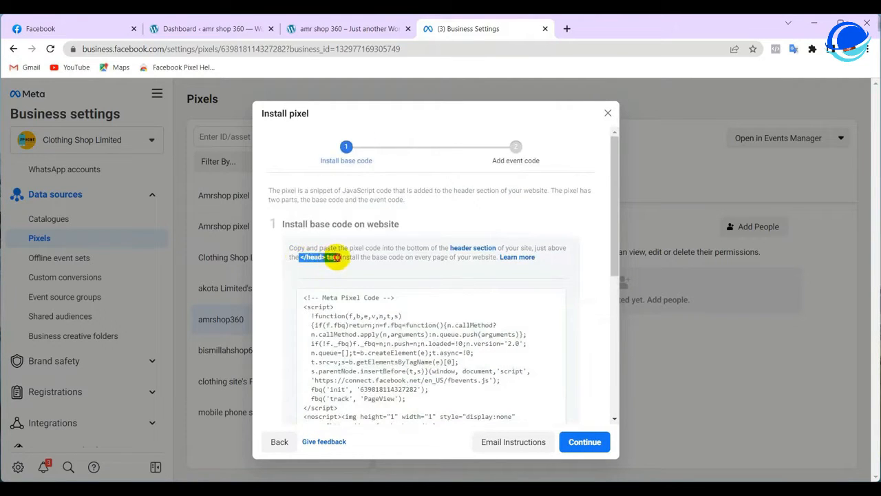
scroll(416, 323, down, 1)
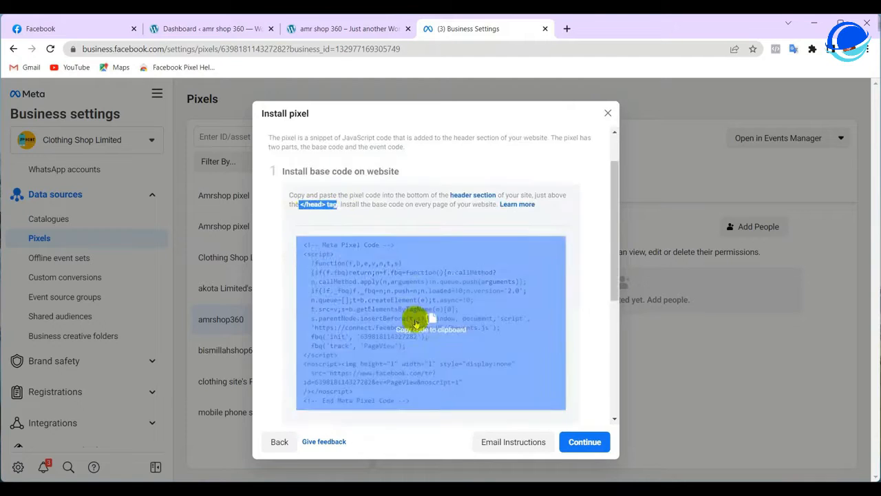
scroll(416, 324, down, 3)
click(331, 28)
click(230, 49)
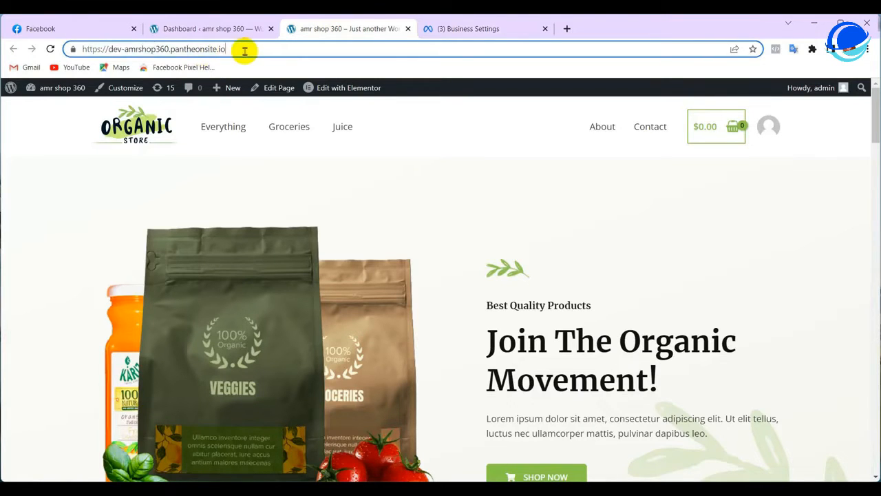
Append /wp-admin to the shop's URL to load the WordPress admin dashboard
text(/)
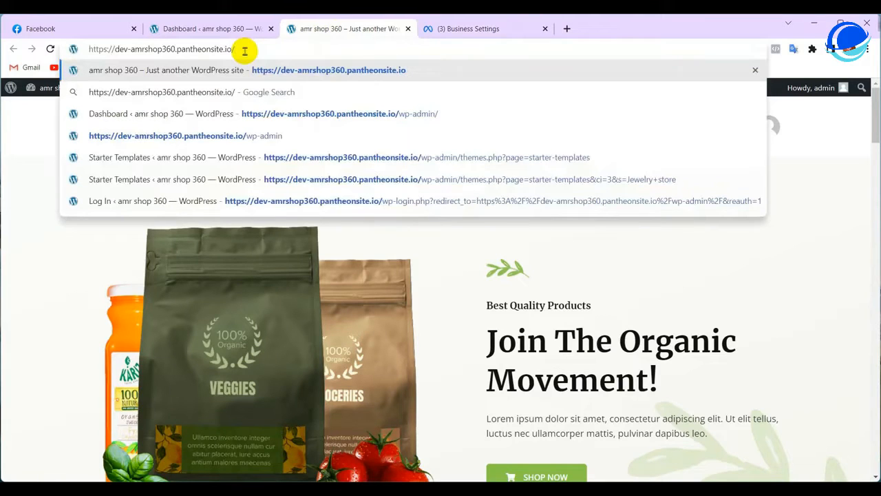
text(wp)
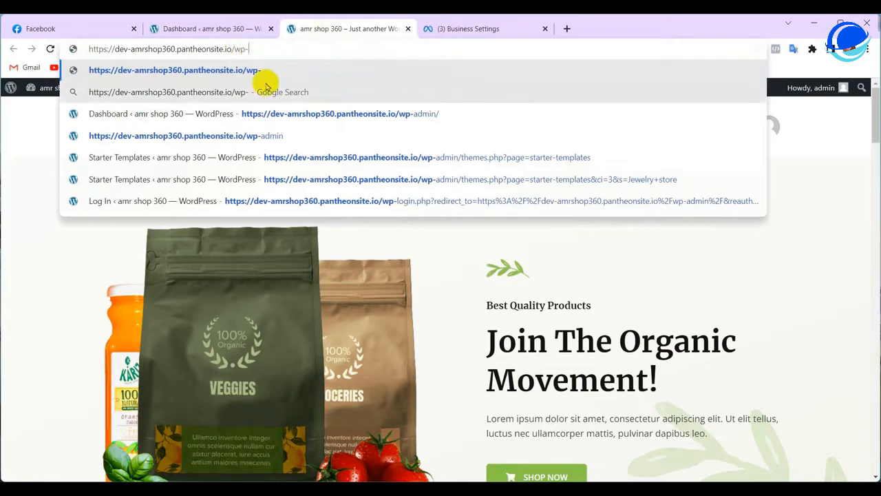
text(-ad)
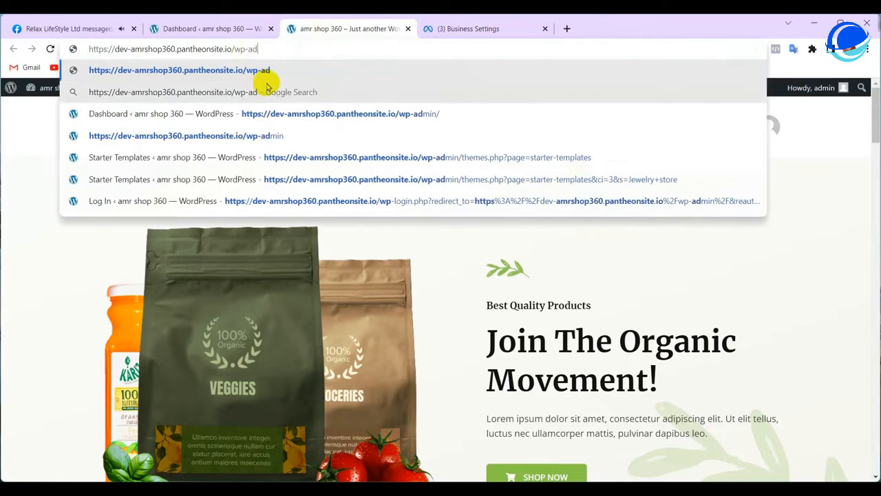
text(mi)
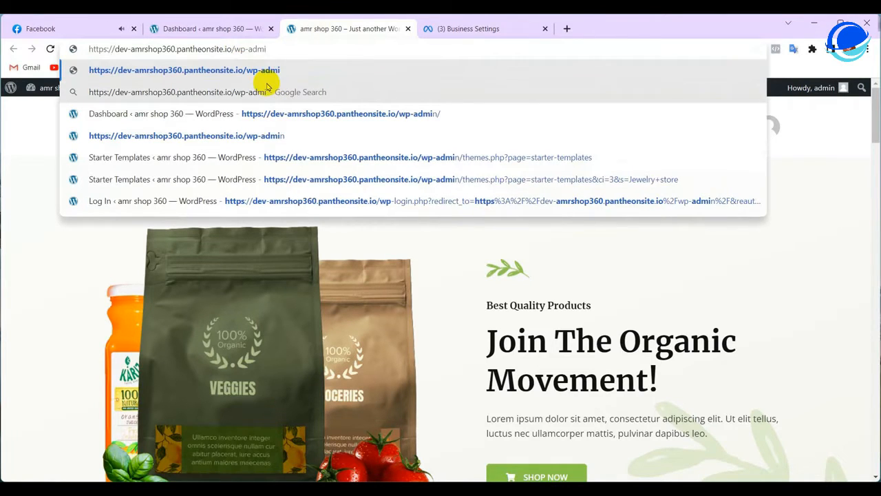
text(n)
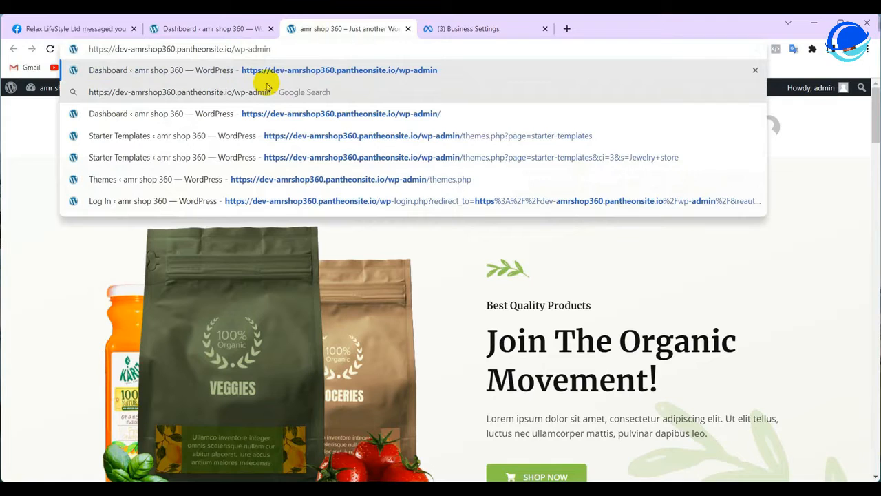
key(Return)
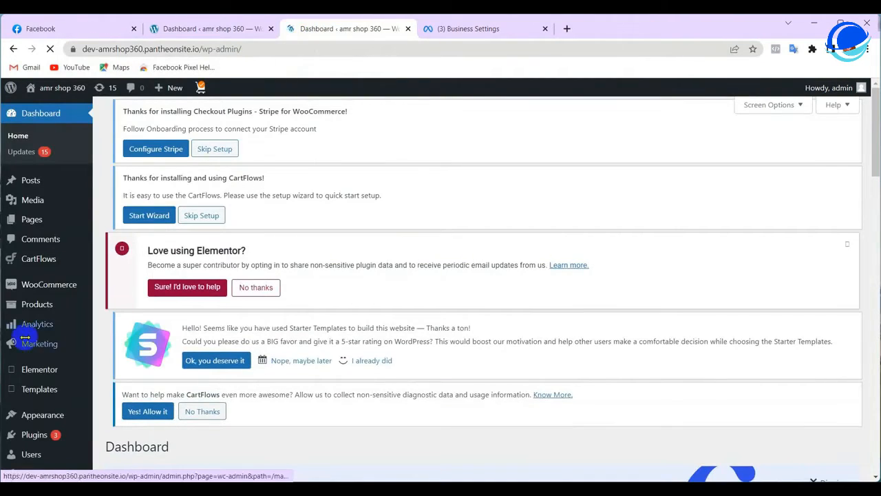
Open Appearance > Theme File Editor, accept the warning, and load Astra's header.php
scroll(29, 357, down, 2)
mouse_move(18, 369)
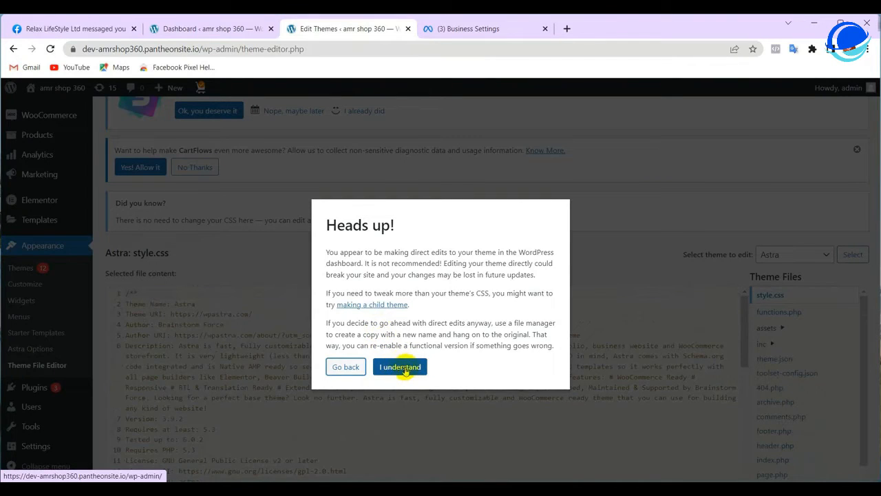
click(400, 367)
scroll(406, 440, down, 1)
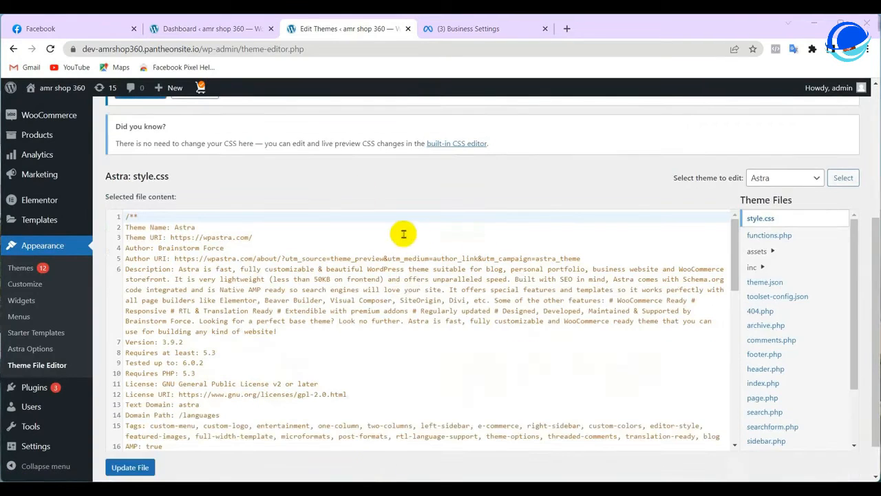
scroll(649, 213, down, 5)
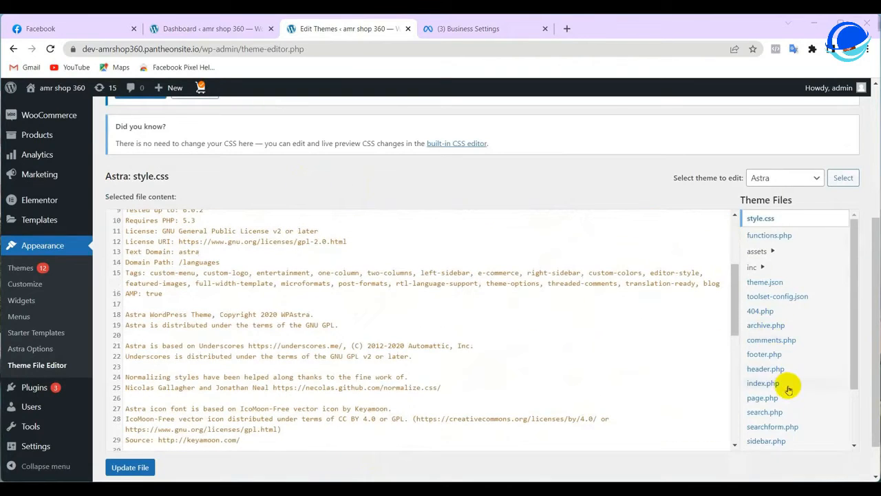
scroll(764, 320, down, 2)
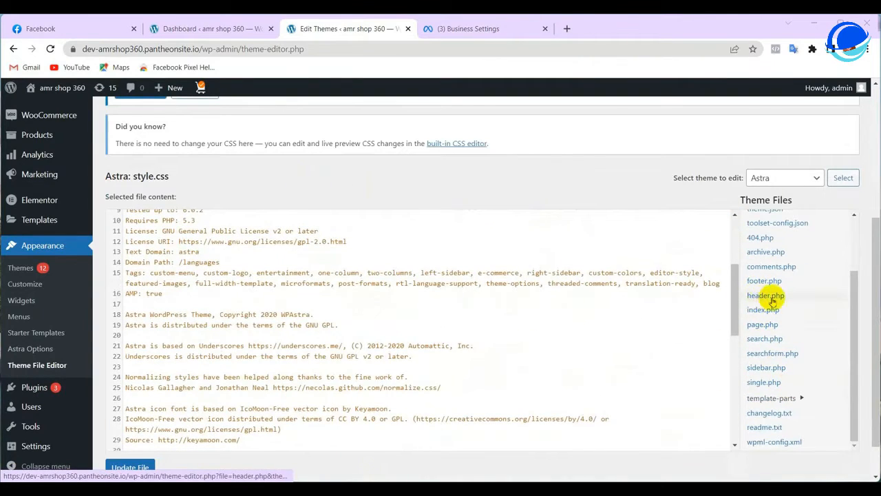
click(760, 298)
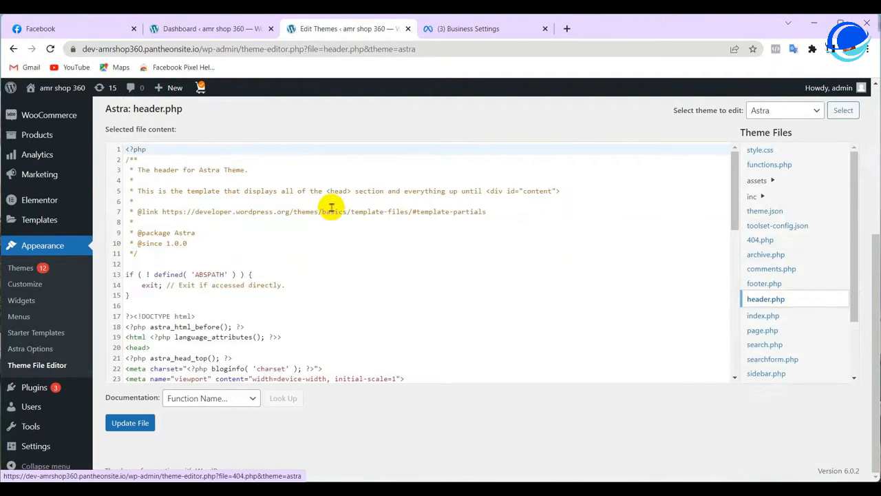
Recopy the pixel base code from the install instructions and return to the header.php editor
click(446, 28)
scroll(388, 249, up, 5)
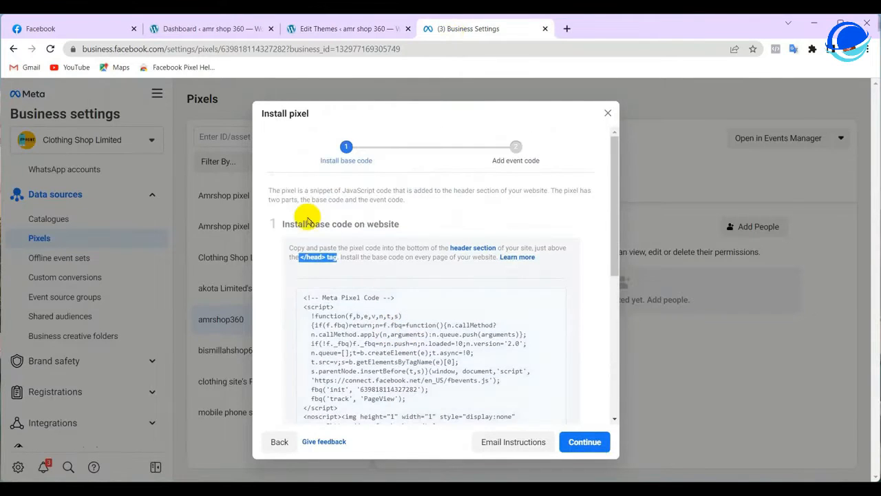
drag(299, 257, 337, 257)
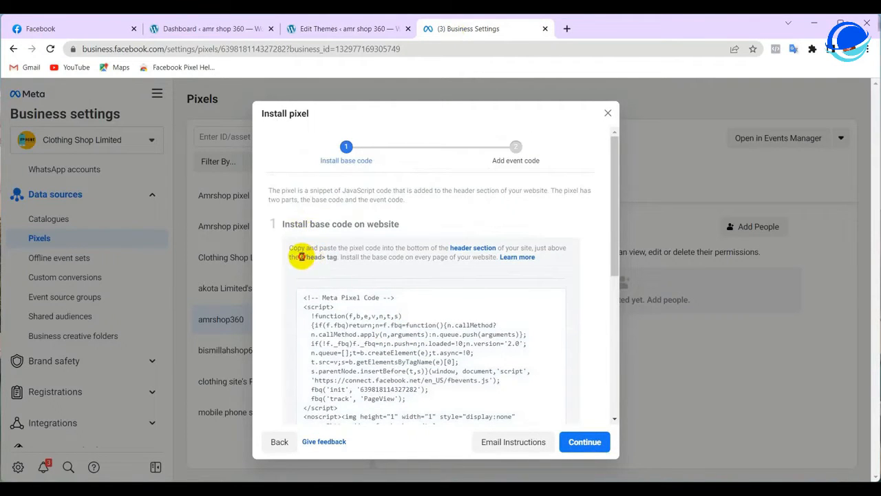
scroll(363, 242, down, 2)
click(389, 241)
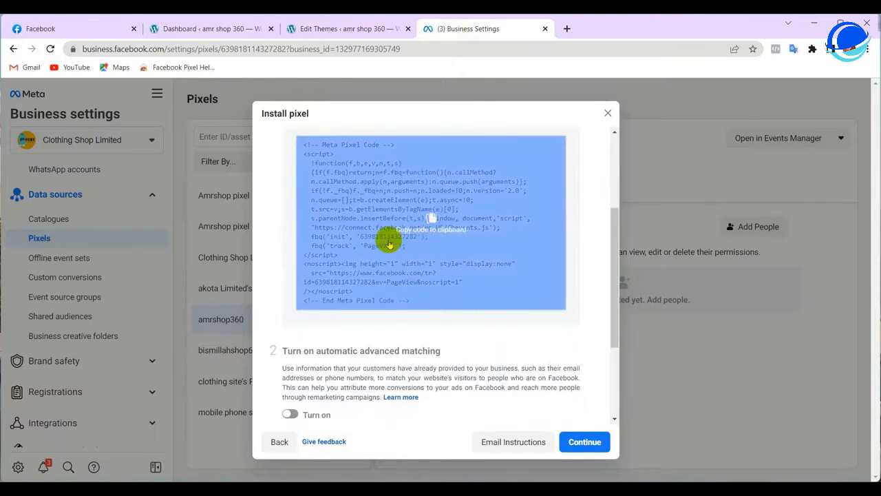
click(396, 232)
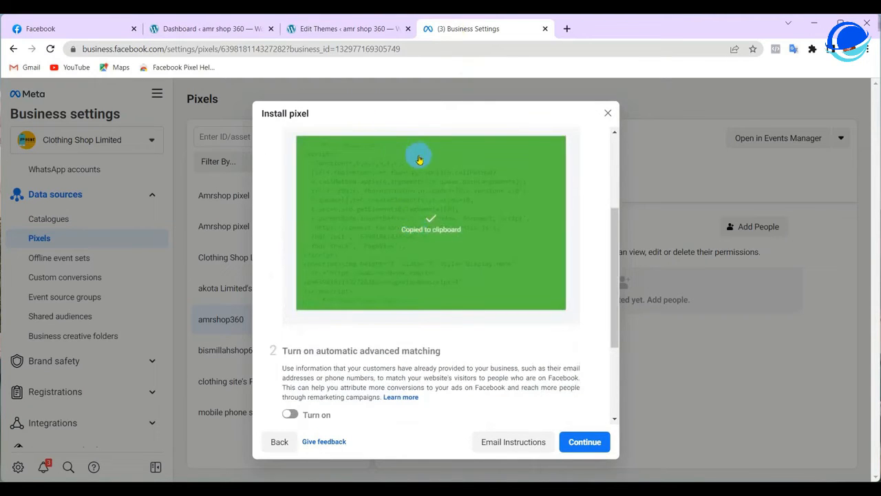
click(340, 29)
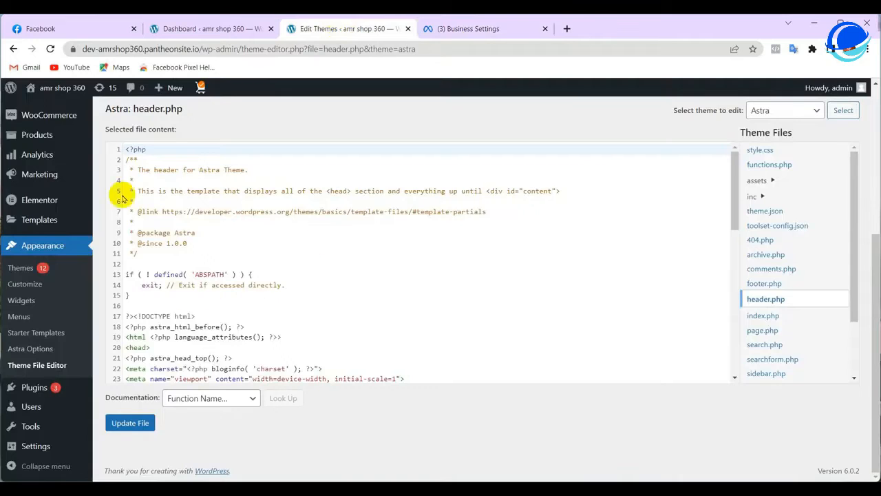
Insert blank lines right after the <head> tag on line 20 of header.php
scroll(165, 267, down, 1)
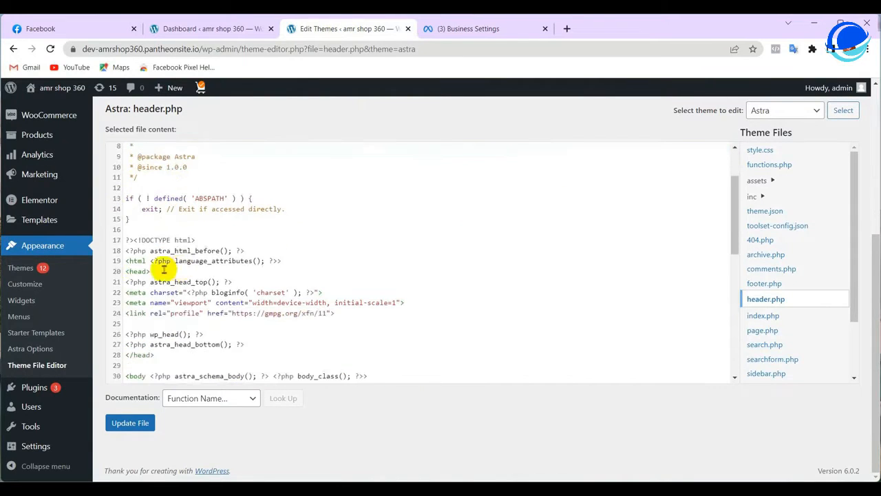
click(125, 271)
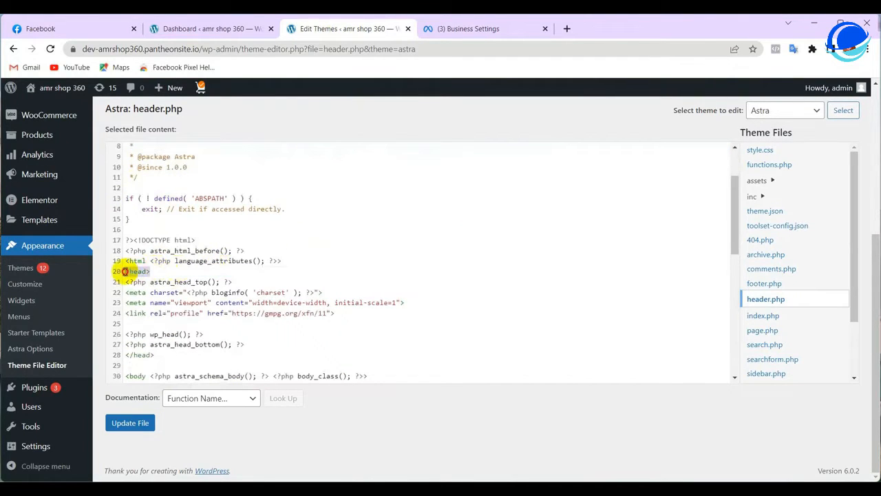
drag(125, 271, 147, 272)
click(165, 271)
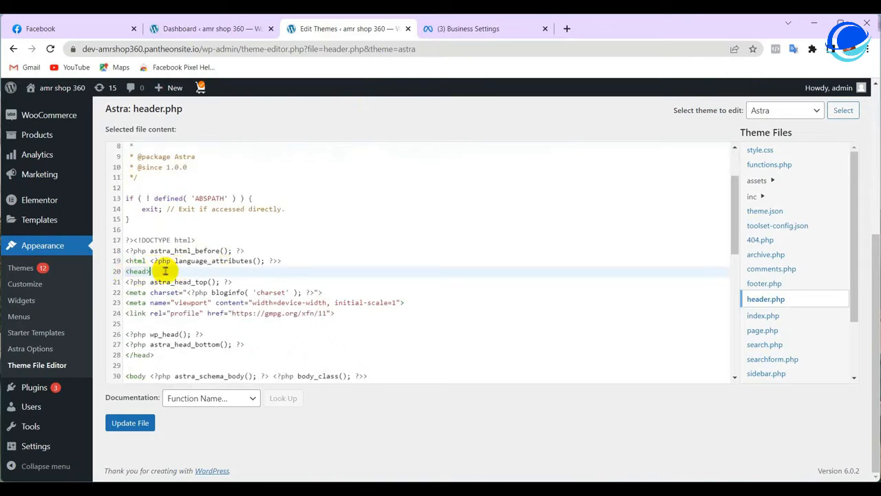
key(Return)
key(Return)
key(Return)
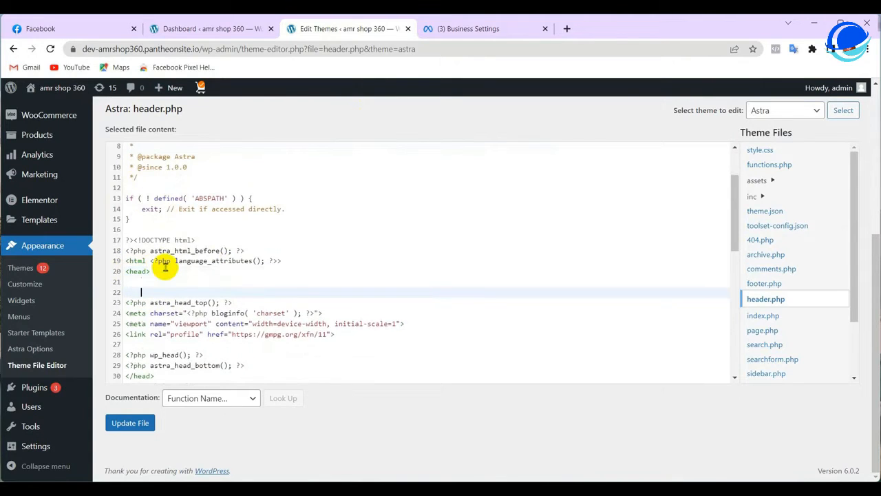
scroll(165, 268, down, 1)
key(Return)
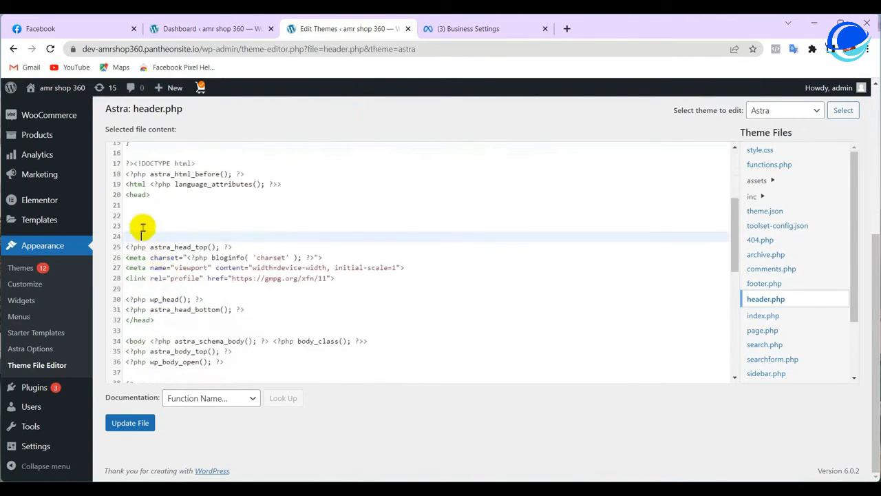
Paste the Meta Pixel base code into header.php at line 22
click(142, 223)
click(140, 217)
right_click(139, 219)
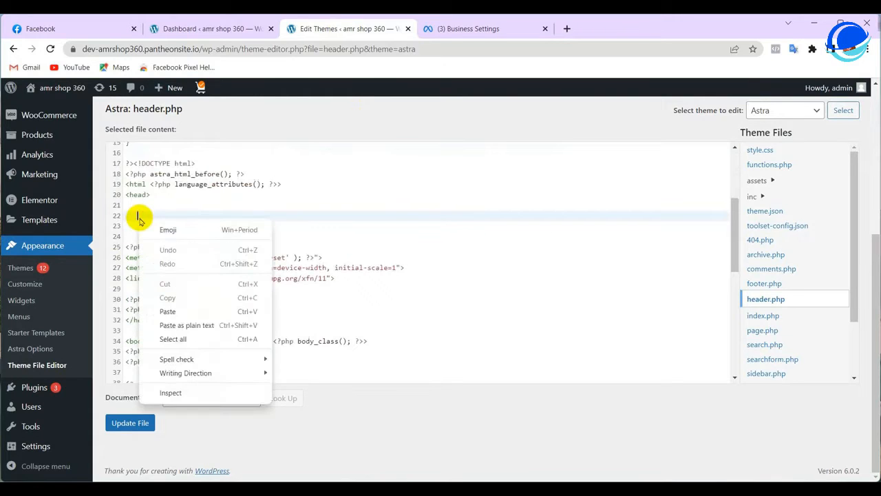
click(169, 312)
scroll(172, 334, down, 3)
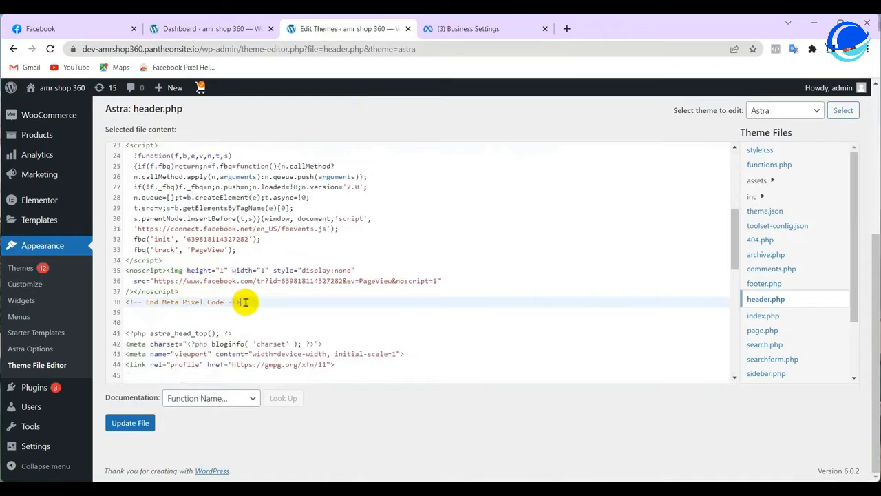
drag(245, 302, 129, 288)
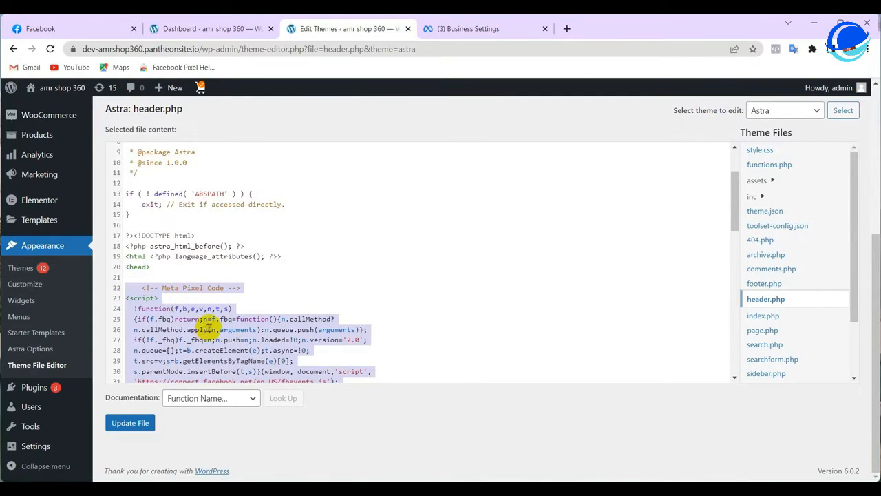
scroll(210, 322, down, 1)
click(463, 29)
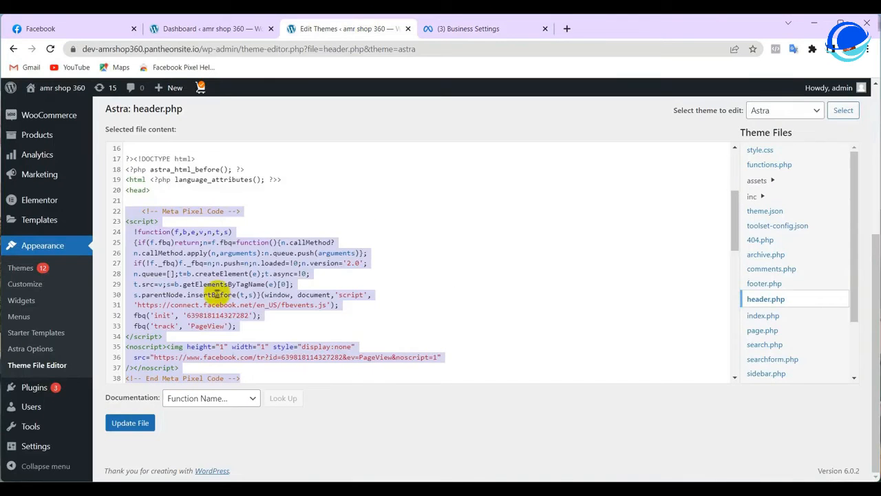
click(386, 303)
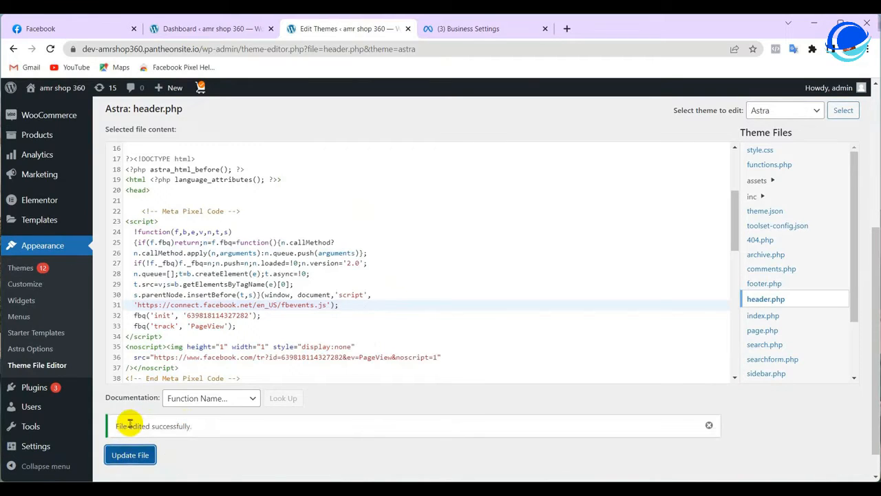
Confirm the 'File edited successfully' message and visit the live shop site
scroll(178, 447, down, 1)
drag(111, 399, 193, 394)
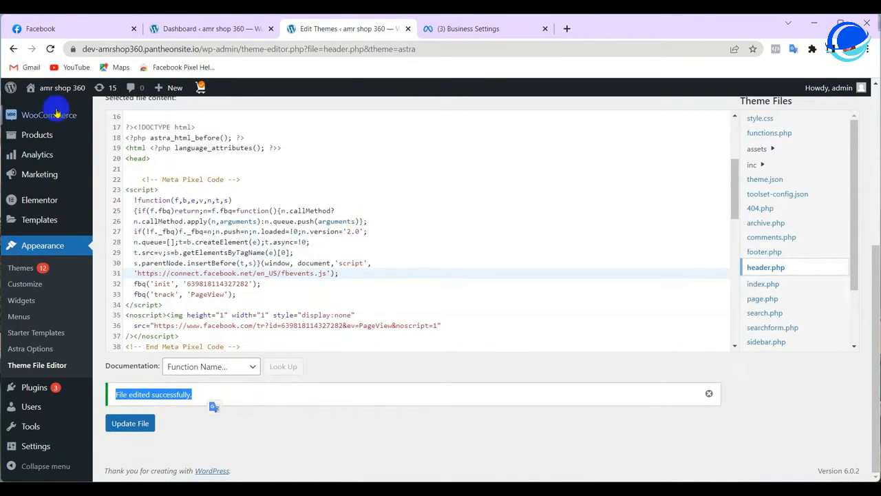
mouse_move(65, 93)
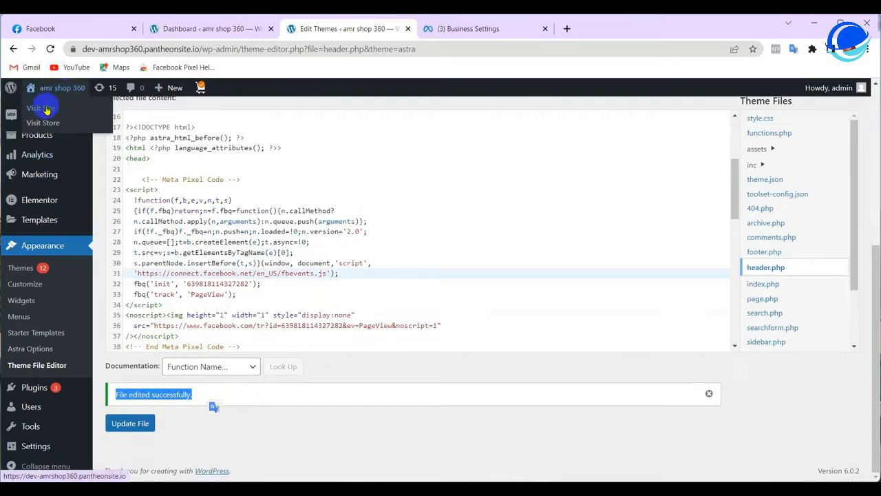
click(47, 108)
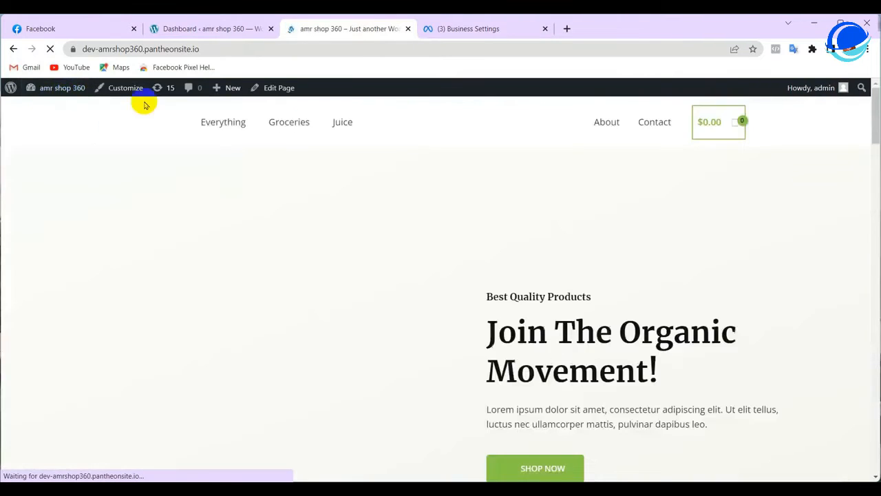
Find the base-code test showing 'No activity yet' and focus its website URL field
click(451, 27)
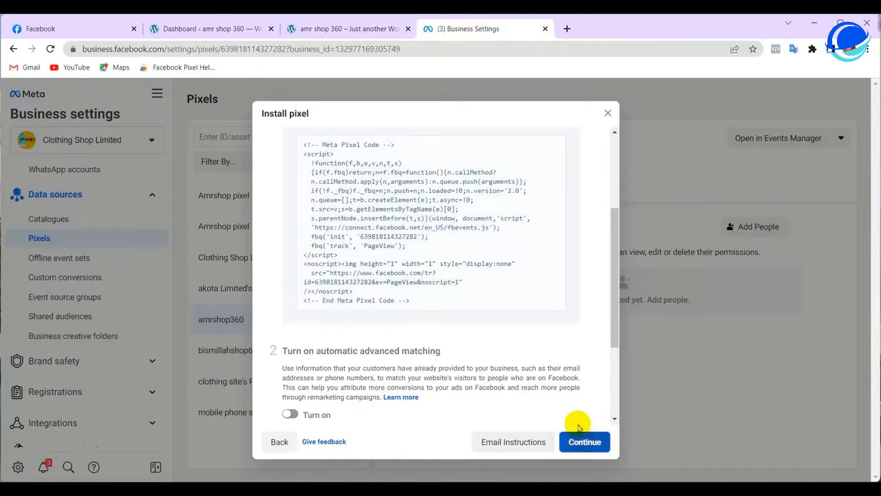
scroll(571, 430, down, 2)
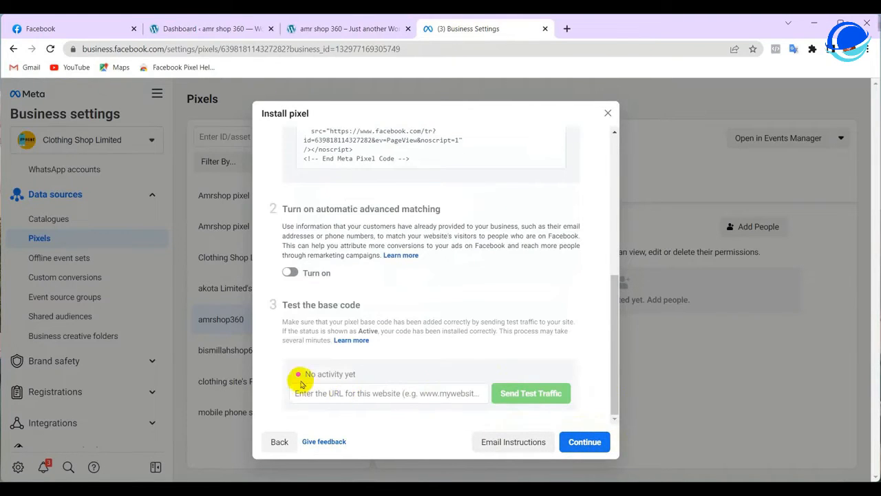
drag(306, 374, 365, 363)
click(337, 389)
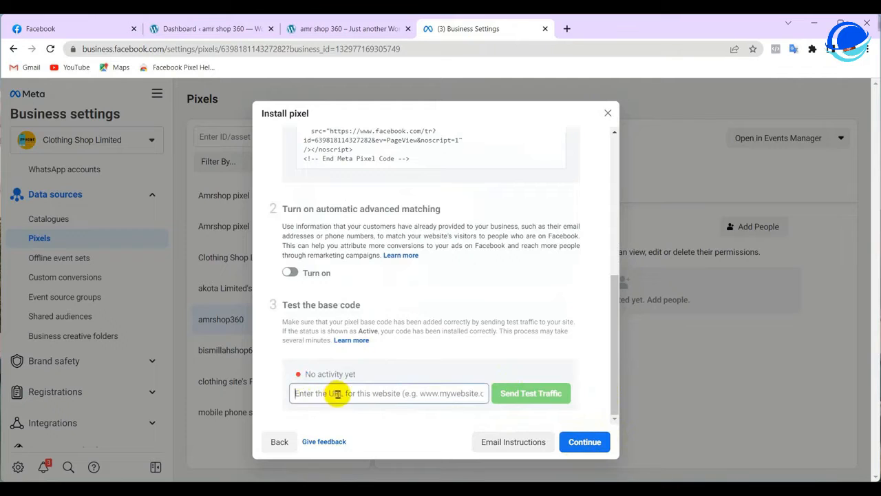
click(340, 28)
click(244, 51)
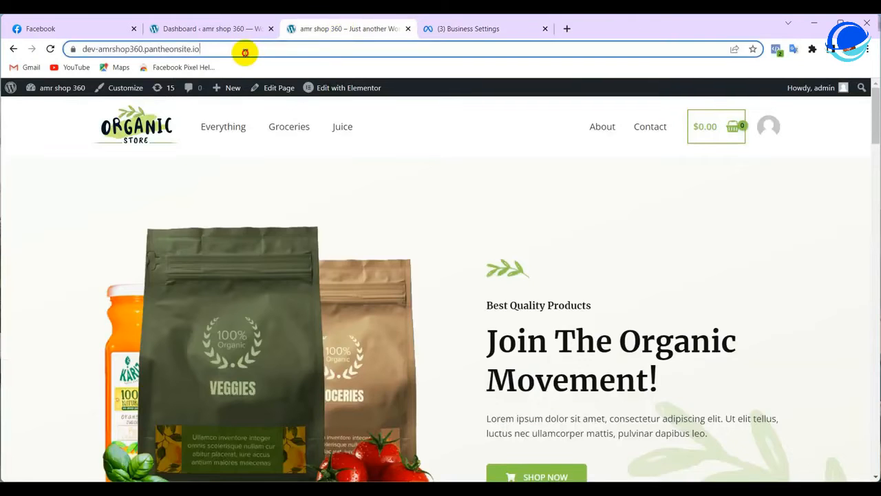
click(244, 51)
right_click(181, 55)
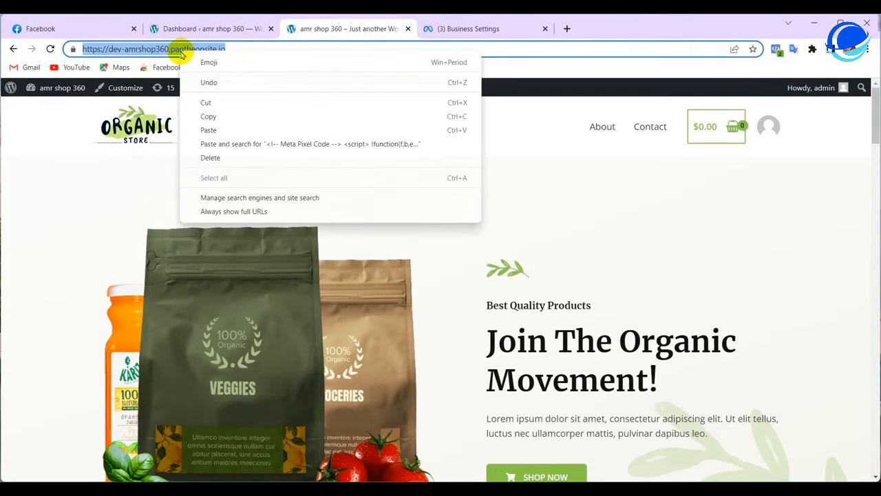
click(208, 117)
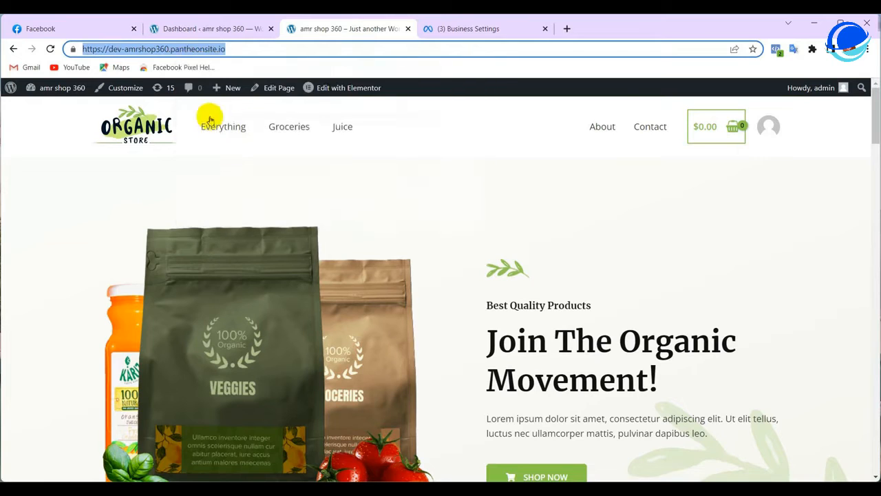
click(498, 31)
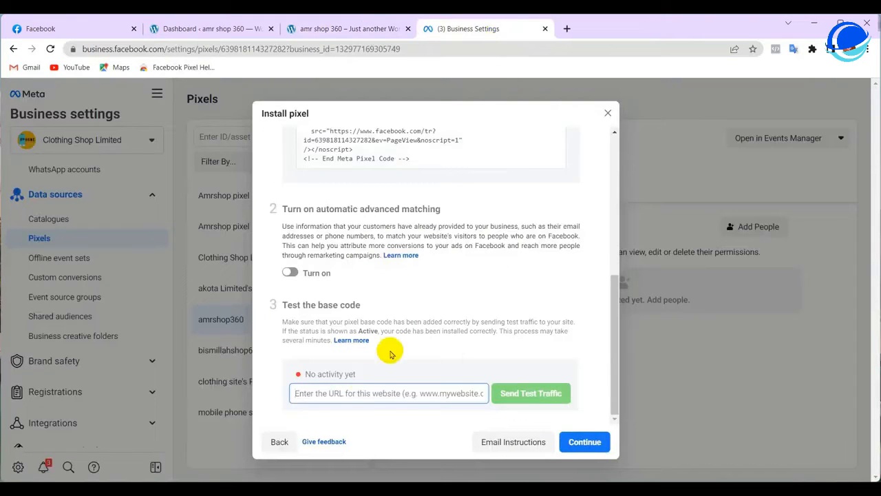
right_click(328, 393)
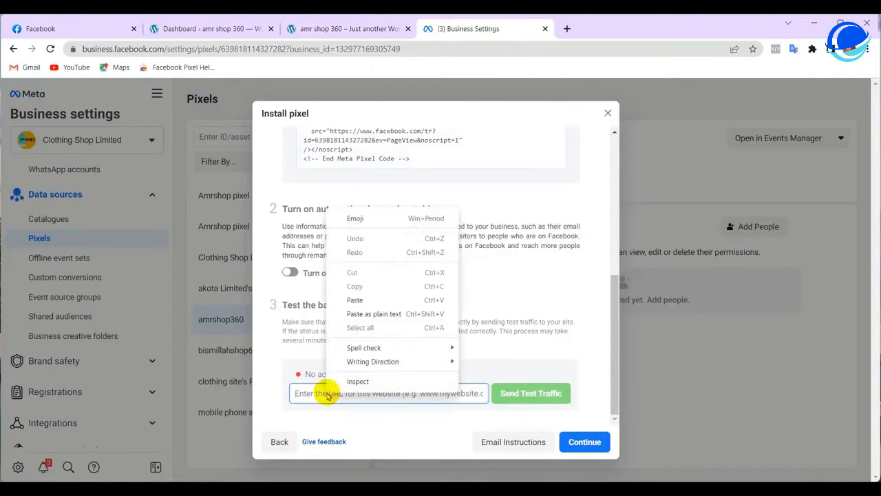
click(371, 297)
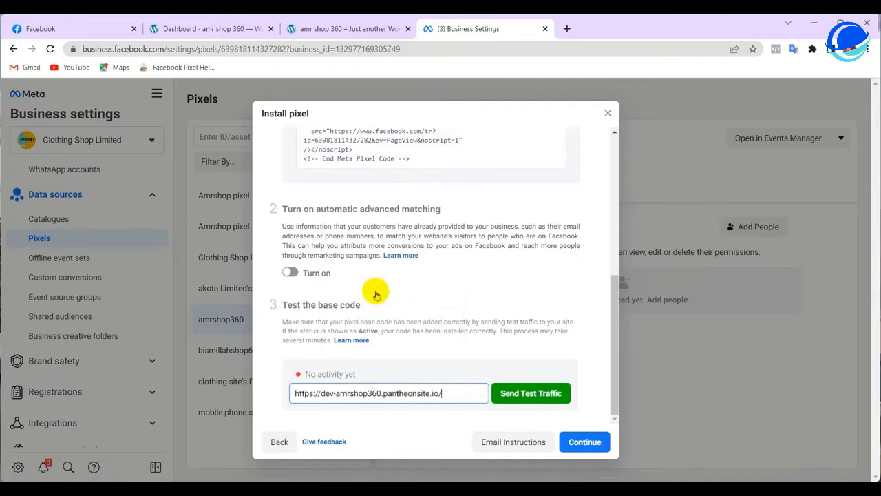
click(545, 395)
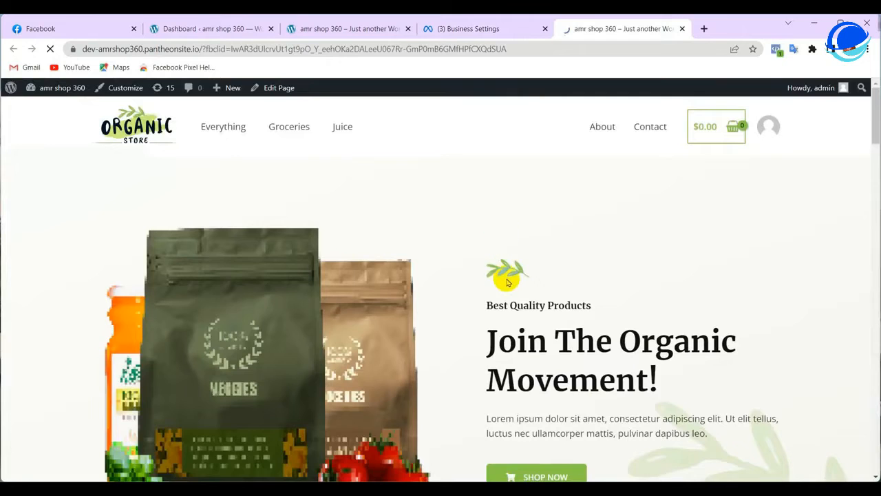
Open the Fresh Orange Juice ($18.00) product page from the storefront's Trending Products
scroll(546, 288, down, 10)
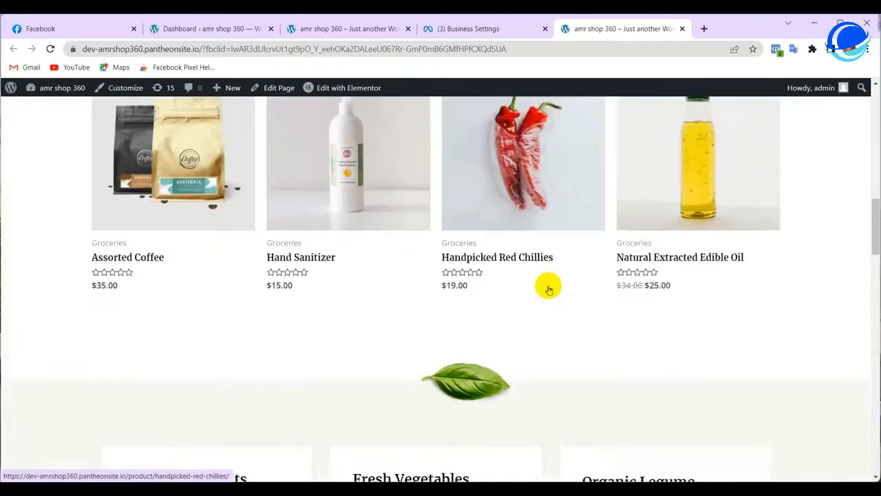
scroll(548, 289, down, 9)
scroll(548, 289, up, 5)
scroll(548, 289, down, 9)
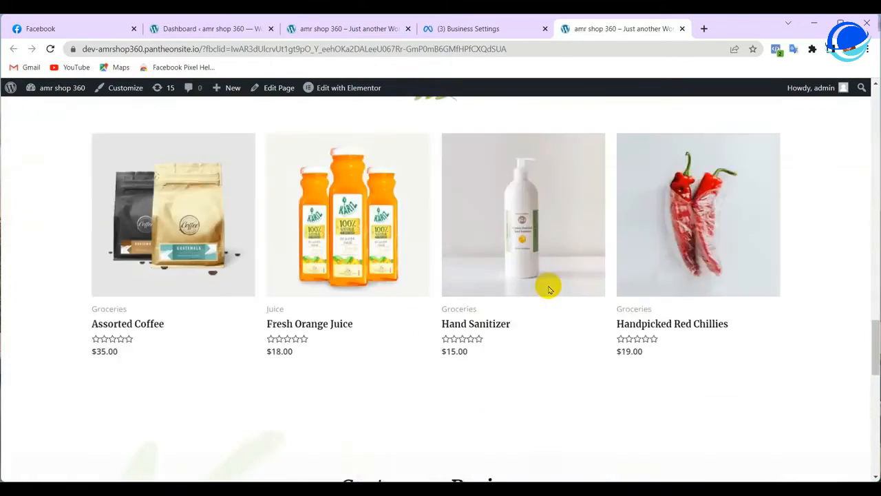
scroll(548, 288, down, 6)
scroll(549, 288, up, 8)
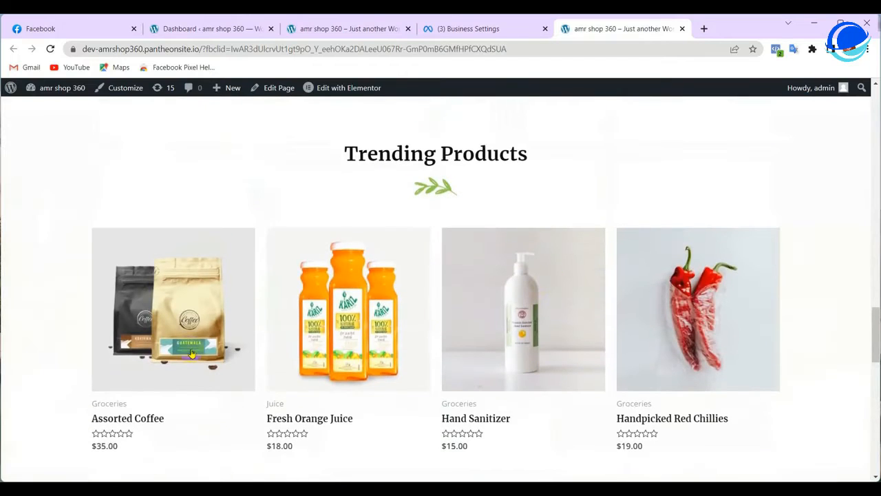
click(394, 325)
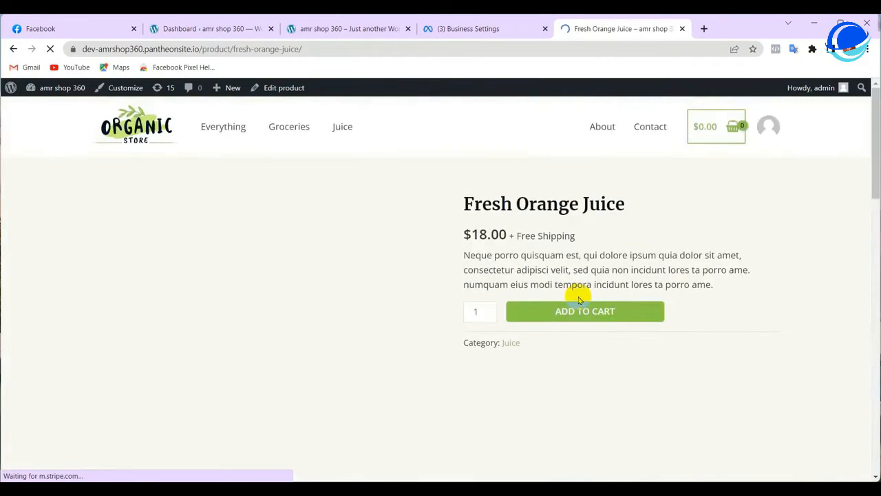
scroll(576, 296, down, 10)
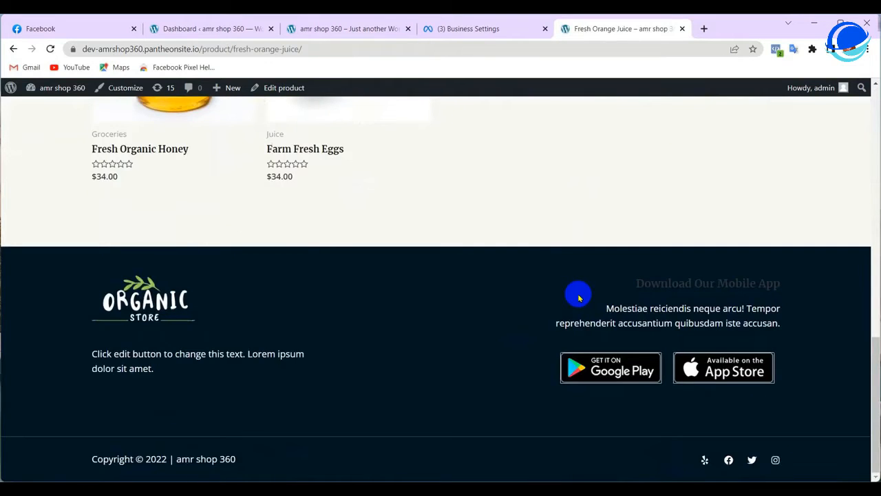
scroll(578, 297, up, 10)
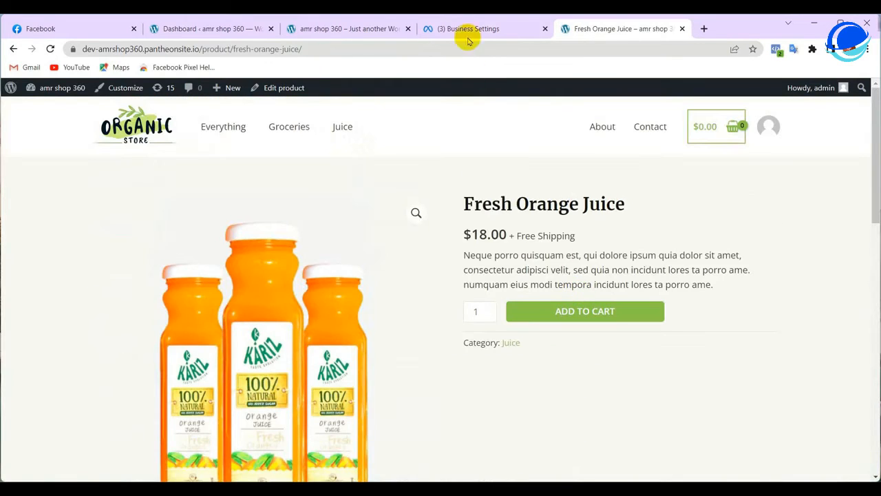
Confirm the amrshop360 pixel base code shows Active, continue, and cancel the Set up events prompt
click(477, 31)
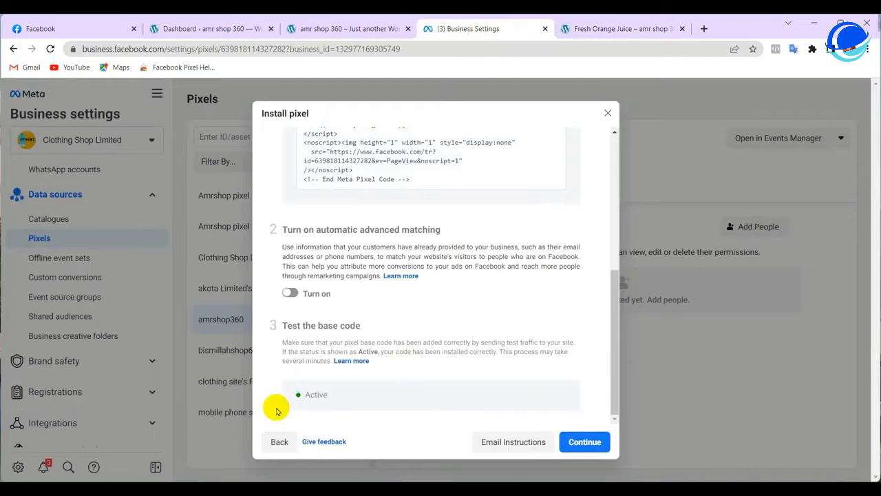
drag(295, 397, 338, 393)
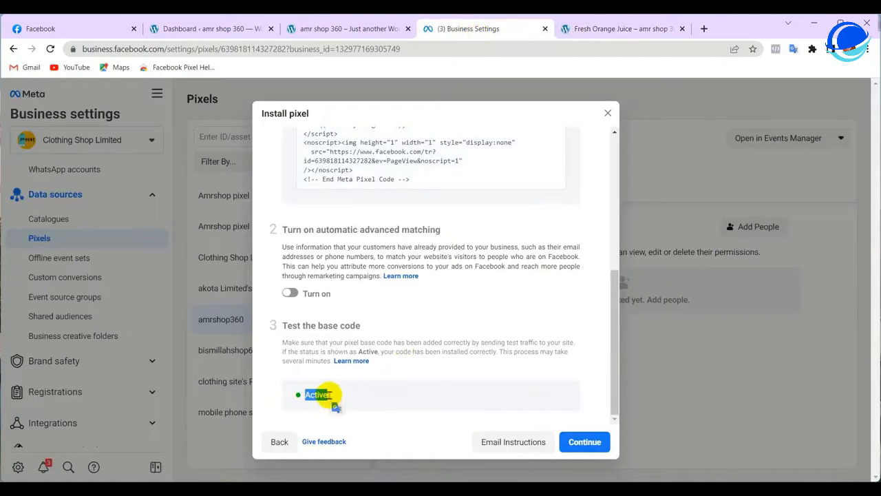
click(585, 444)
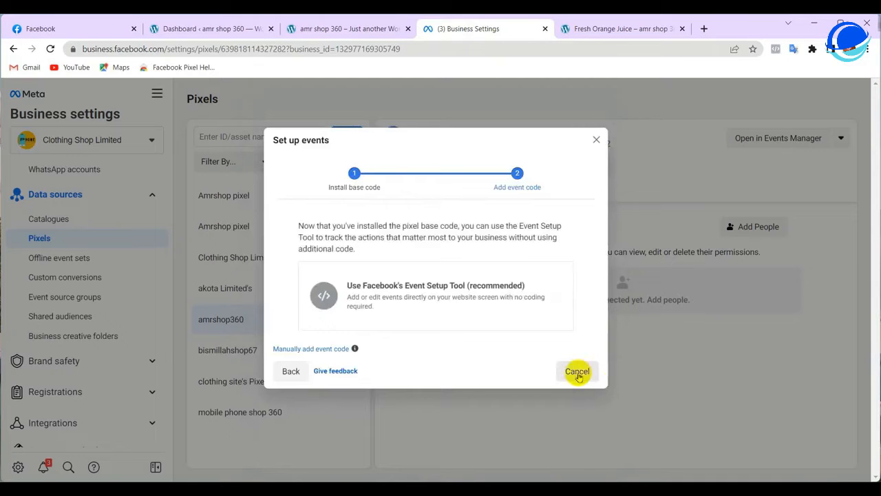
click(578, 372)
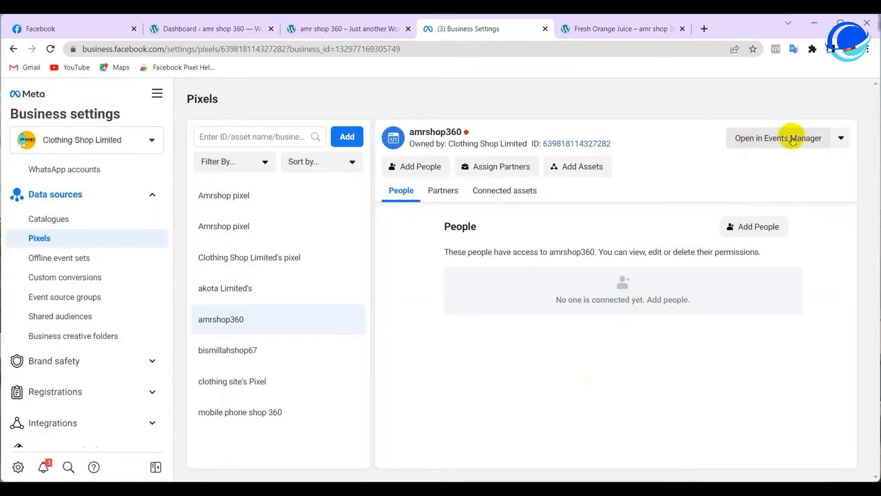
Open amrshop360 in Events Manager and launch the Event Setup Tool from its Settings
click(752, 143)
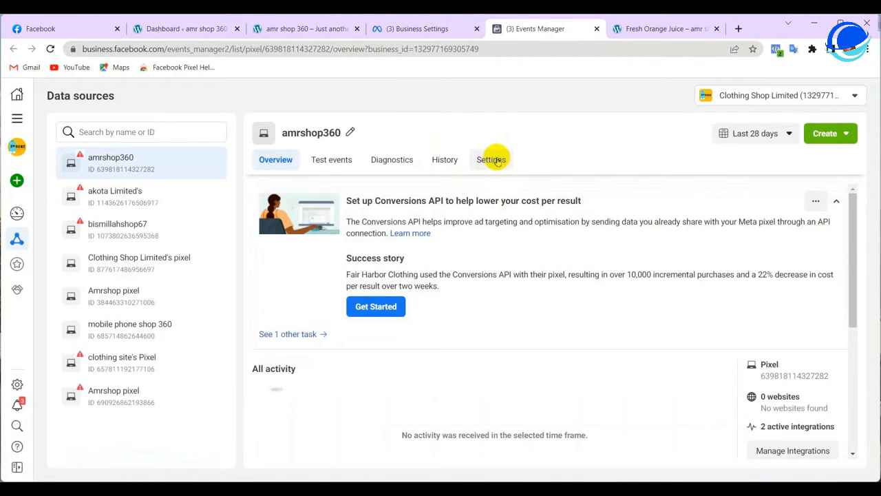
click(497, 161)
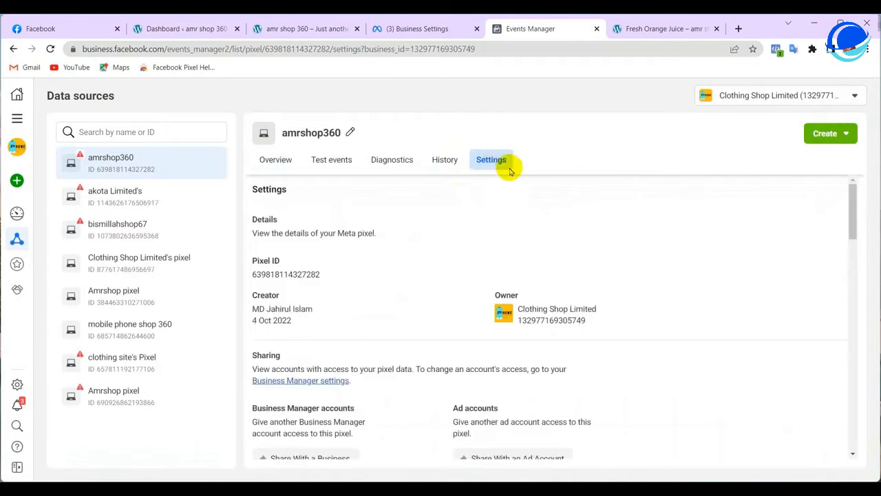
scroll(516, 182, down, 3)
scroll(268, 330, down, 2)
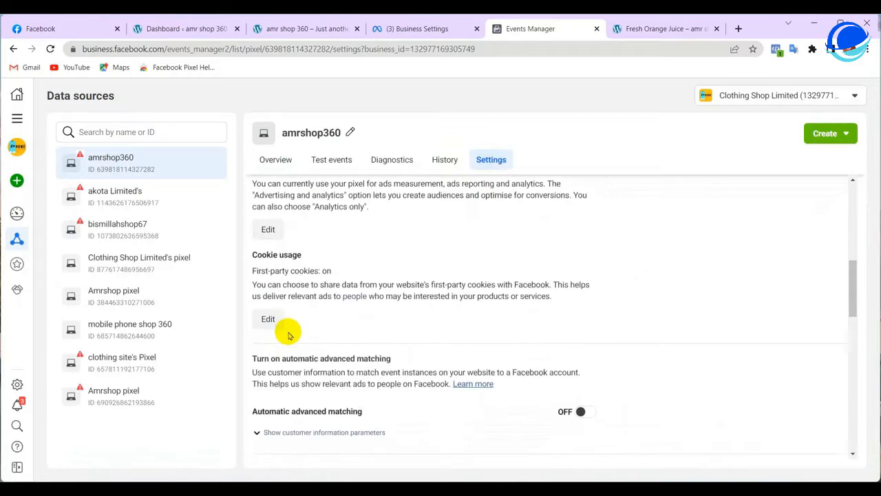
scroll(289, 334, down, 3)
drag(252, 243, 320, 245)
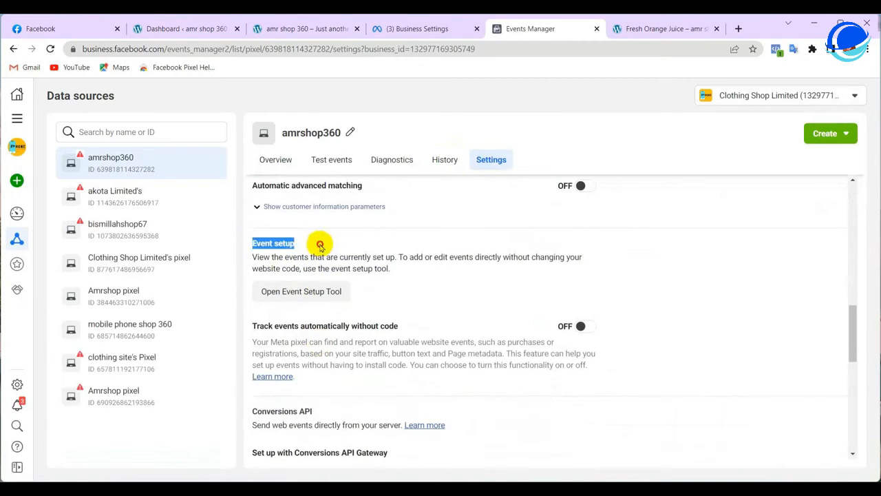
click(318, 292)
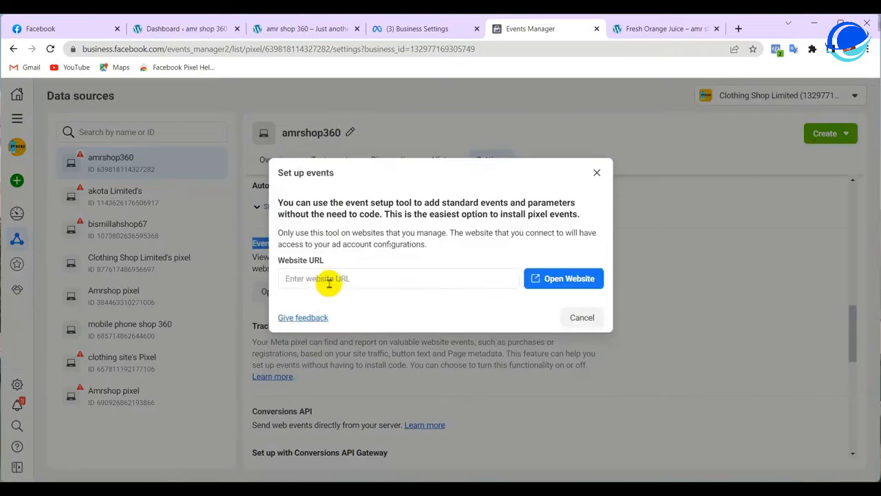
click(335, 278)
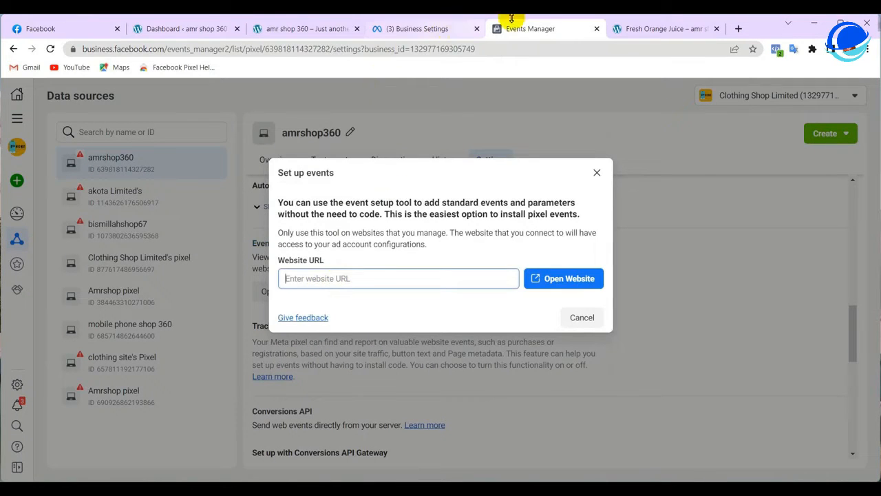
click(303, 29)
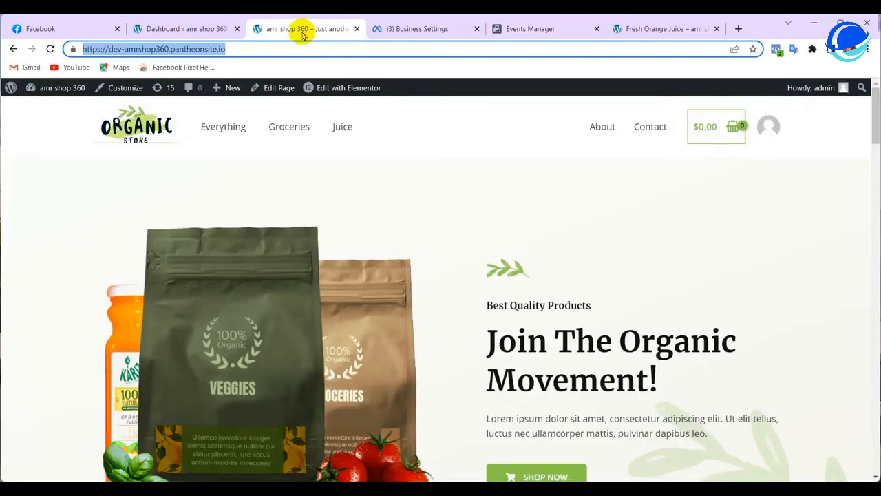
right_click(196, 55)
click(221, 113)
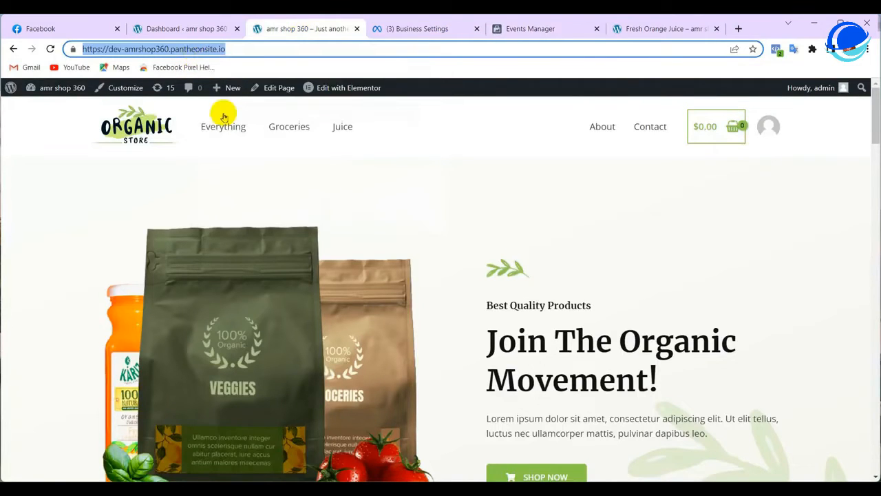
click(527, 28)
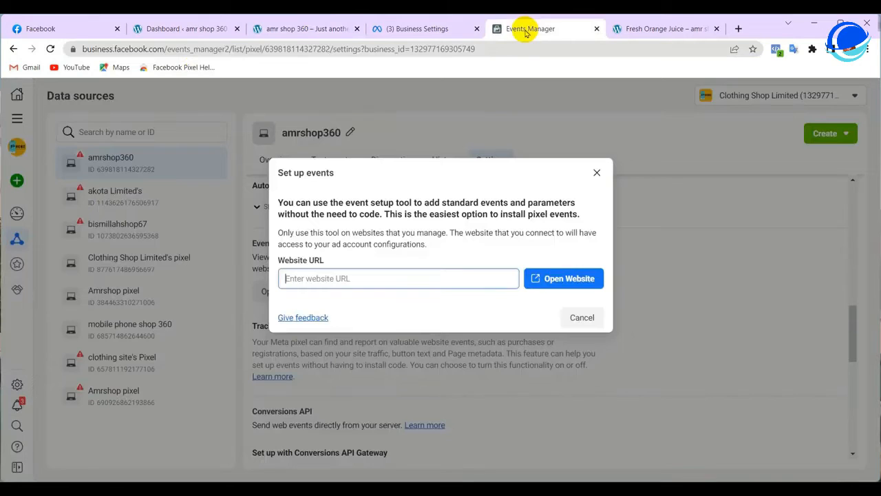
right_click(303, 275)
click(340, 364)
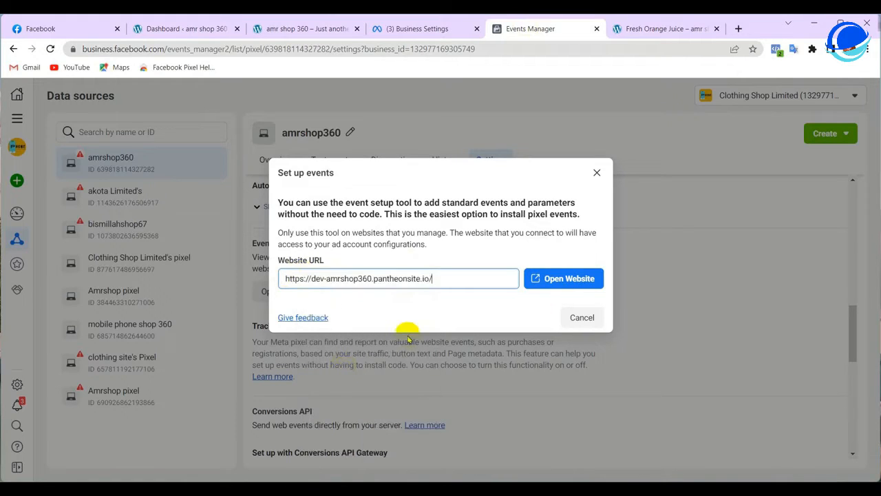
click(552, 278)
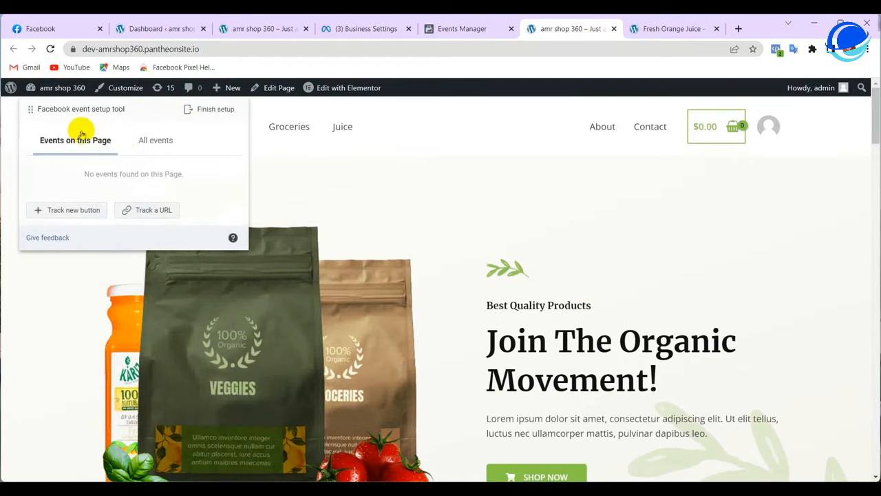
Move the setup panel aside and open Handpicked Red Chillies from Best Selling Products
mouse_move(77, 110)
mouse_down()
mouse_move(478, 187)
mouse_move(108, 205)
mouse_move(190, 193)
mouse_move(68, 144)
mouse_move(73, 121)
mouse_up()
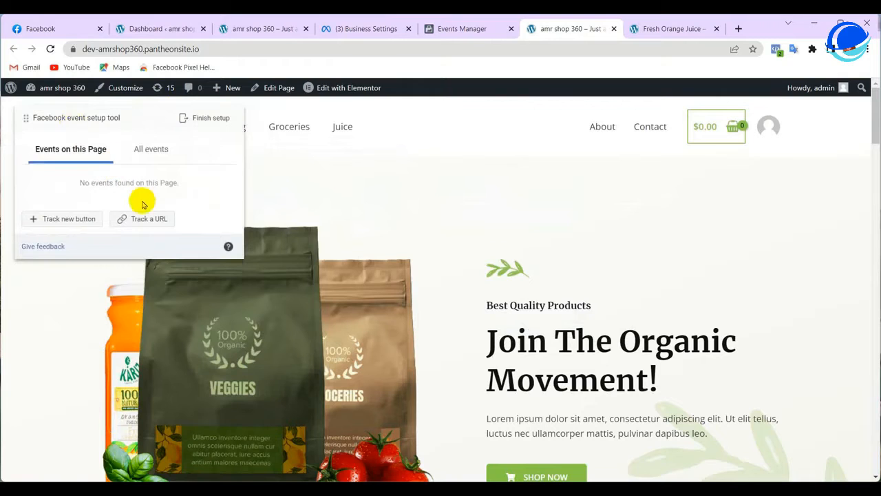
scroll(482, 302, down, 5)
scroll(531, 323, down, 7)
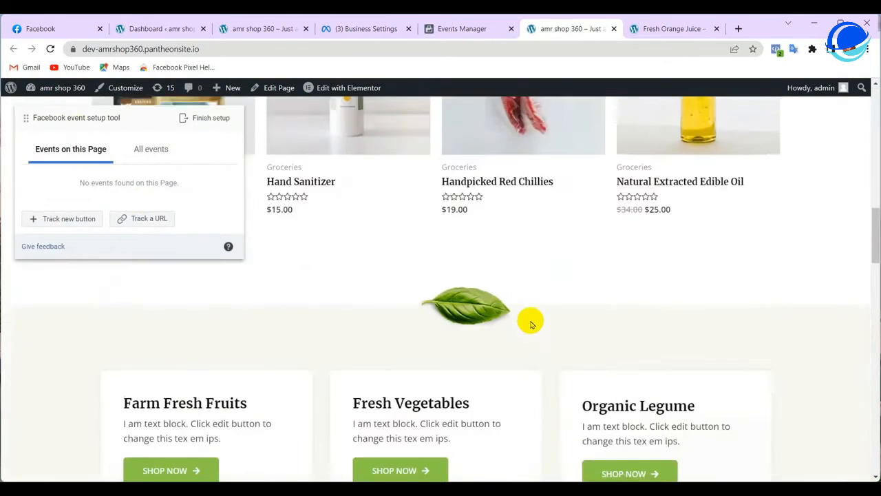
scroll(528, 320, up, 3)
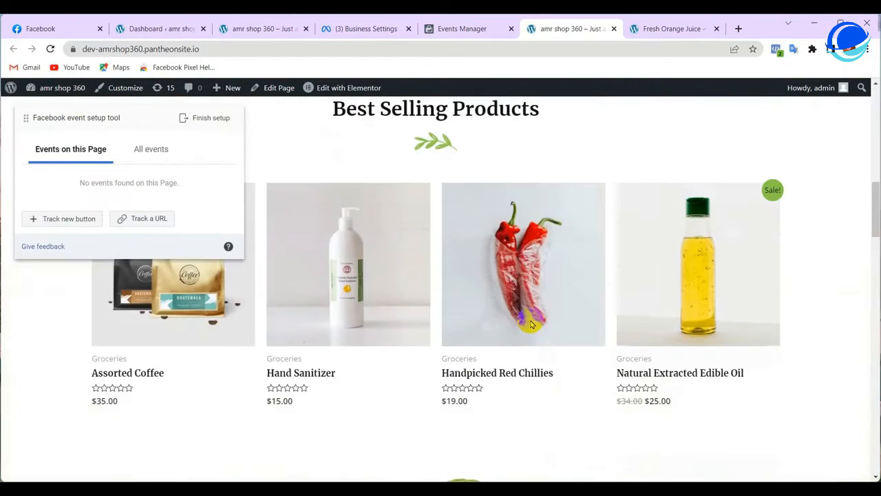
click(505, 263)
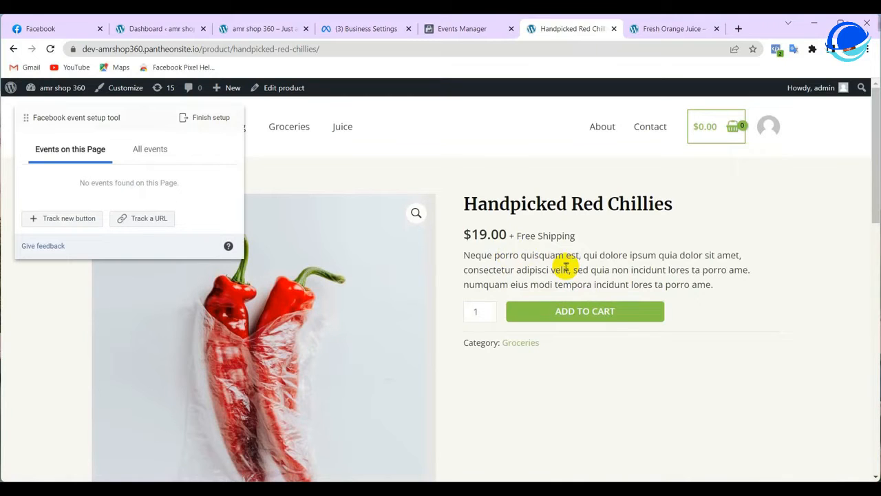
Start a Track a URL event and choose View content as the event
click(151, 222)
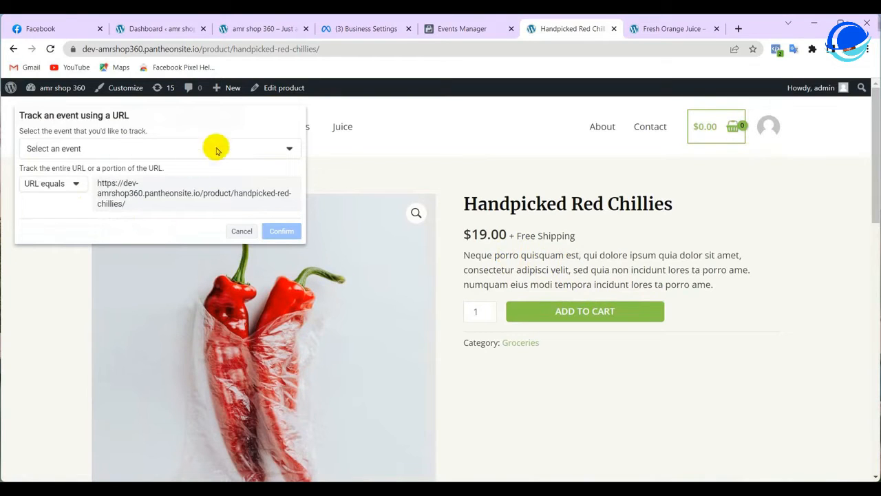
click(237, 149)
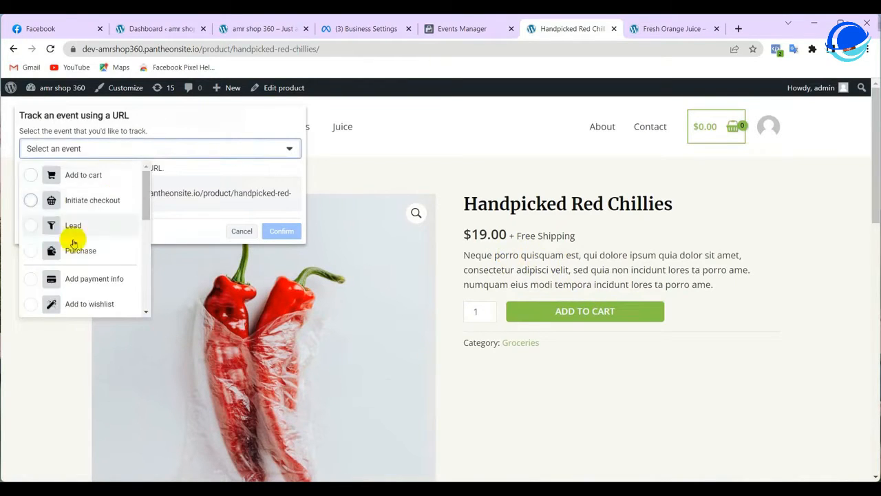
scroll(73, 241, down, 10)
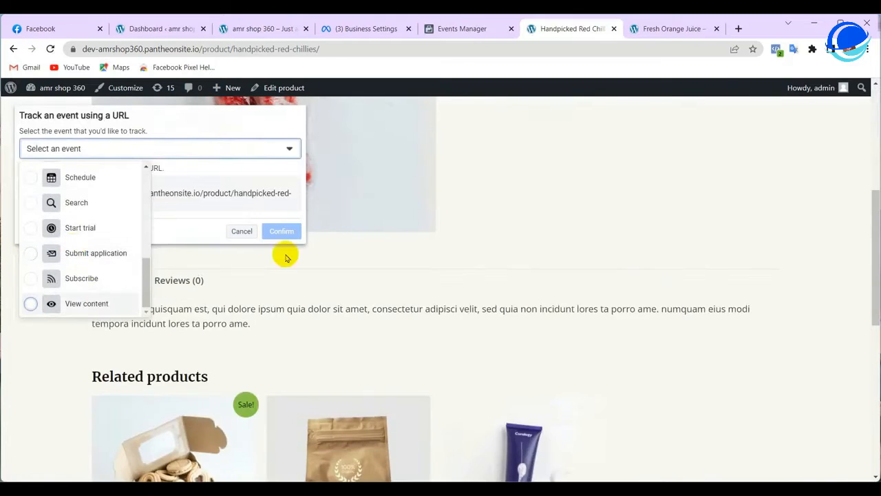
scroll(379, 246, up, 5)
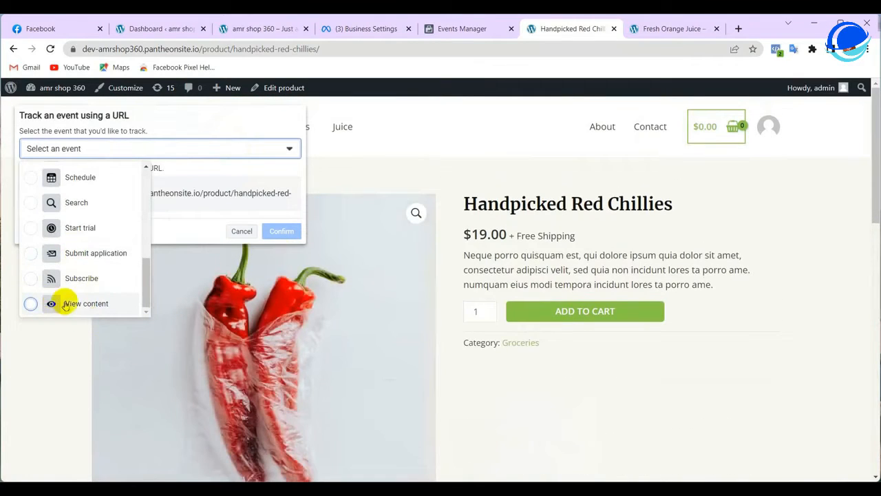
click(30, 307)
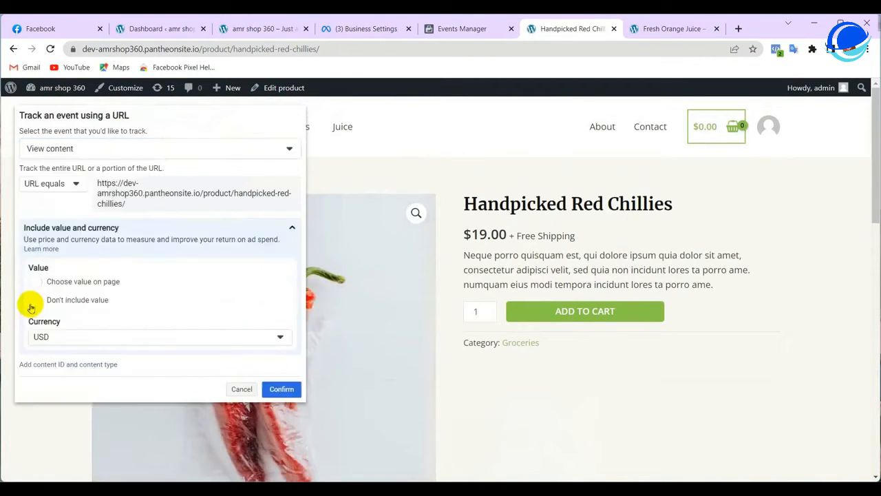
click(77, 149)
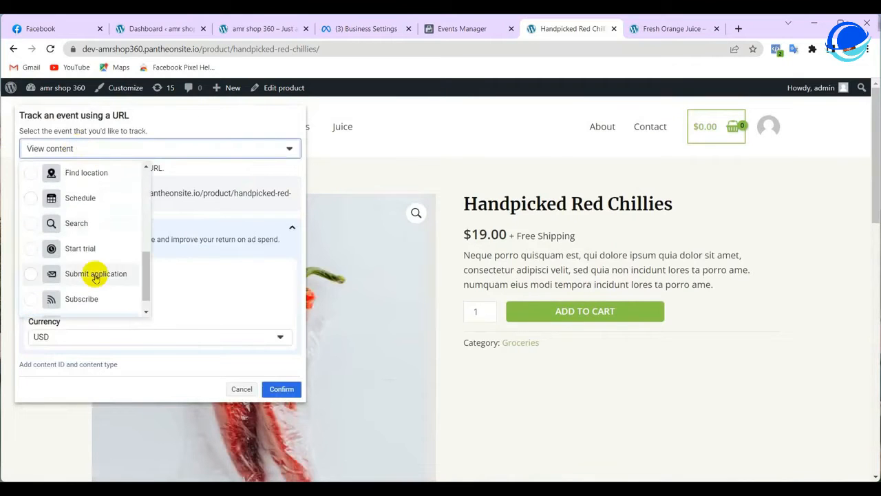
scroll(93, 271, down, 1)
click(51, 305)
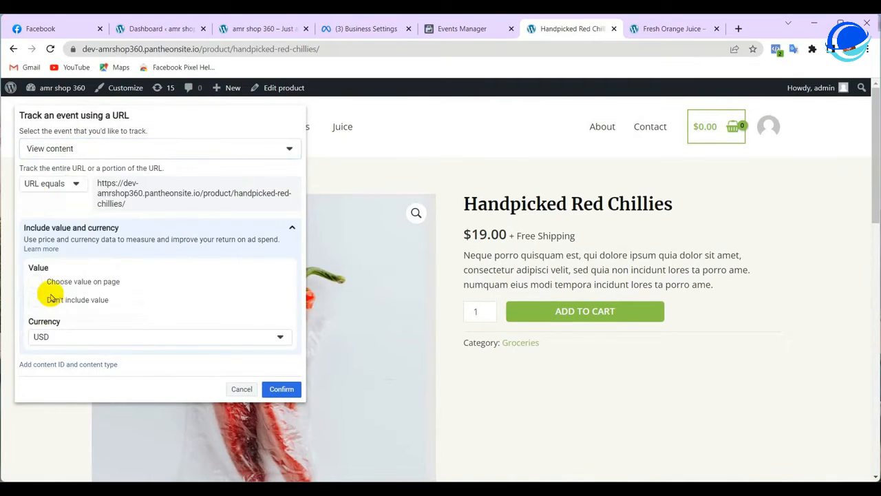
Set the URL rule to URL contains /product/, copied from the page address
click(45, 184)
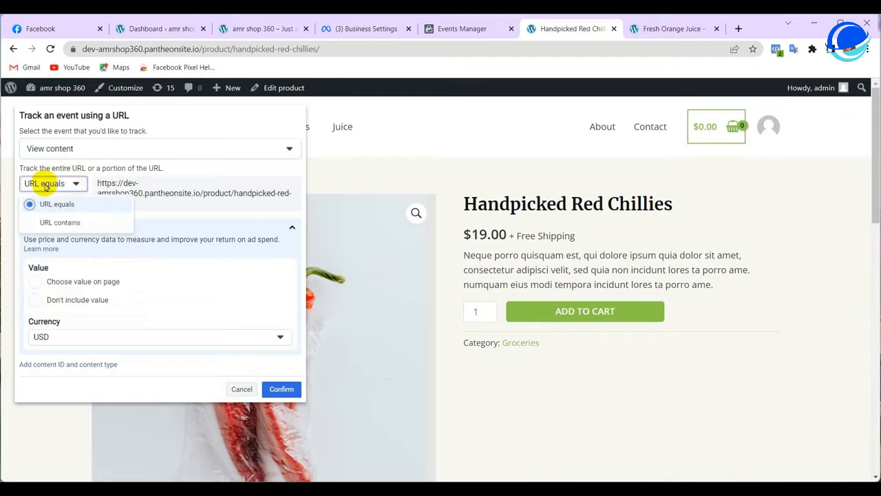
click(30, 223)
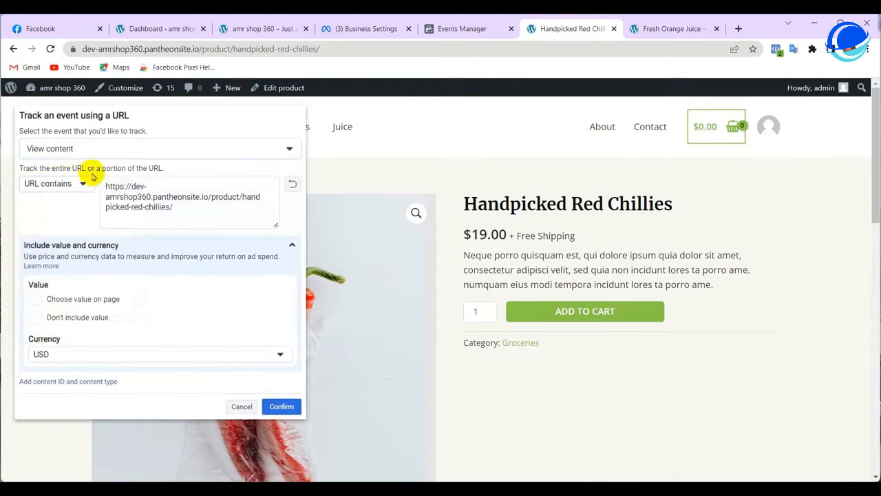
triple_click(132, 197)
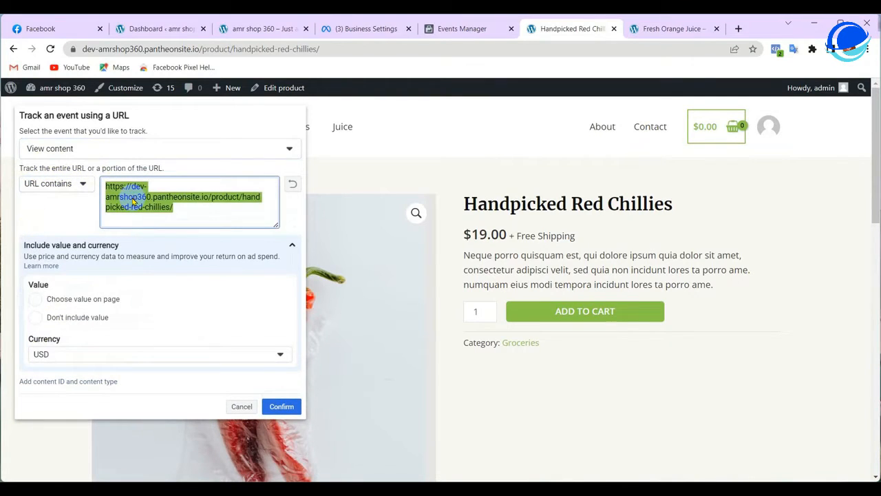
right_click(132, 197)
click(173, 305)
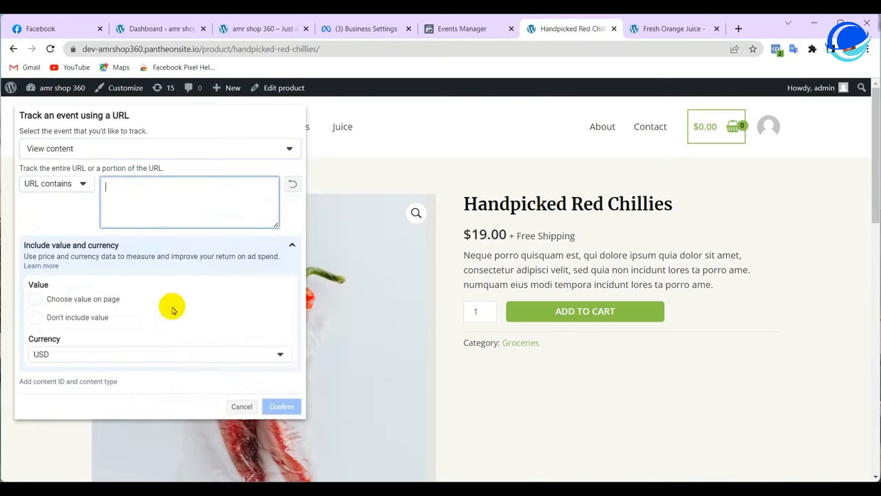
click(199, 49)
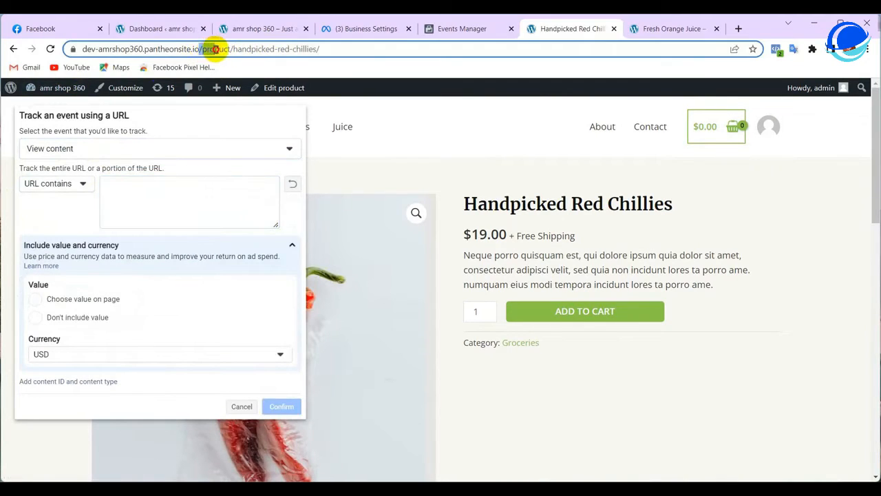
drag(233, 49, 235, 51)
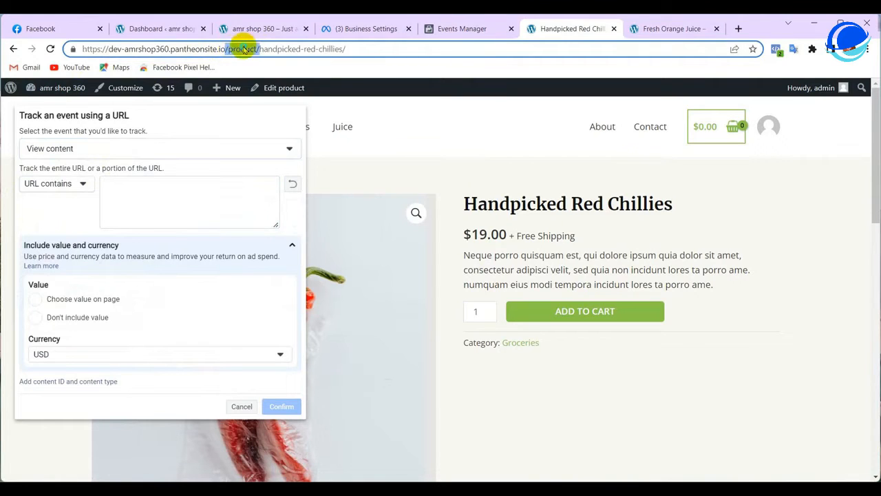
right_click(244, 50)
click(270, 109)
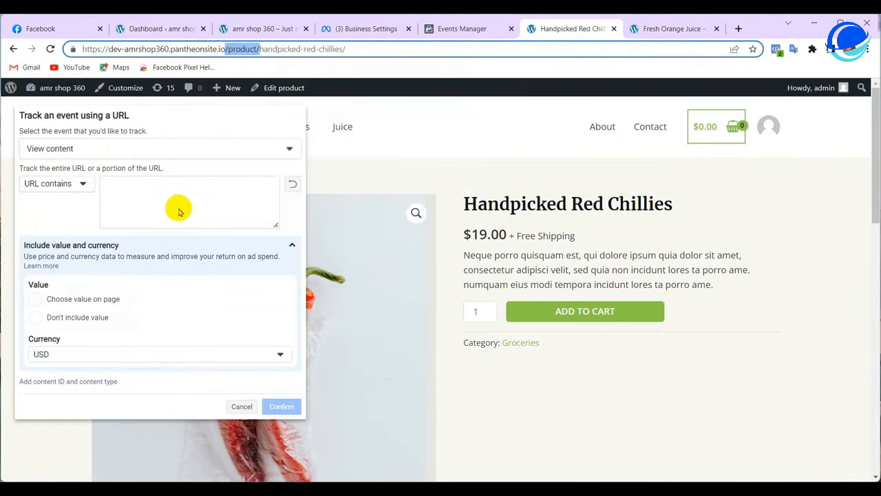
right_click(119, 189)
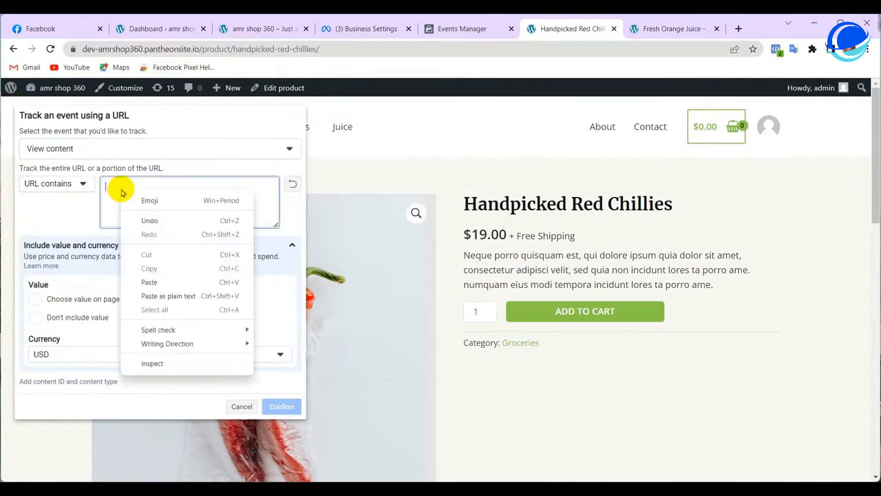
click(149, 282)
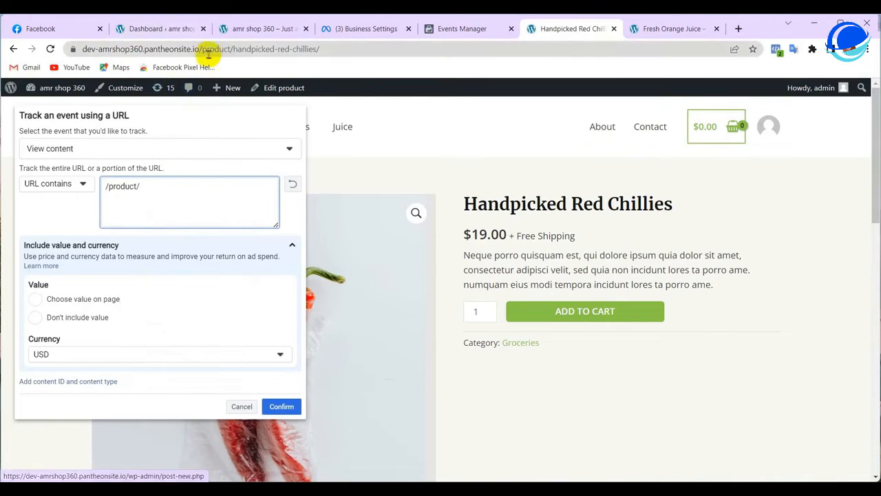
Choose Don't include value, keep USD currency, and confirm the View content event
click(37, 318)
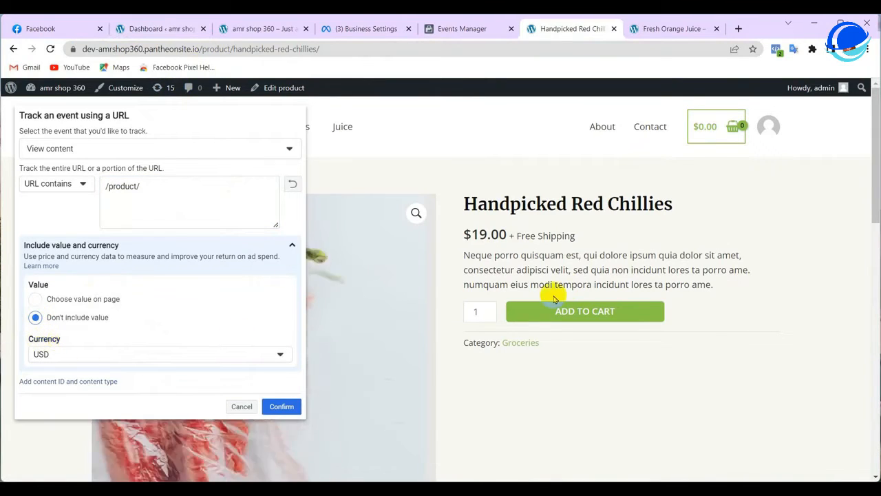
triple_click(466, 234)
click(465, 234)
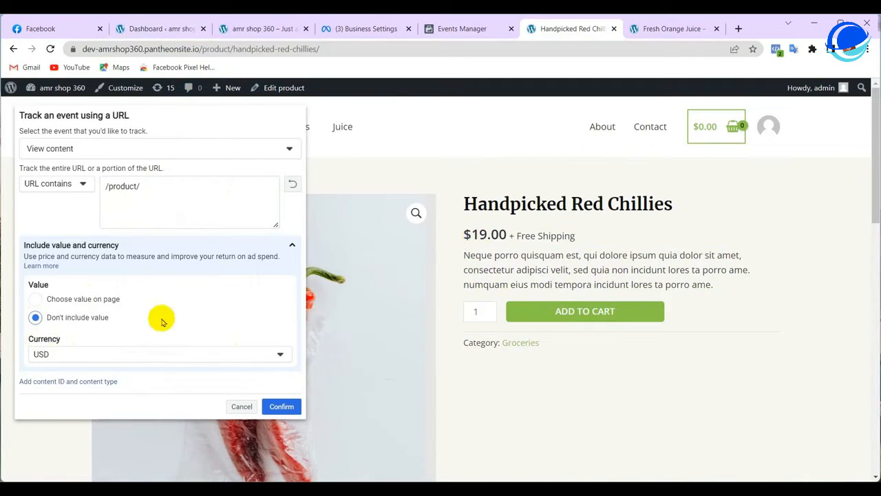
click(54, 350)
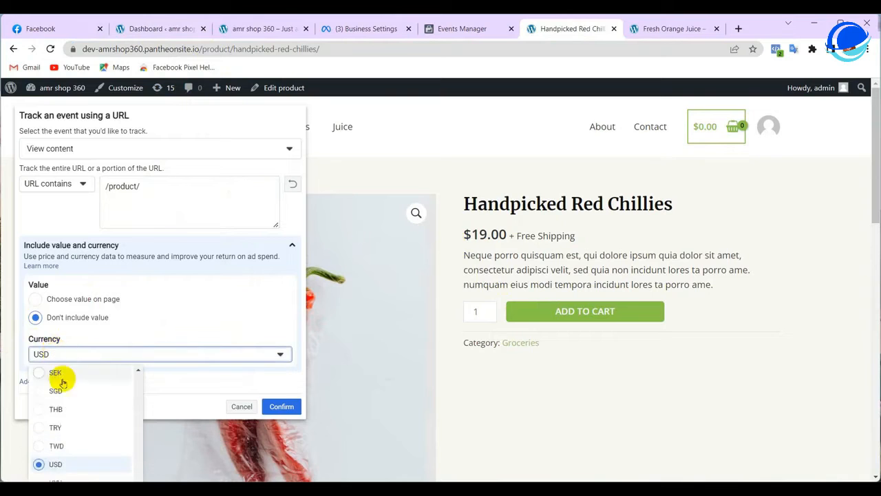
click(57, 463)
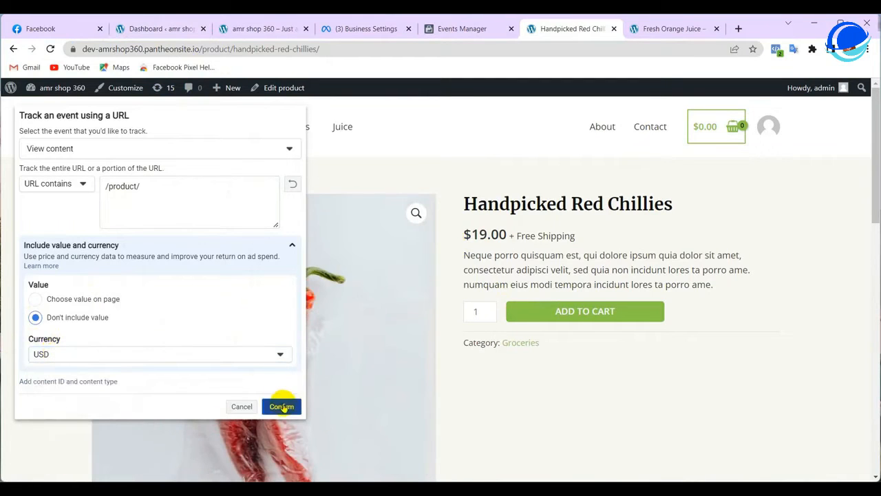
click(276, 409)
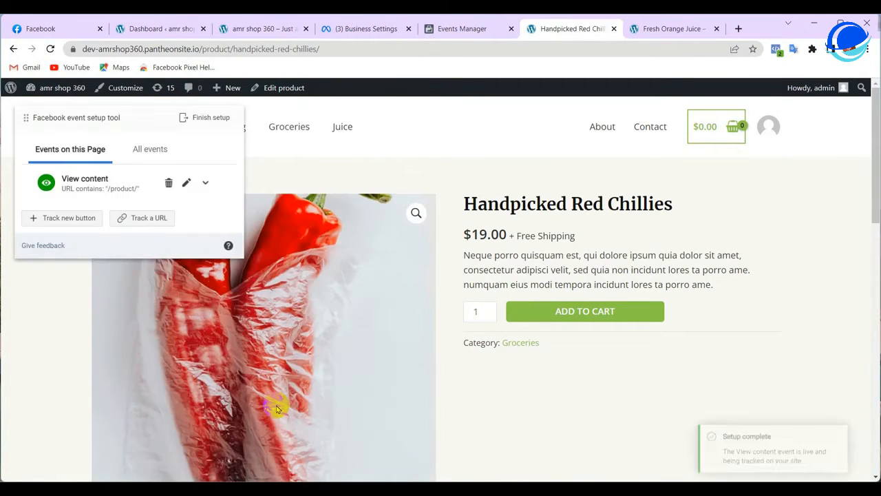
Add Handpicked Red Chillies ($19.00) to the cart and go to the Cart page
drag(735, 422, 755, 424)
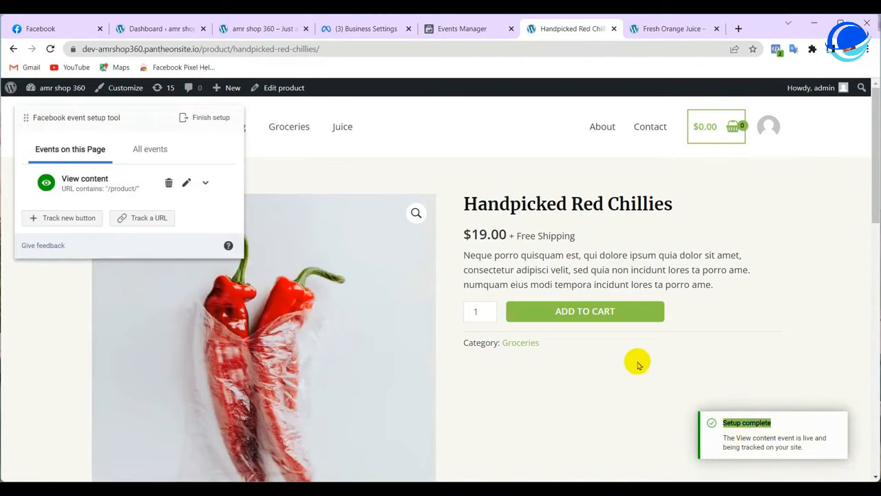
click(583, 311)
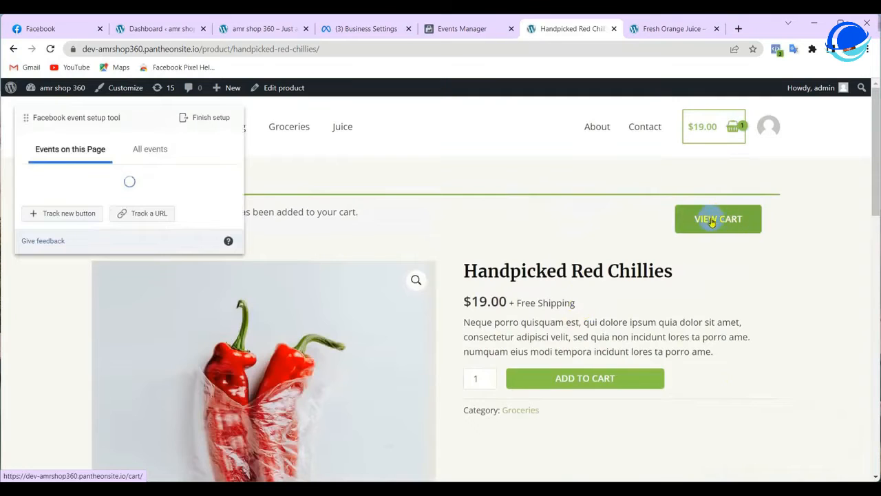
click(713, 219)
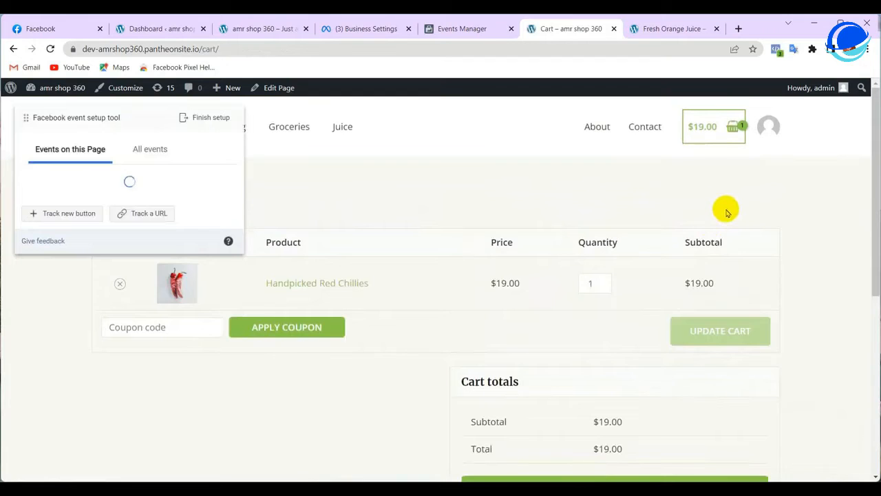
Start a URL-tracked Add to cart event on the cart page with the URL contains match
scroll(560, 206, down, 1)
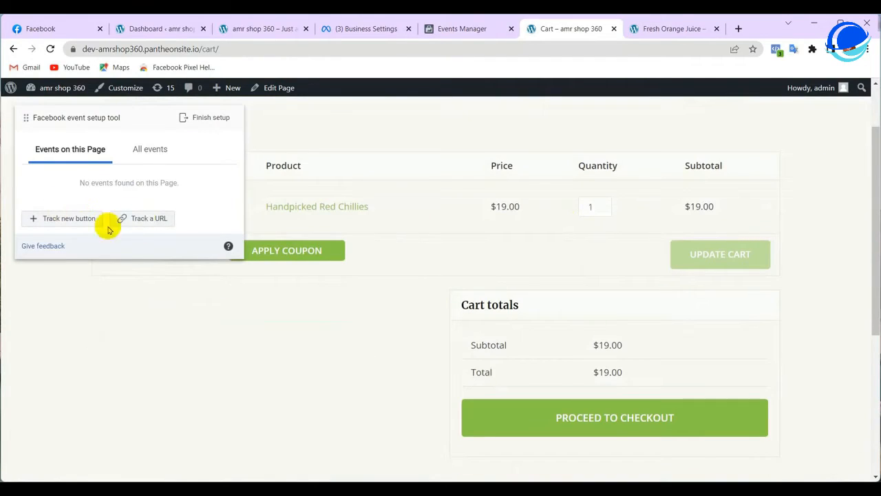
click(153, 219)
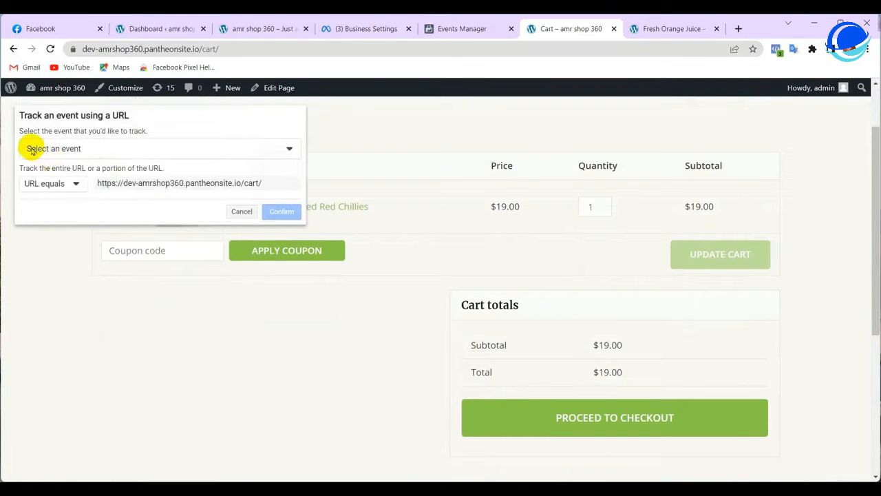
click(82, 153)
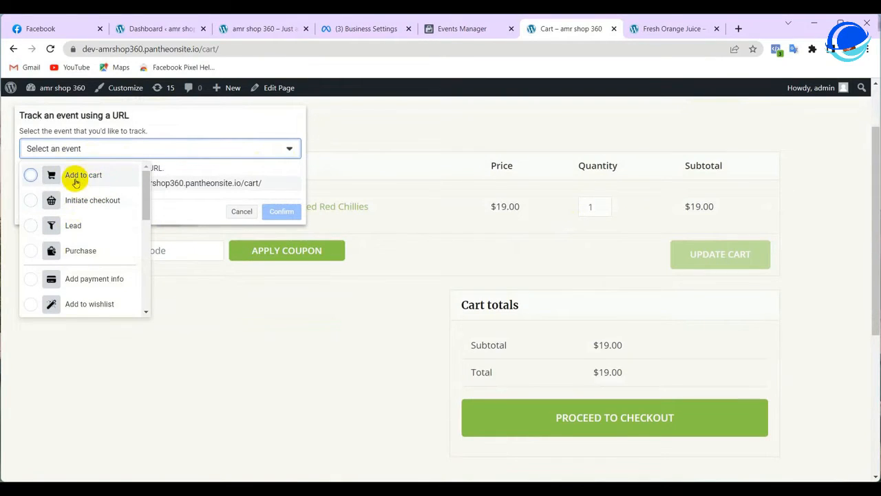
click(29, 176)
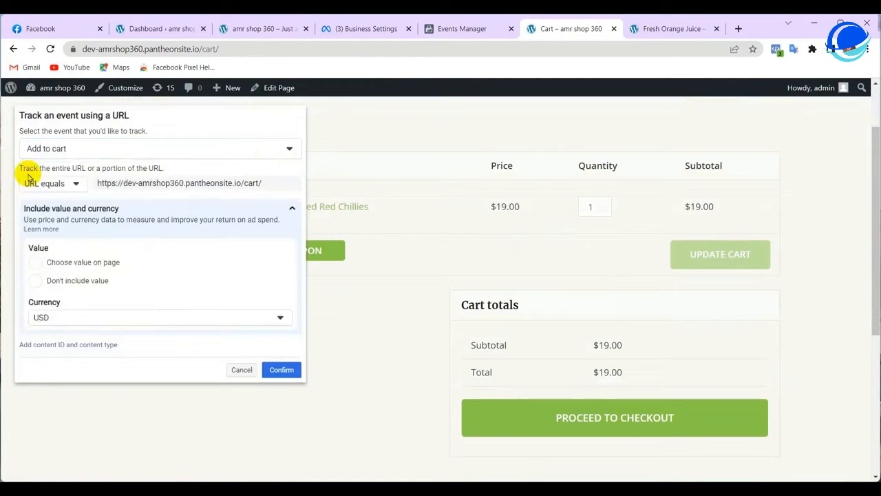
click(59, 149)
click(30, 176)
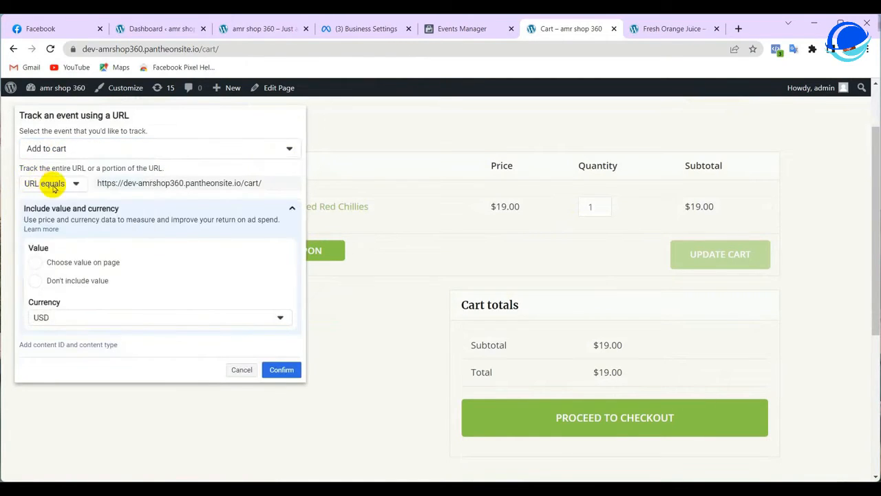
click(55, 183)
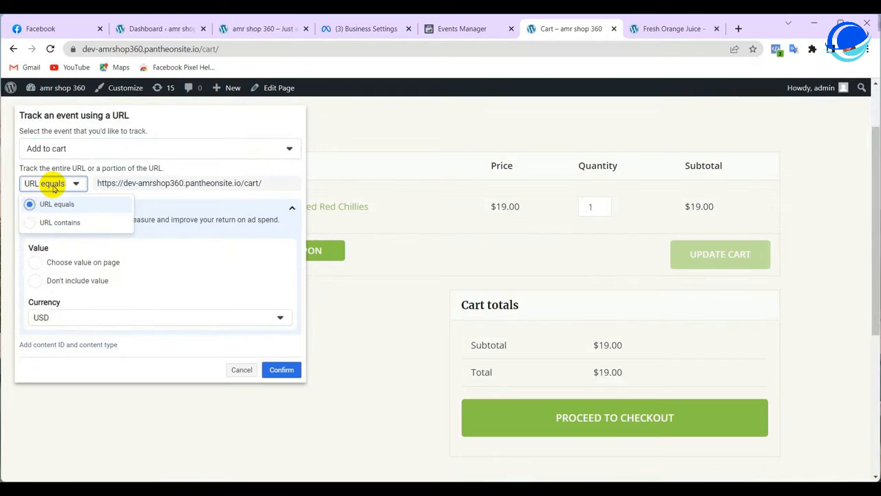
click(36, 222)
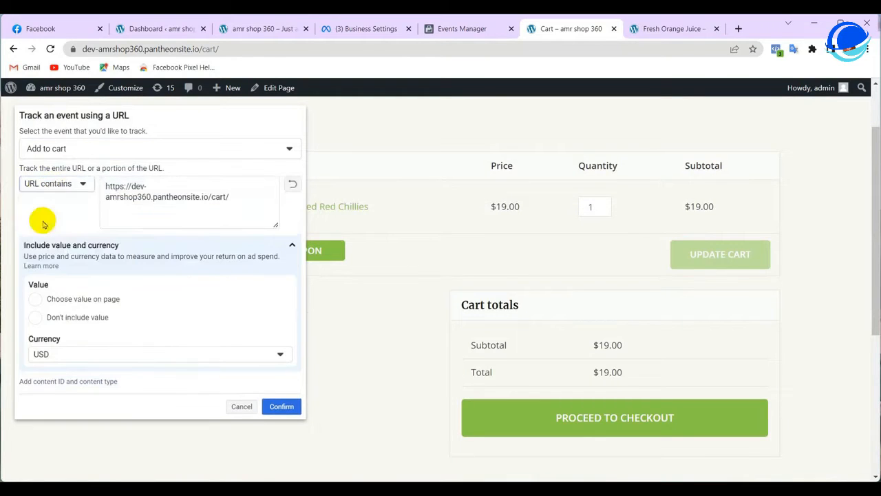
Replace the prefilled cart address in the match rule with /cart/ copied from the address bar
click(212, 199)
key(ctrl+a)
right_click(118, 198)
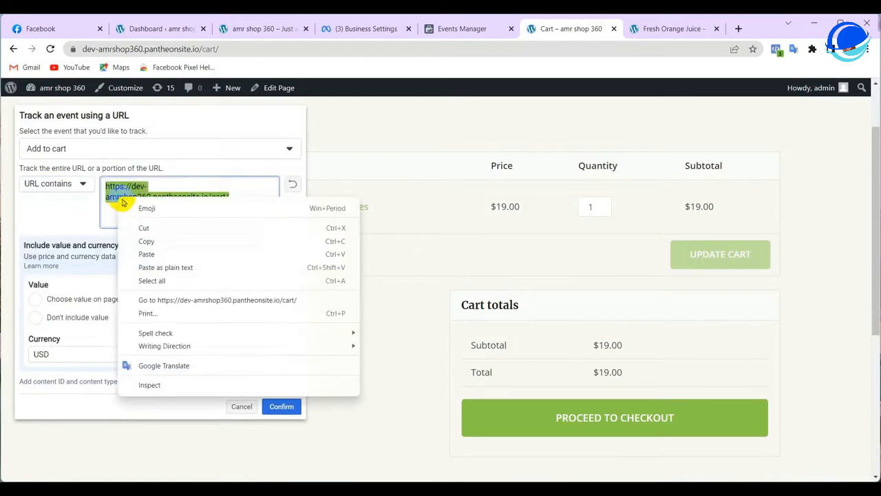
click(144, 228)
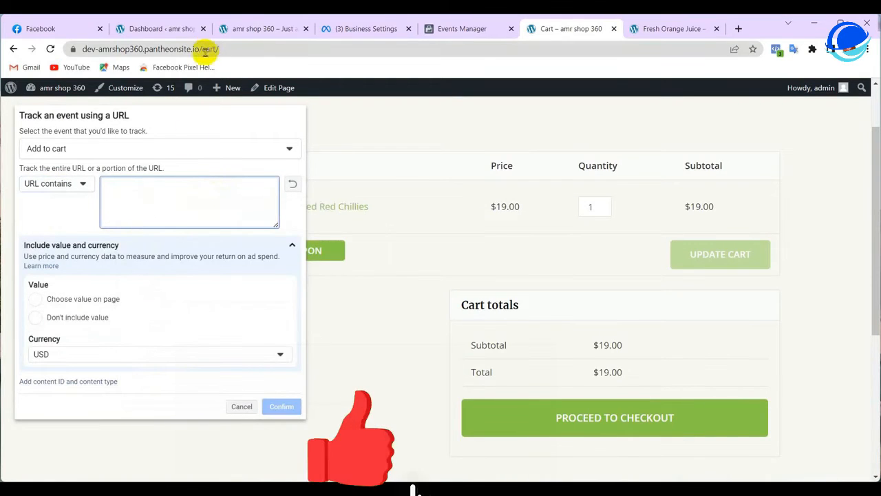
drag(199, 48, 227, 48)
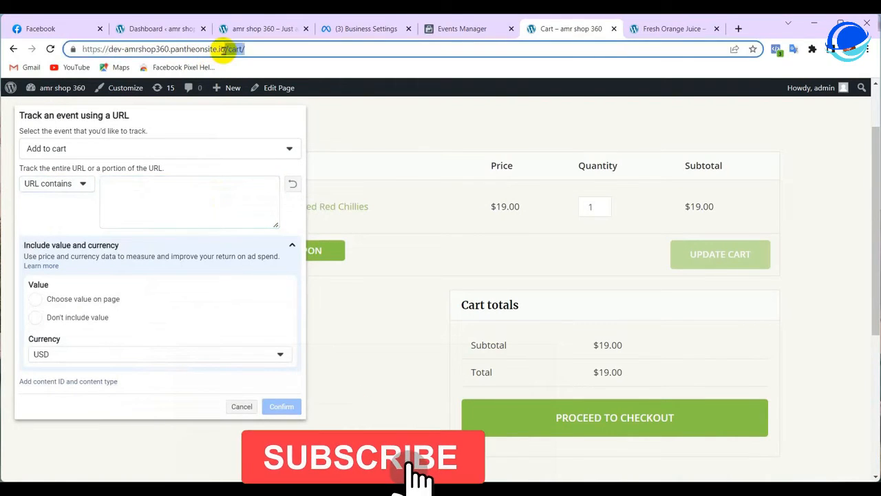
right_click(232, 50)
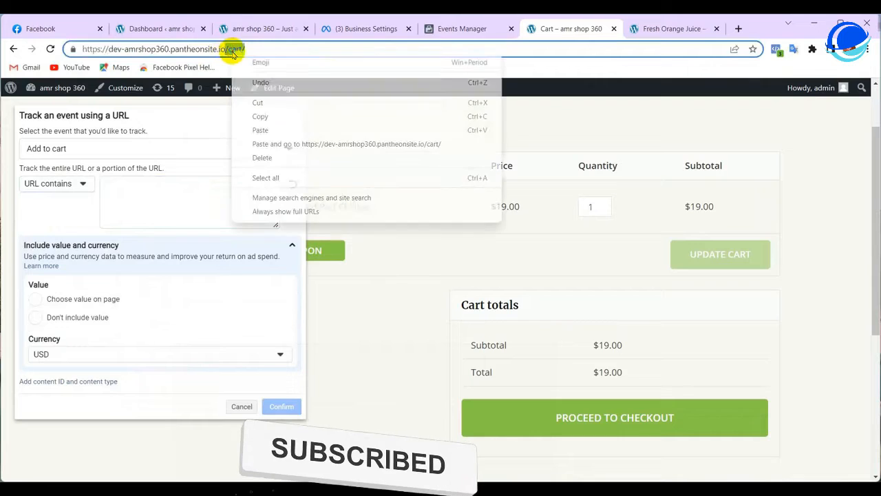
click(260, 116)
right_click(240, 50)
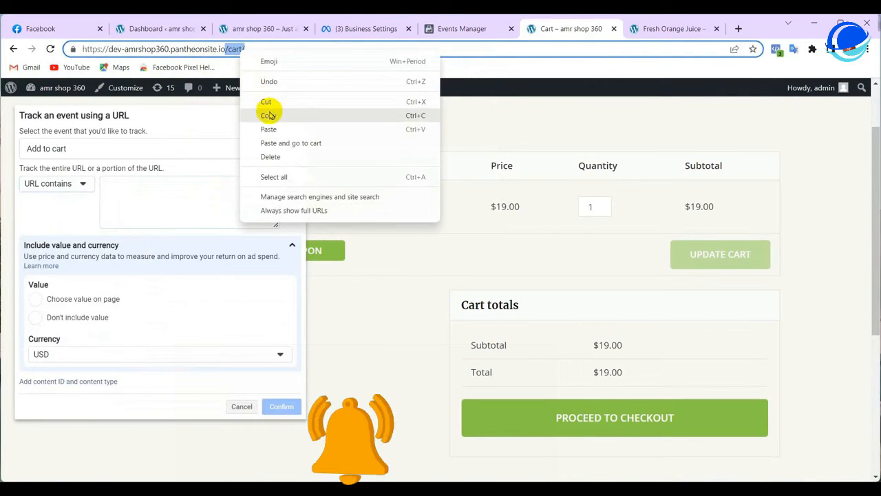
click(271, 115)
right_click(139, 183)
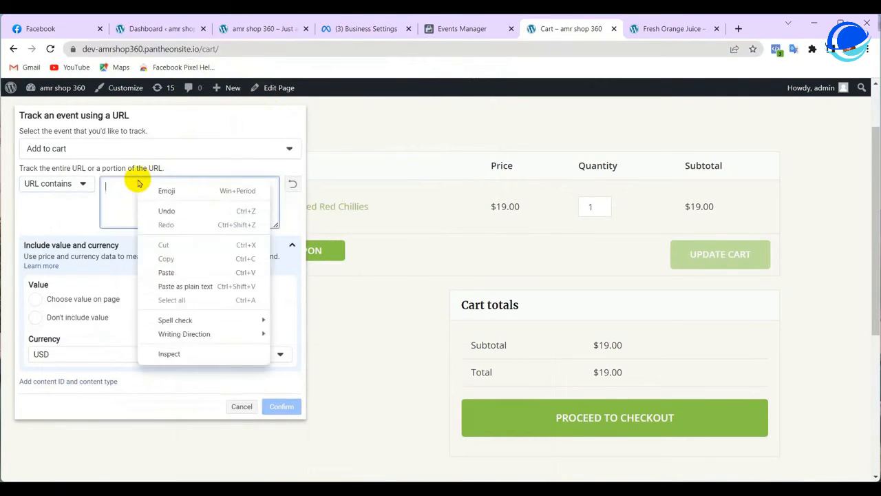
click(166, 272)
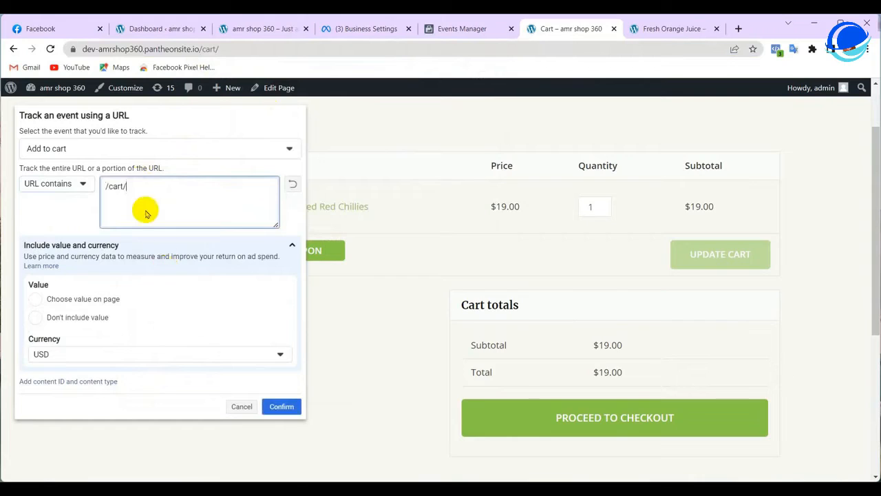
Choose Don't include value and confirm the Add to cart event
click(34, 319)
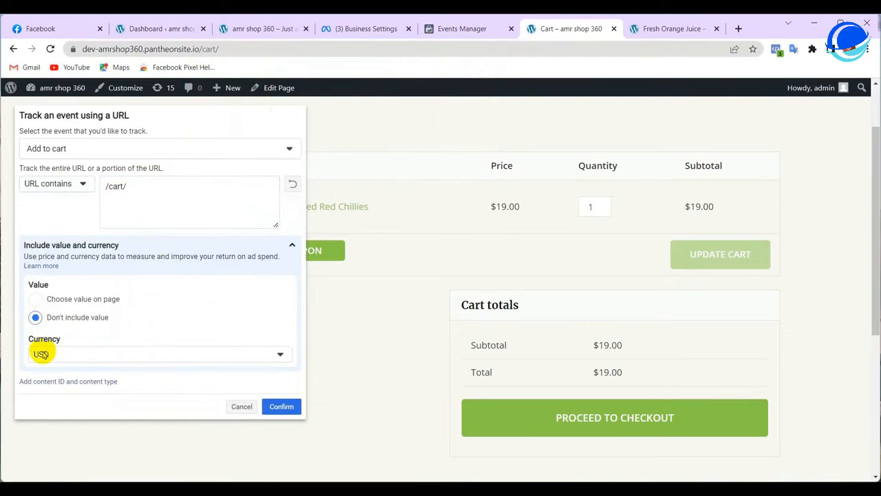
click(488, 217)
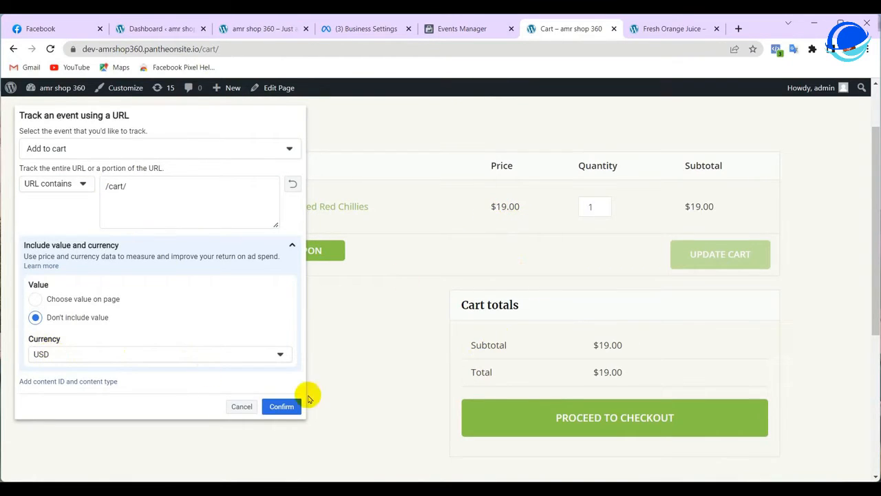
click(280, 408)
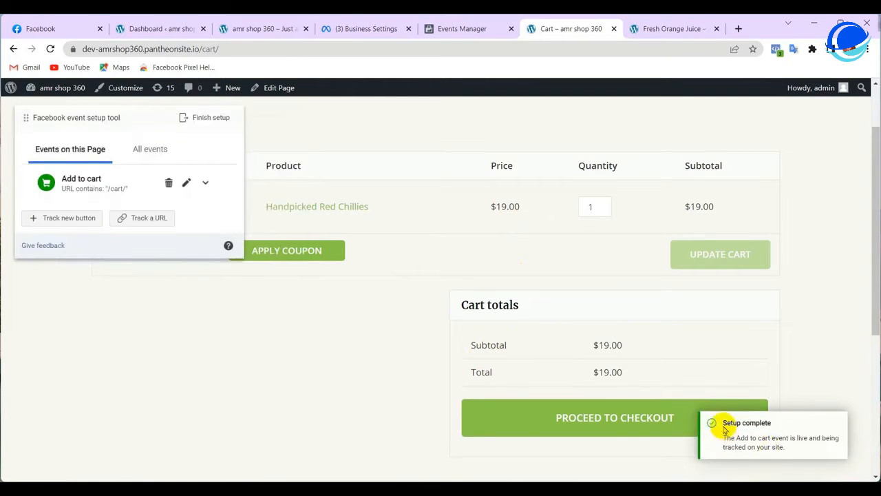
Proceed from the cart to the shop's Checkout page
drag(723, 423, 769, 427)
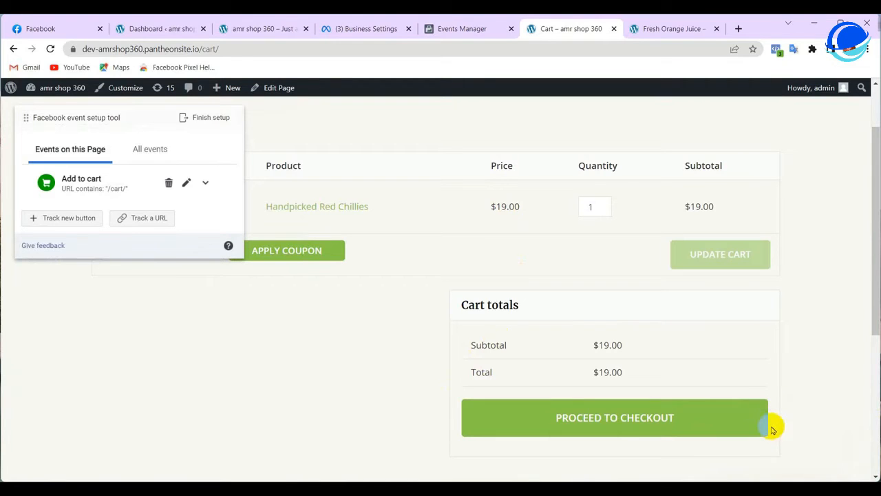
scroll(763, 382, down, 3)
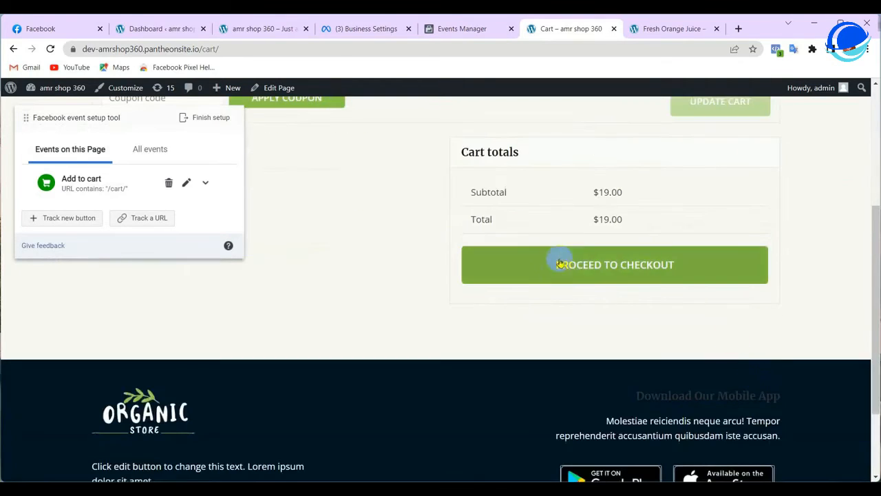
click(619, 268)
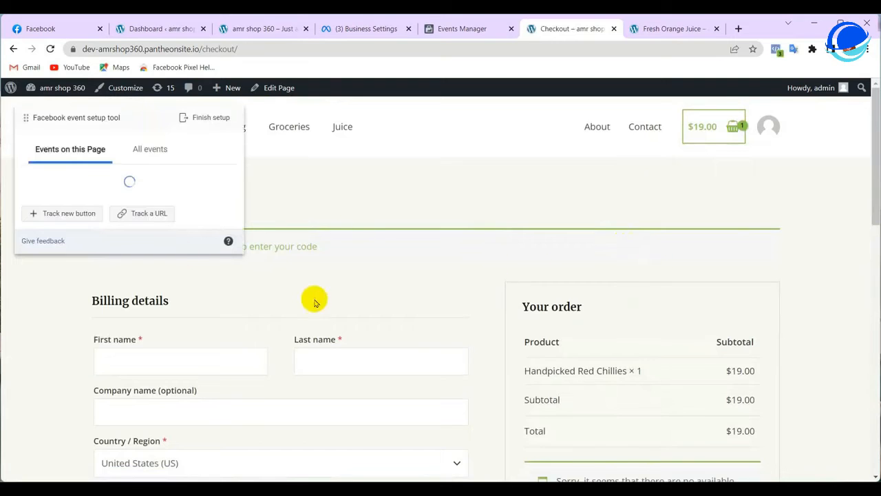
Start a URL-based event set to Initiate checkout, matching URLs that contain text
click(147, 219)
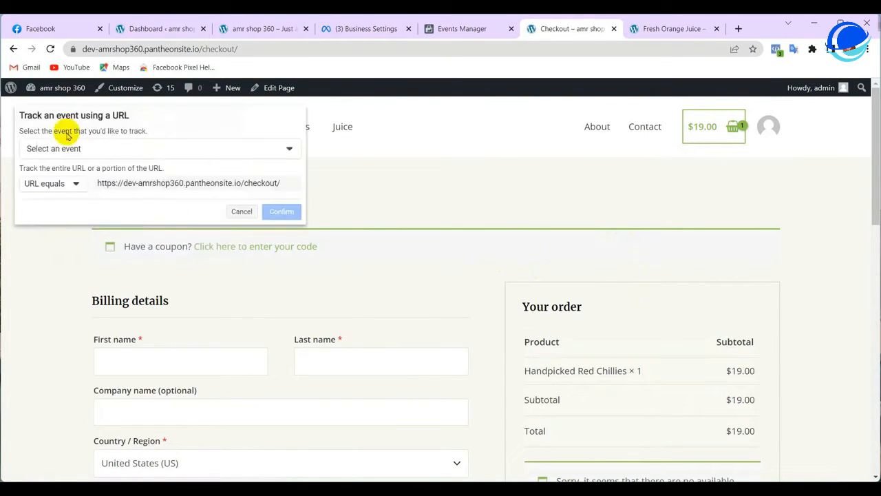
click(290, 153)
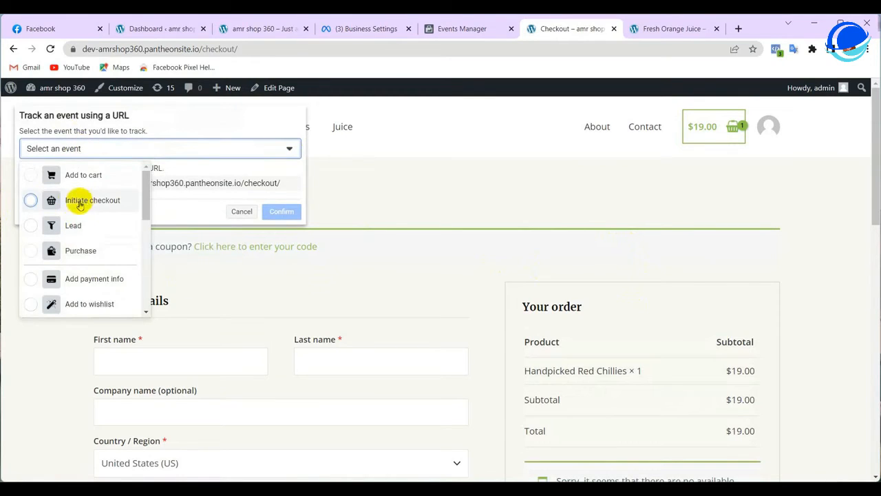
click(31, 200)
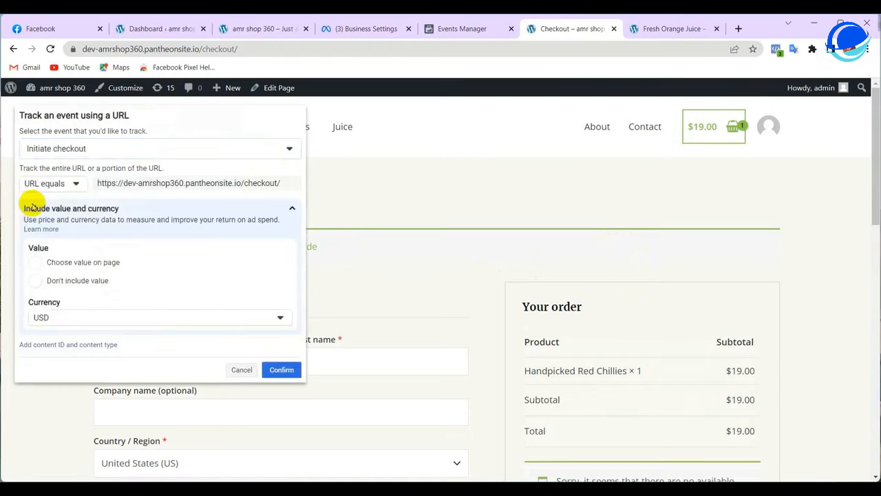
click(56, 150)
click(31, 200)
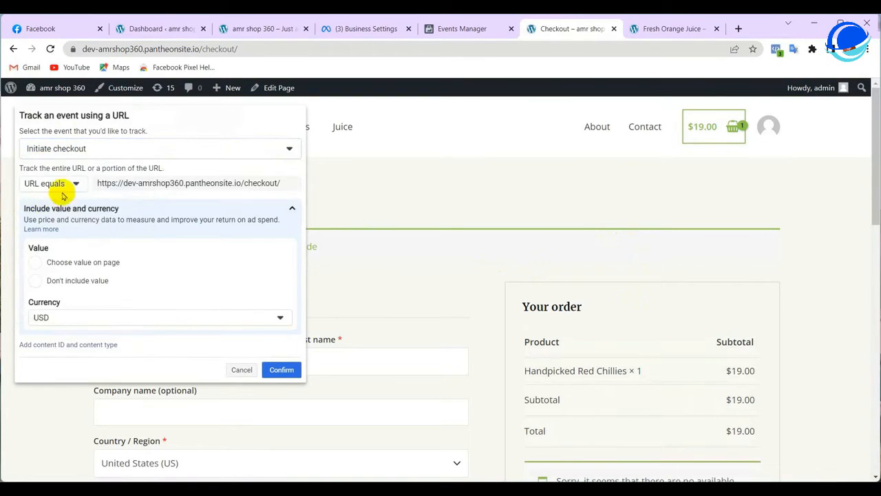
click(66, 184)
click(45, 222)
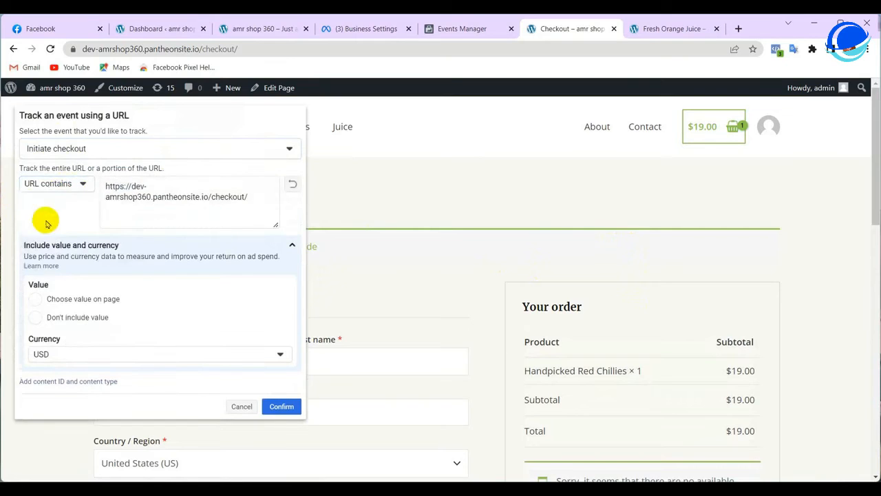
Replace the full URL with /checkout/ copied from the address bar
triple_click(135, 193)
right_click(135, 195)
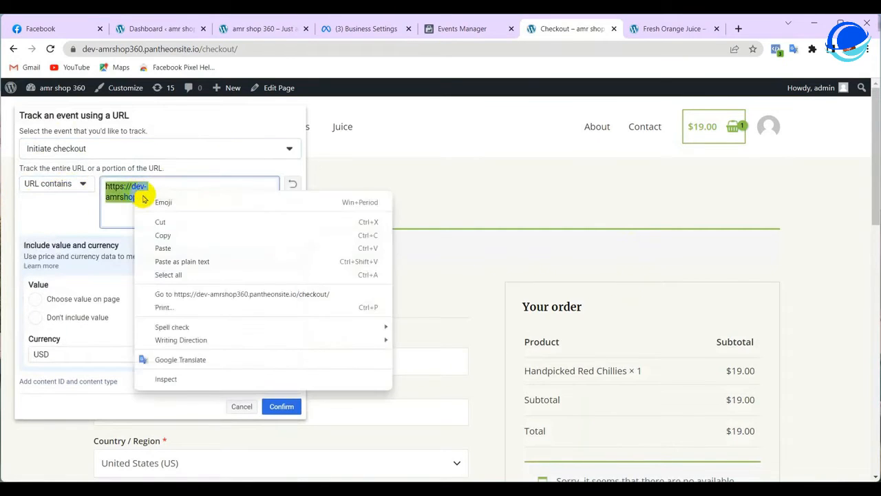
click(161, 220)
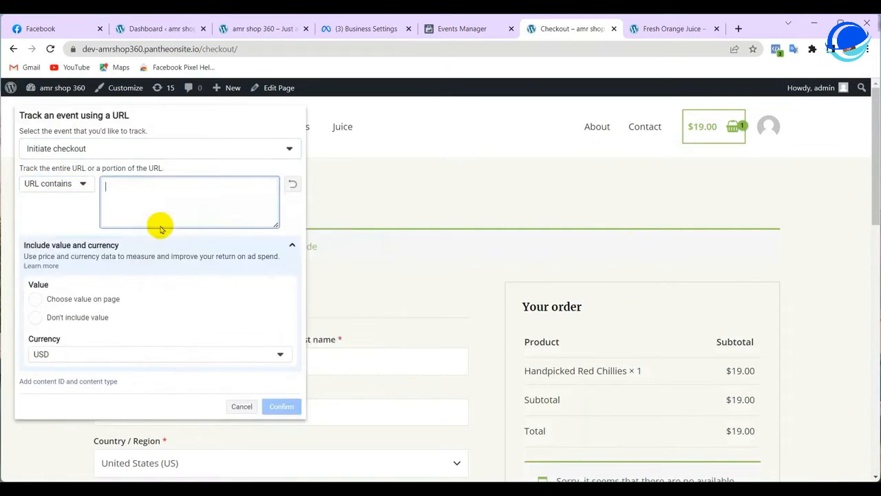
click(192, 49)
double_click(242, 51)
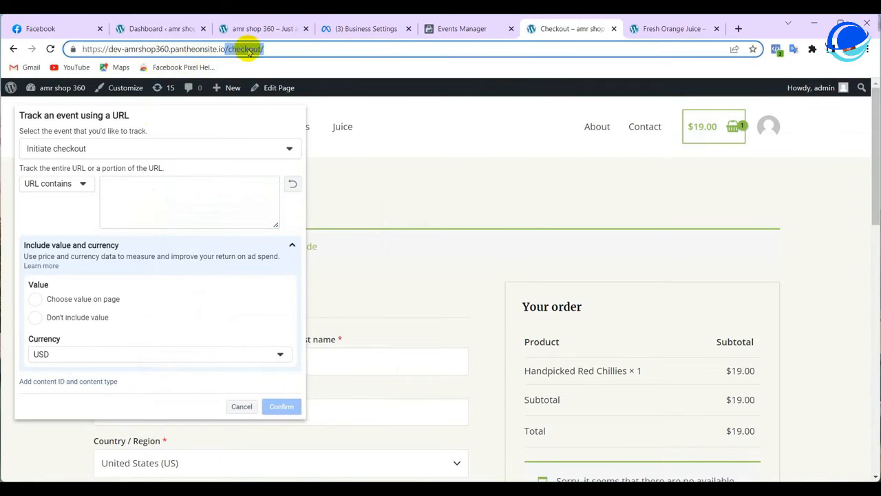
right_click(247, 51)
click(277, 114)
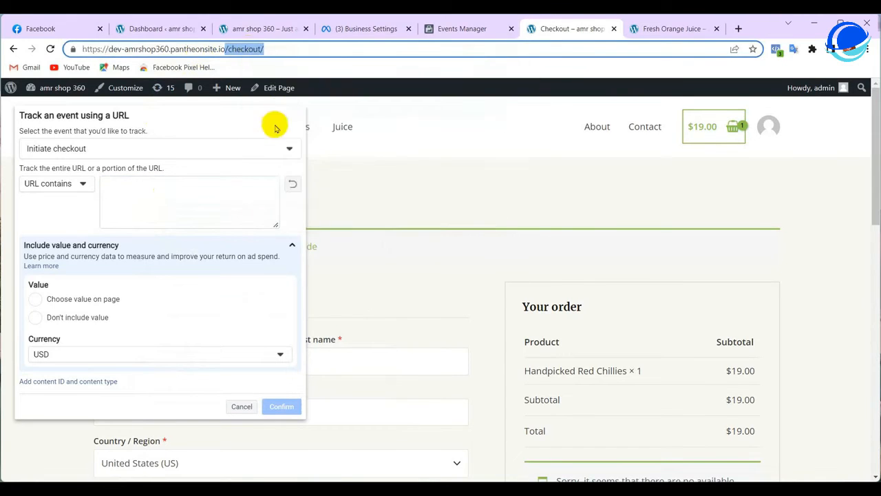
right_click(157, 187)
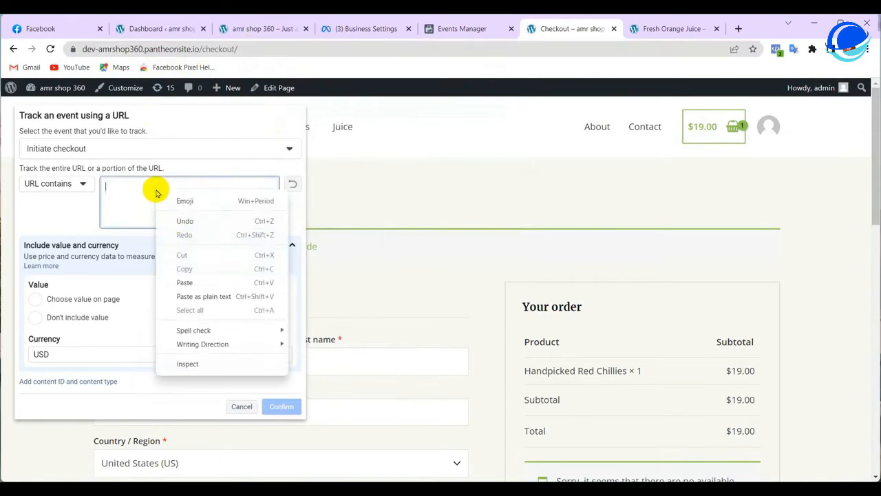
click(184, 282)
Choose no value and USD currency, then confirm the Initiate checkout event
click(35, 317)
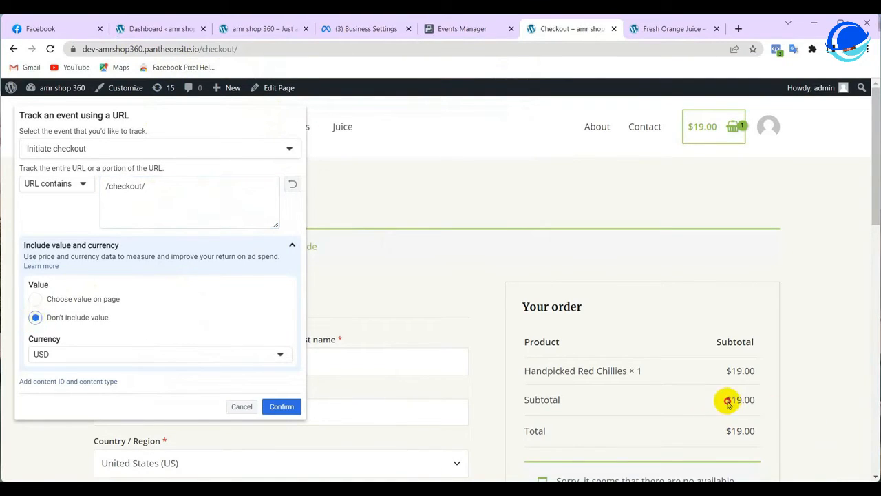
click(48, 352)
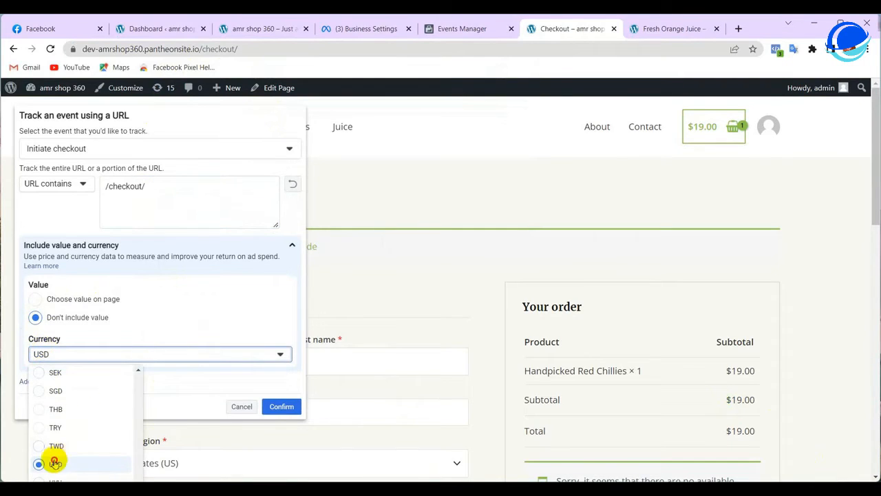
click(55, 463)
click(279, 409)
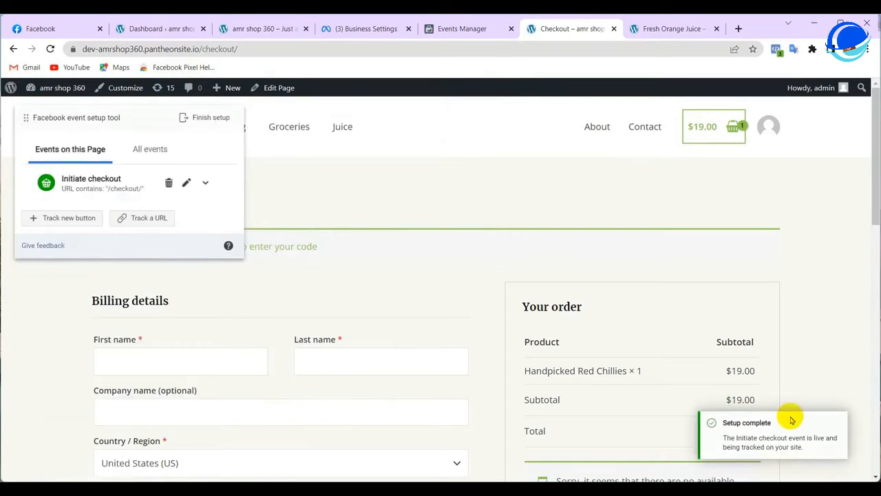
Try submitting the checkout form and move the event setup panel to the right side
drag(722, 426, 782, 419)
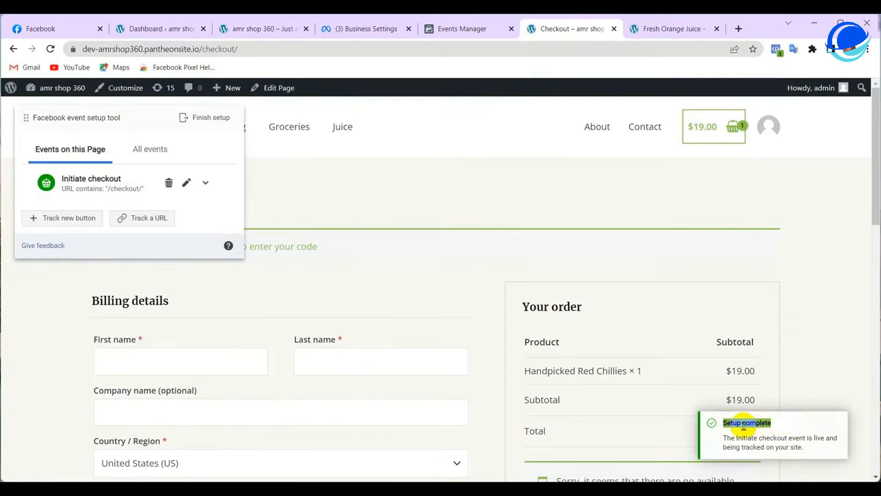
scroll(571, 306, down, 5)
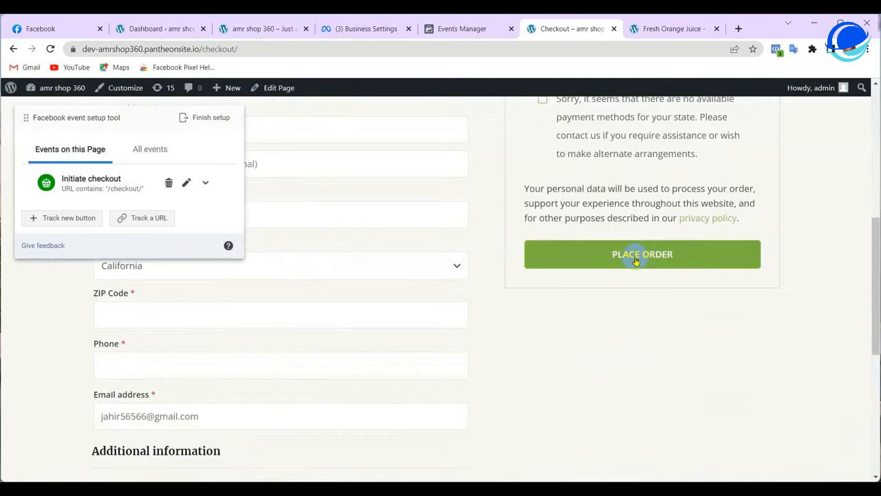
click(638, 256)
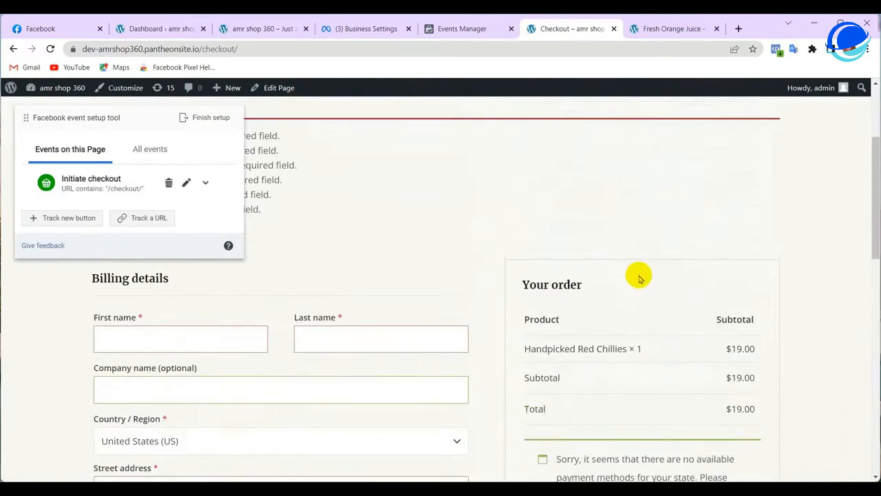
drag(124, 122, 600, 143)
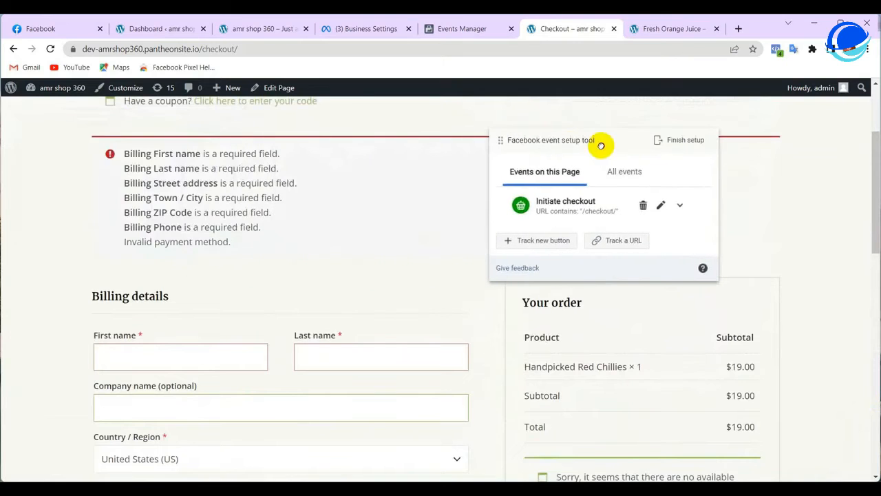
scroll(330, 245, down, 2)
Enter the billing first and last name and copy the shop name for the company field
click(185, 206)
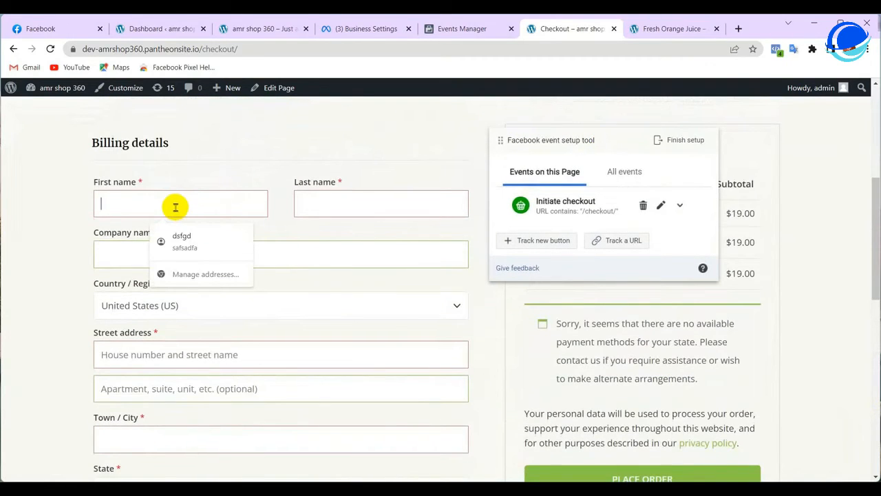
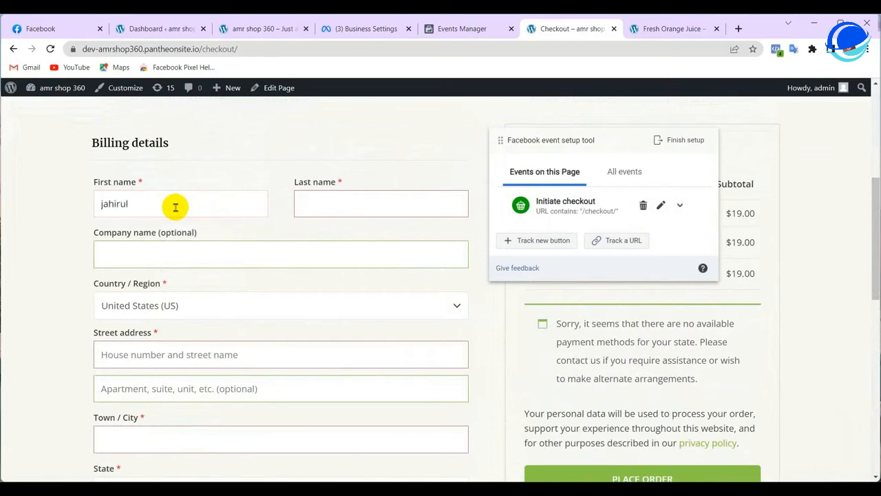
click(339, 201)
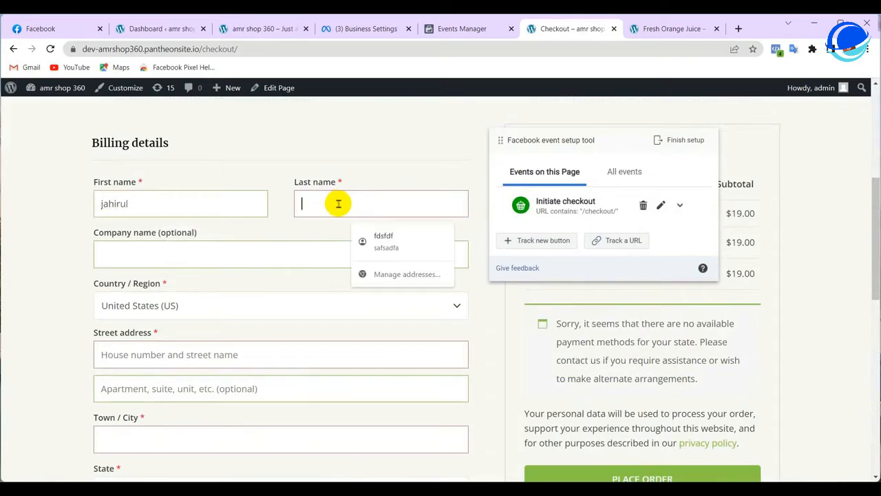
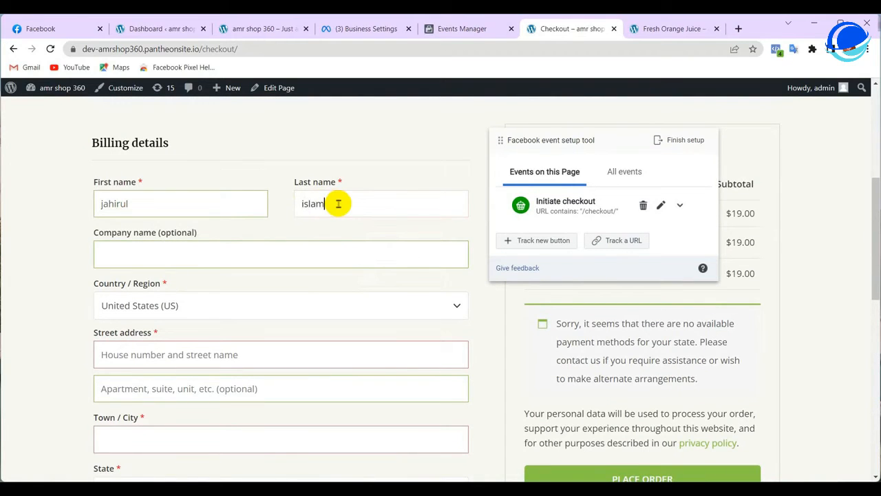
click(292, 250)
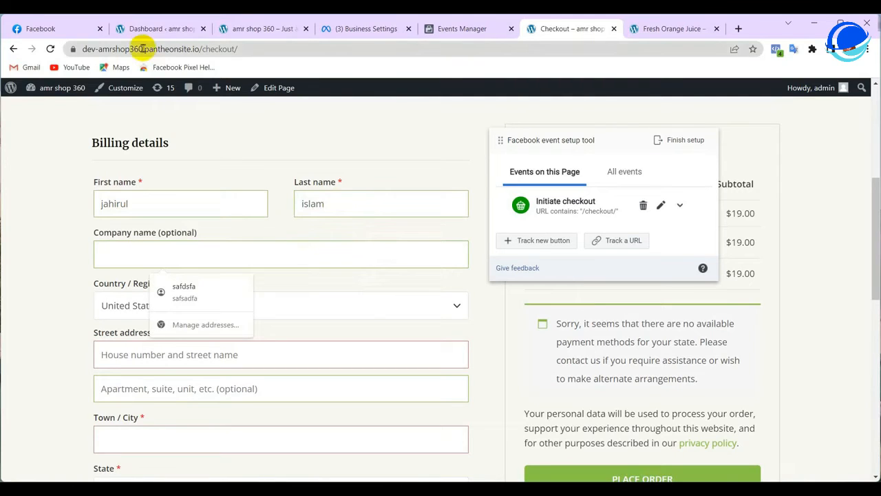
drag(143, 48, 112, 49)
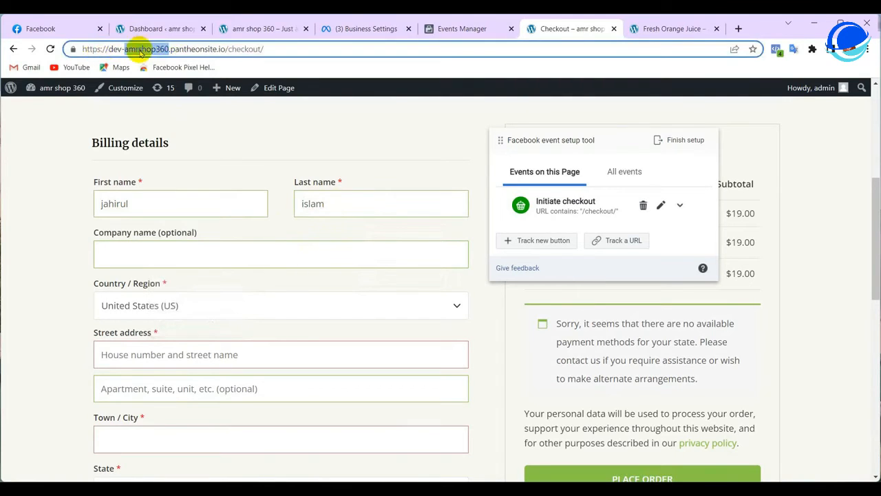
right_click(136, 50)
click(174, 117)
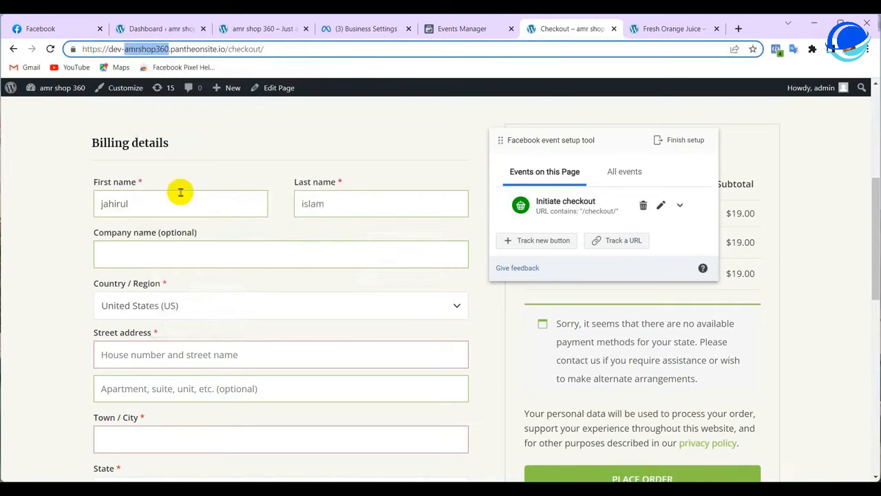
right_click(166, 253)
Set the billing country to Bangladesh
click(196, 346)
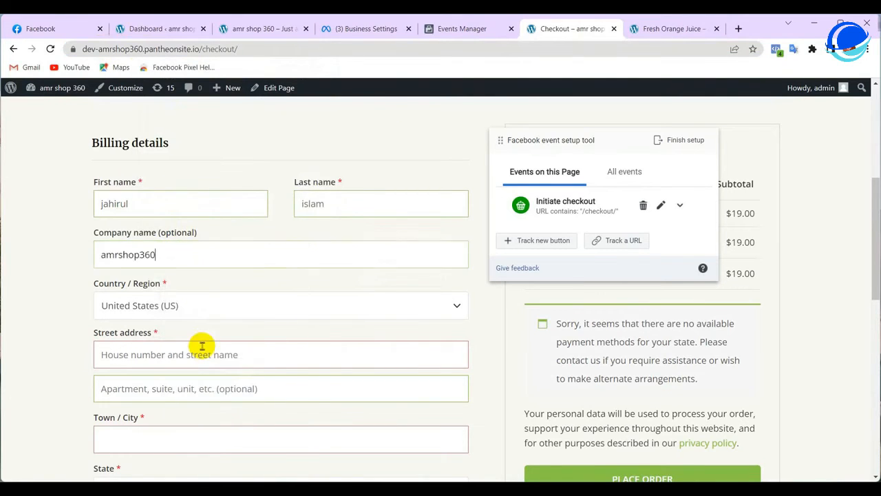
click(141, 307)
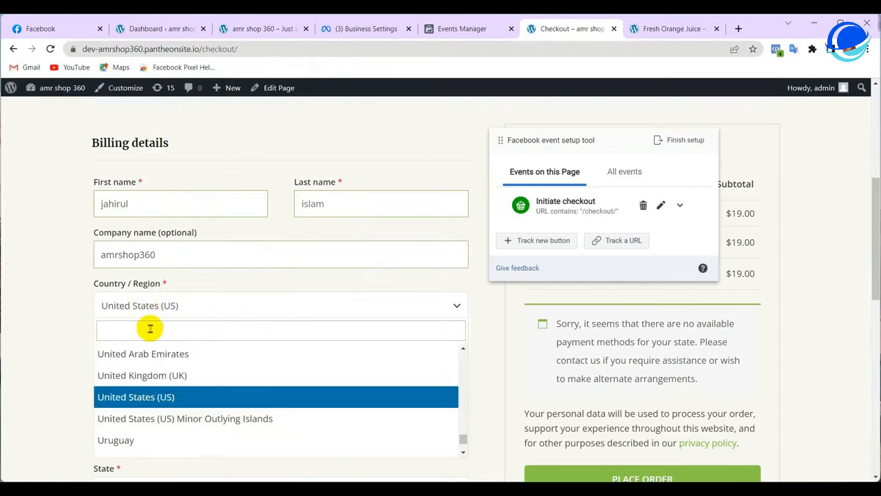
click(150, 329)
text(ban)
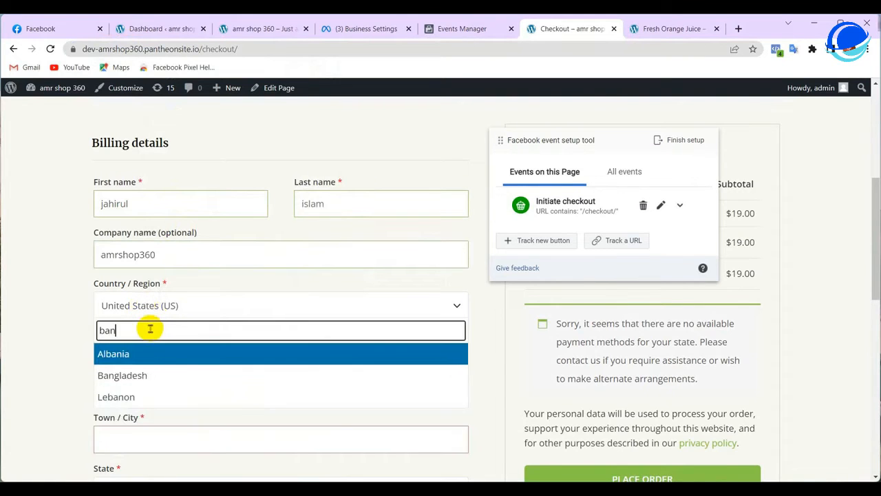
click(131, 375)
scroll(148, 374, down, 2)
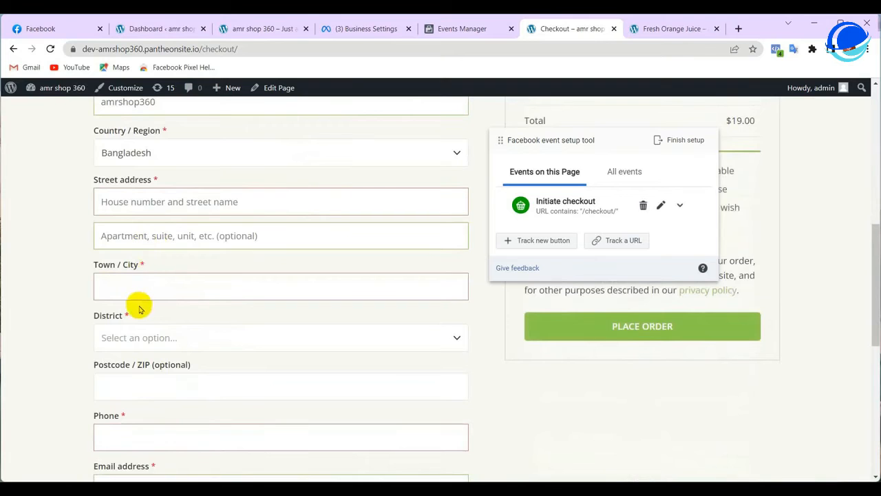
Fill in the street address and the town/city fields
click(128, 200)
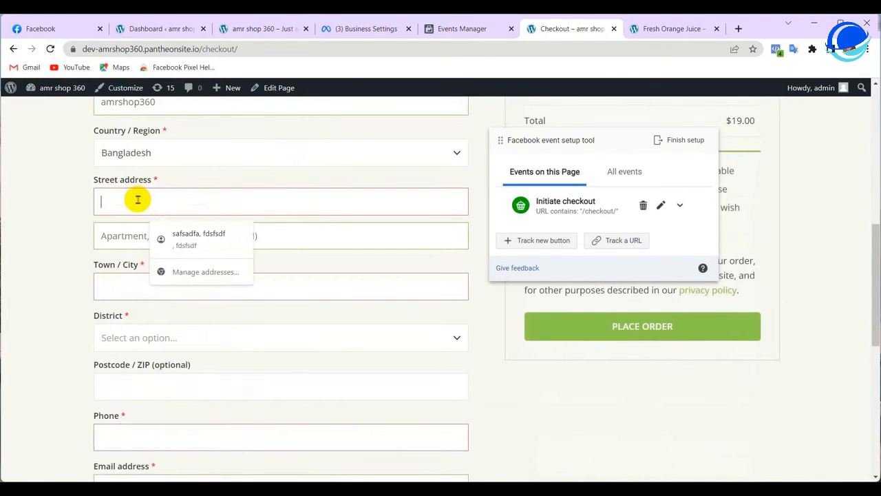
text(1234)
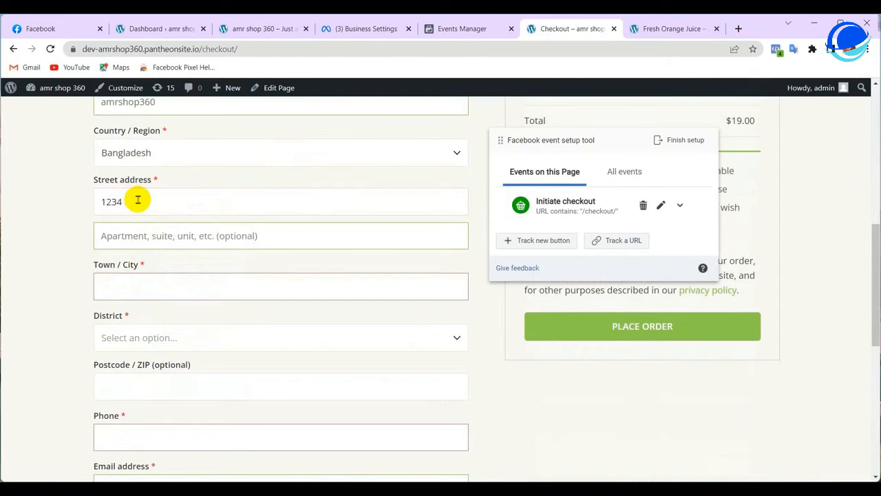
text(dfdfd)
click(148, 291)
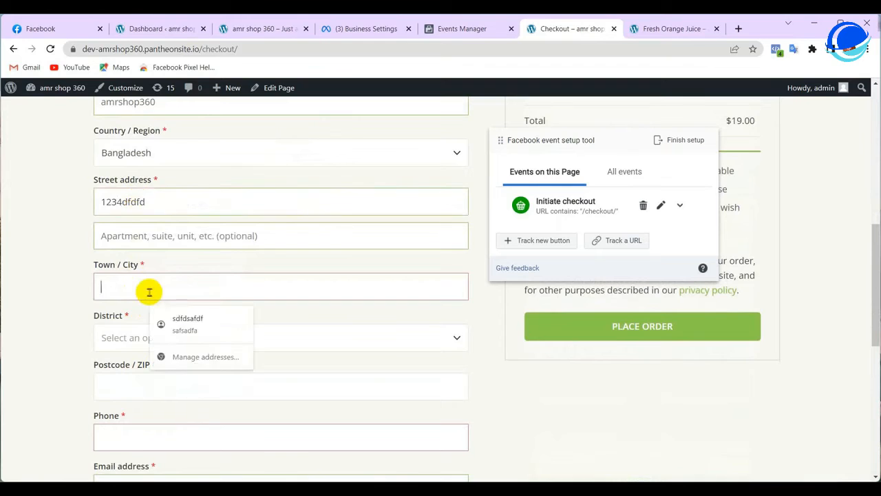
text(fe)
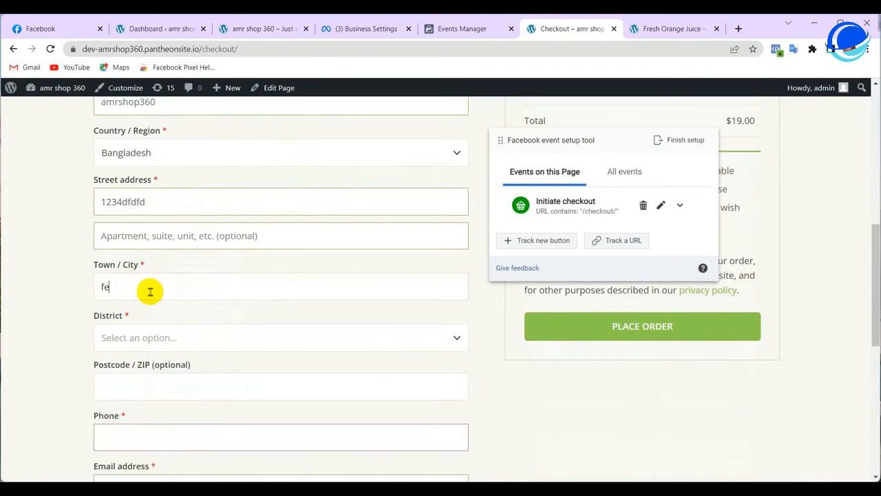
text(niu)
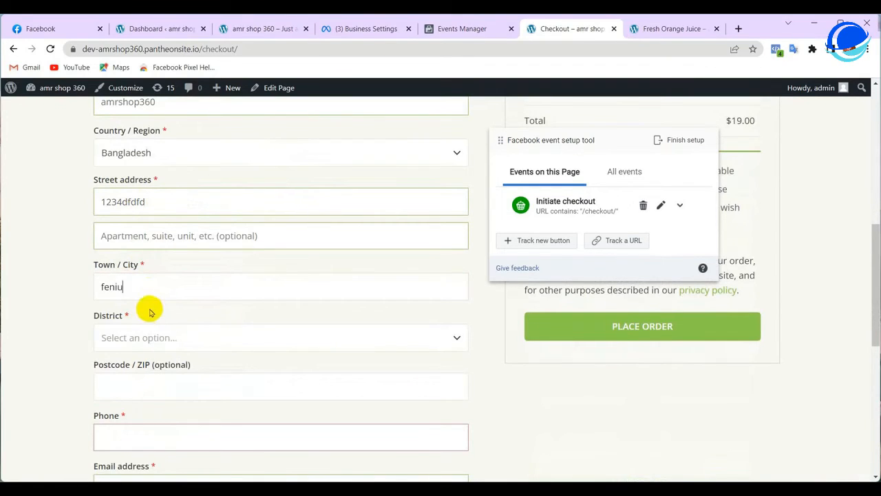
key(BackSpace)
Choose Feni as the district and autofill the postcode and phone number
scroll(152, 303, down, 1)
click(161, 261)
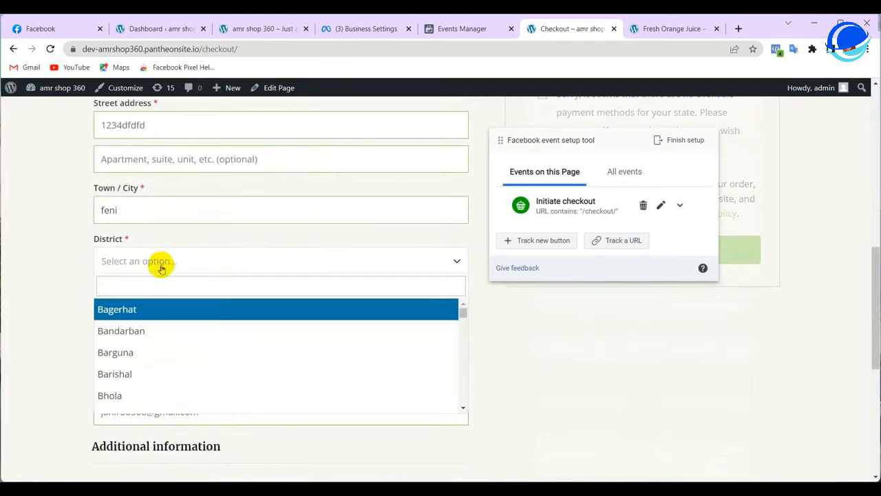
text(fe)
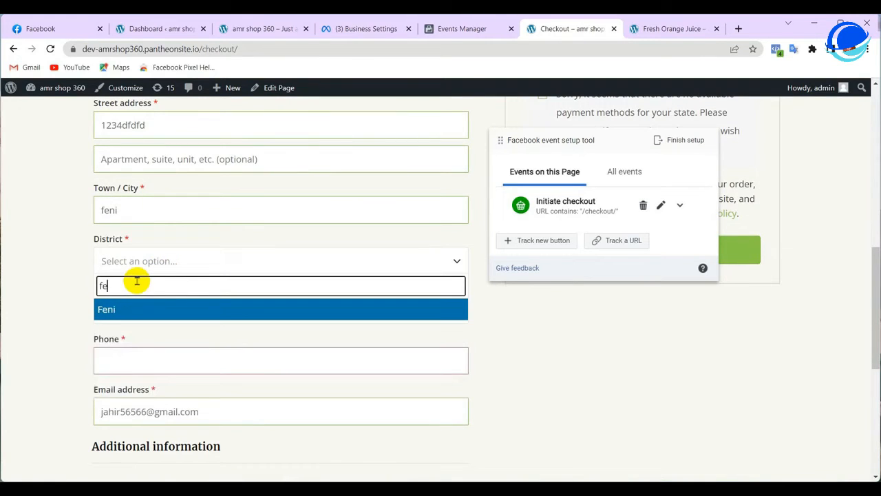
click(105, 310)
click(124, 361)
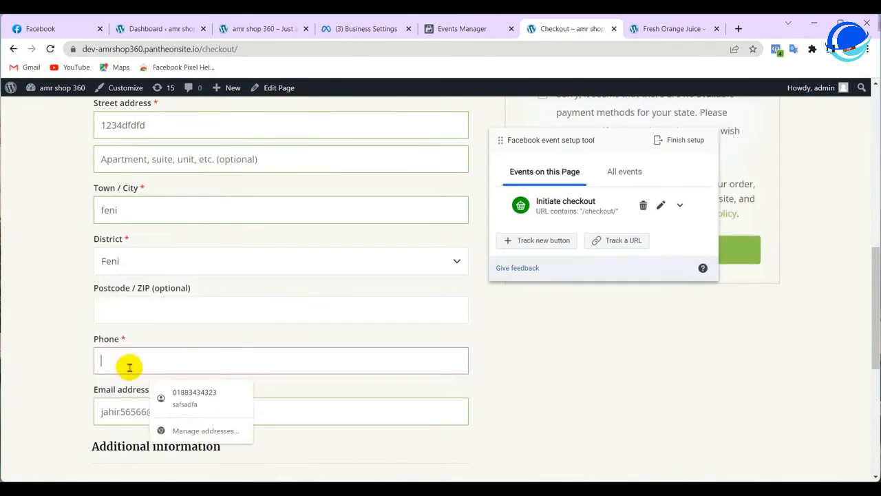
click(181, 389)
Move the event setup panel left of the form and place the order
scroll(178, 380, up, 3)
scroll(178, 380, down, 4)
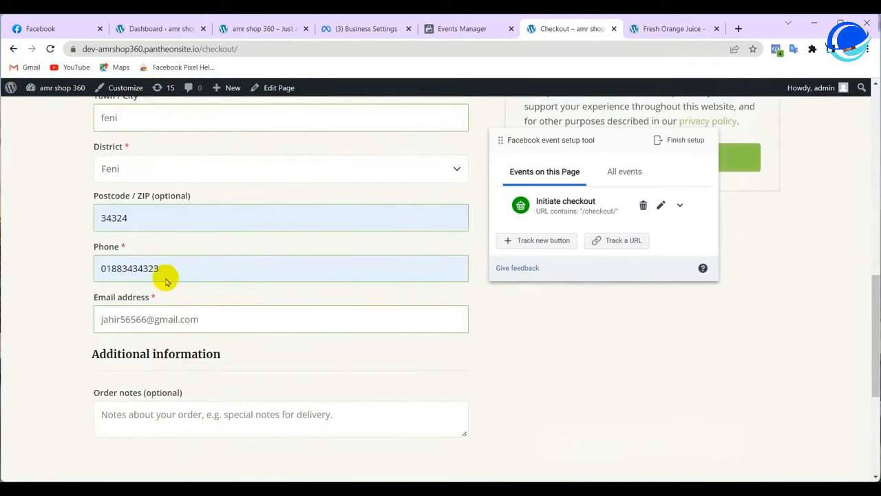
scroll(178, 334, down, 1)
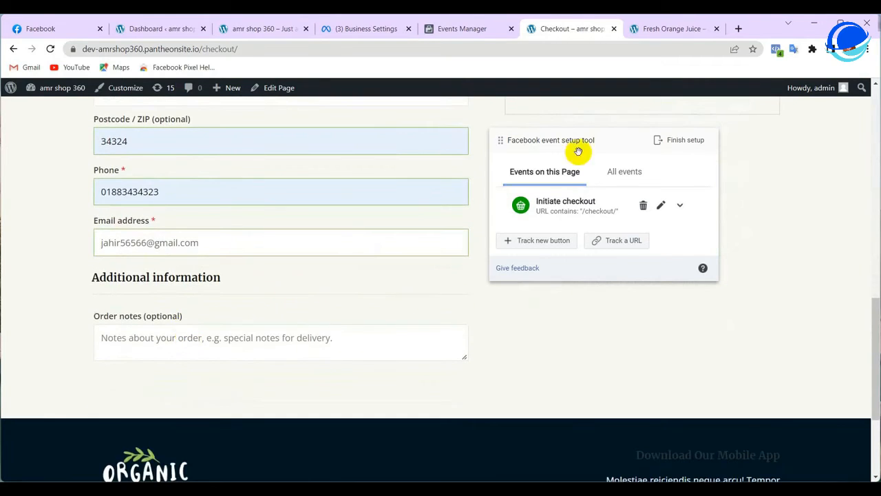
scroll(446, 279, up, 1)
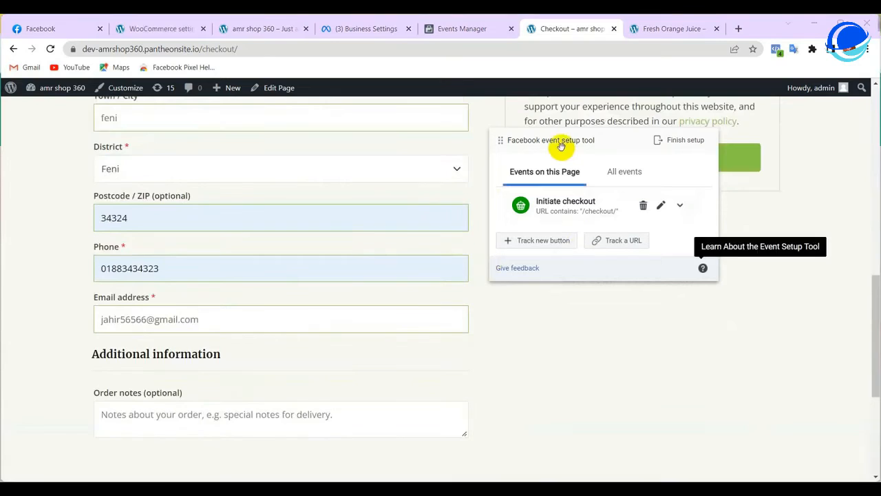
drag(560, 142, 146, 166)
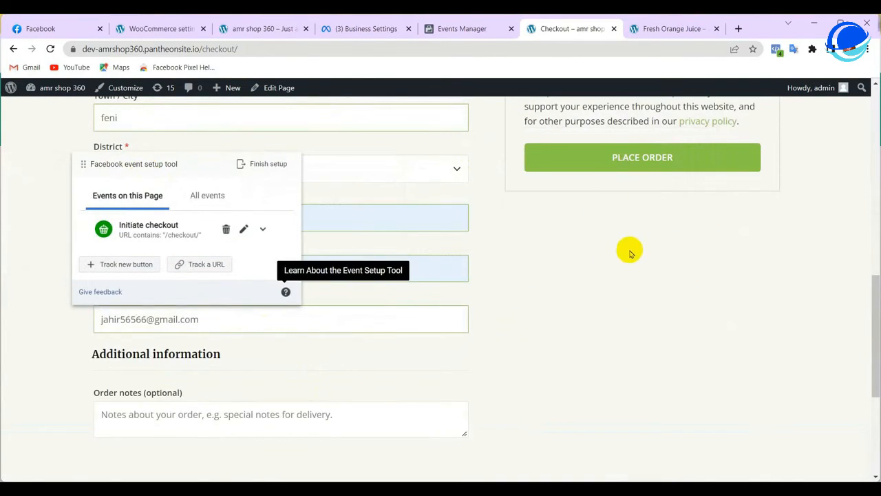
scroll(627, 251, up, 3)
click(619, 387)
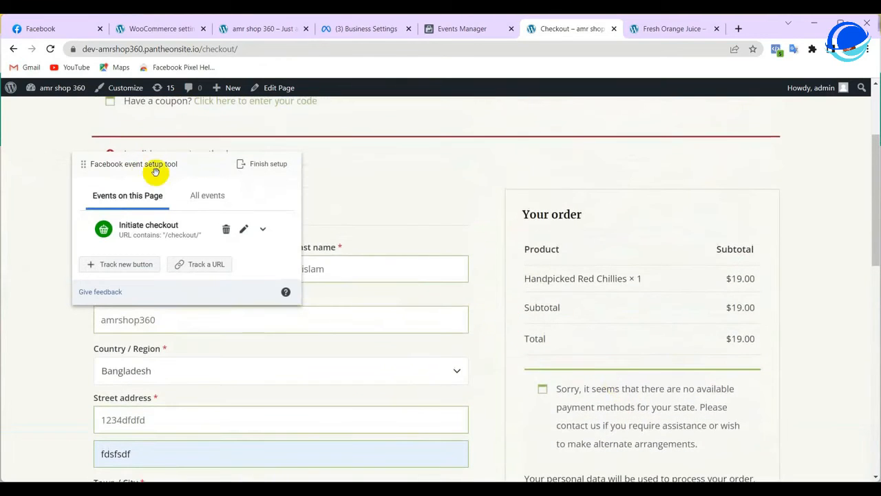
drag(153, 167, 517, 121)
scroll(197, 305, down, 3)
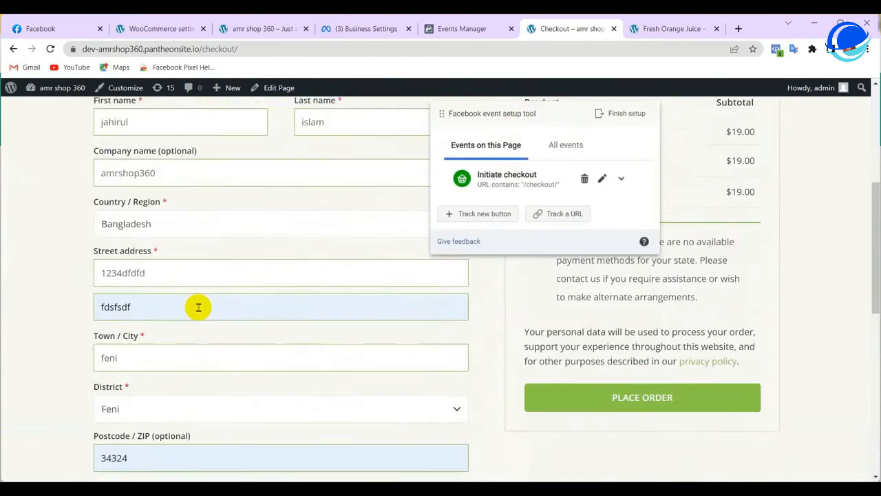
scroll(200, 311, down, 3)
scroll(199, 309, up, 3)
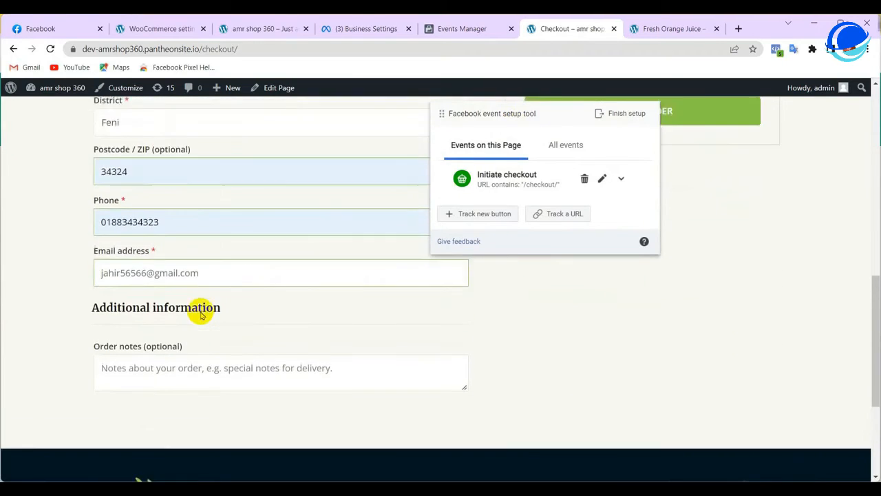
scroll(238, 307, up, 5)
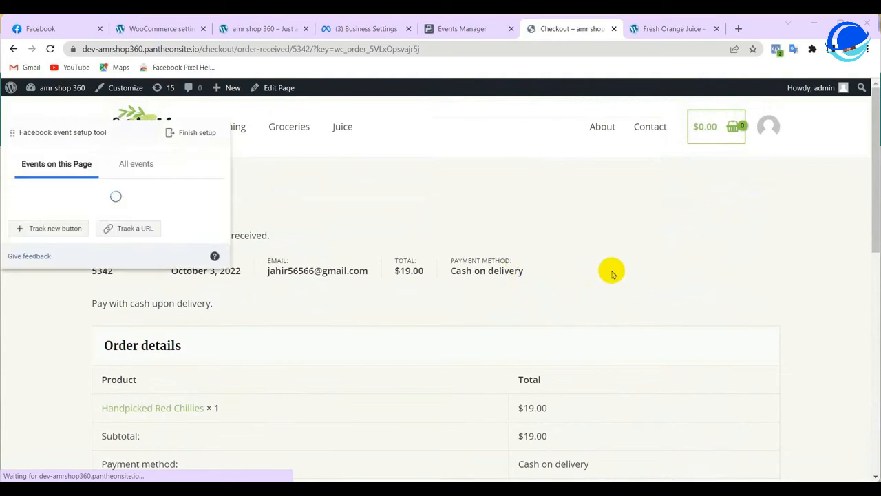
Review the order-received page and drag the event setup panel to the page centre
scroll(641, 295, down, 6)
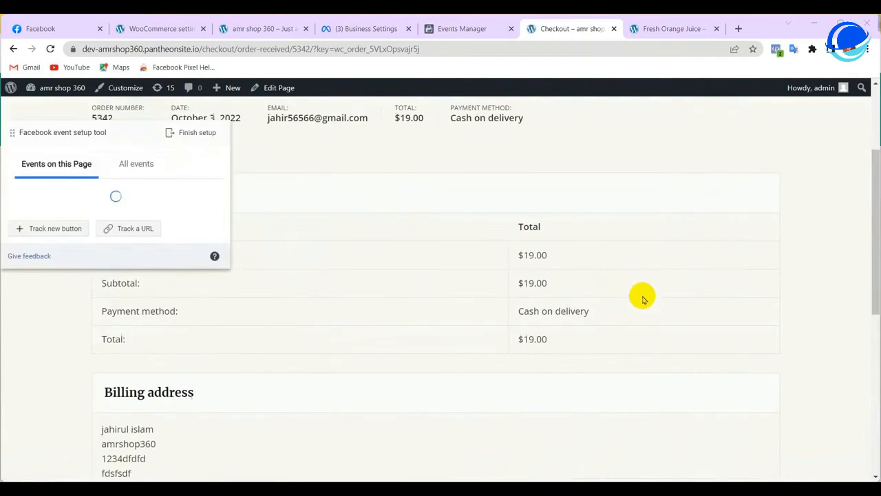
scroll(647, 344, up, 6)
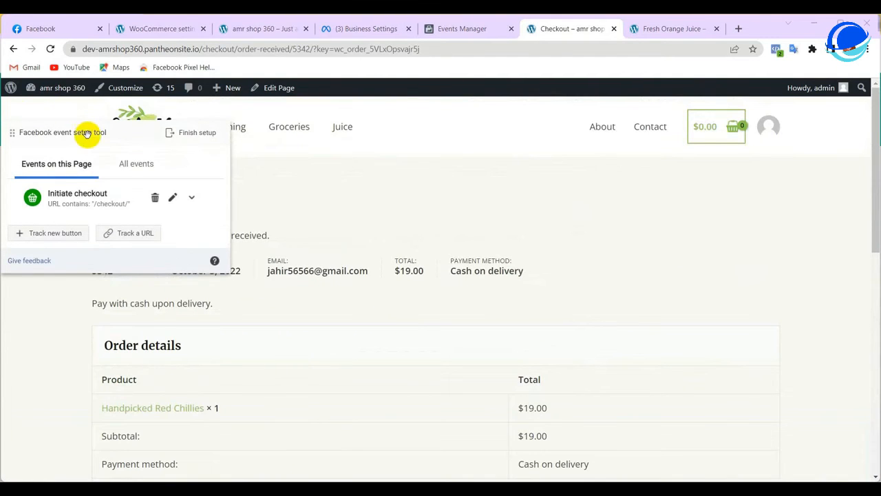
drag(92, 132, 317, 134)
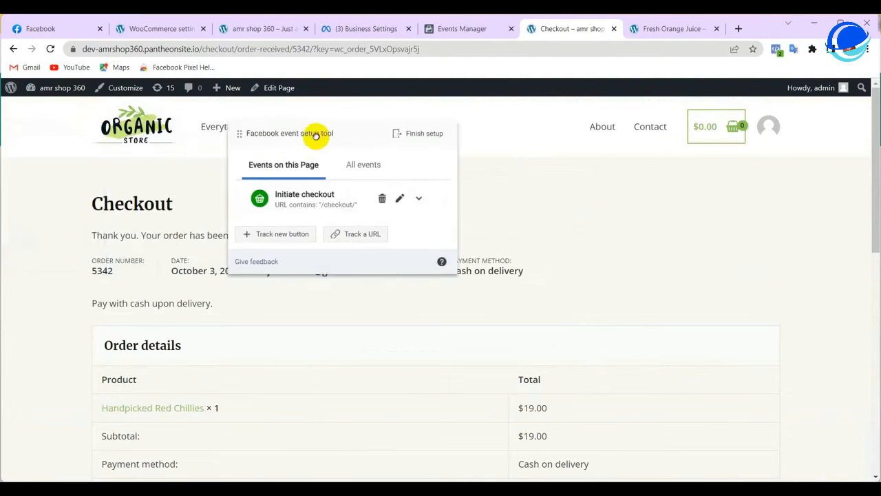
Start a URL-based Purchase event, matching URLs that contain text
click(358, 236)
click(296, 166)
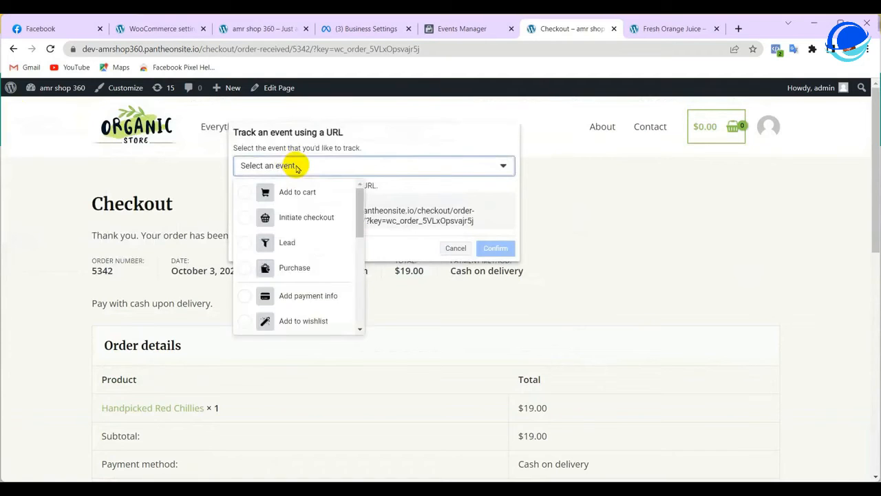
click(295, 267)
click(279, 165)
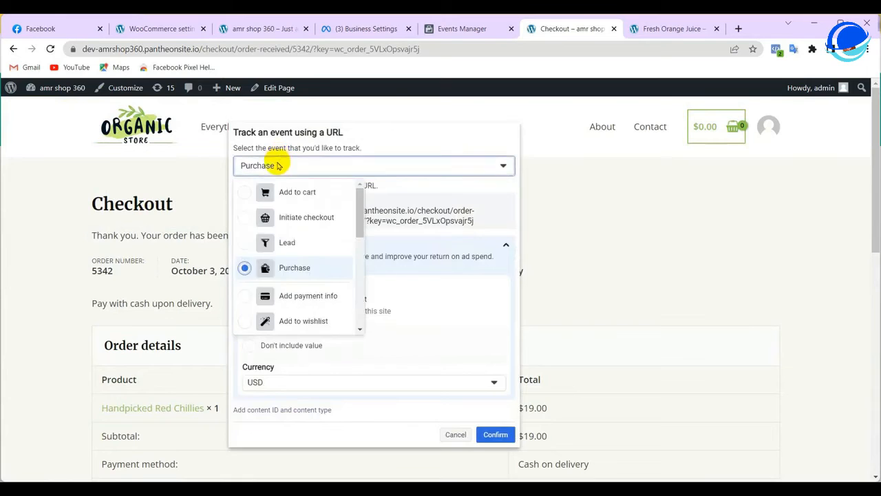
click(243, 270)
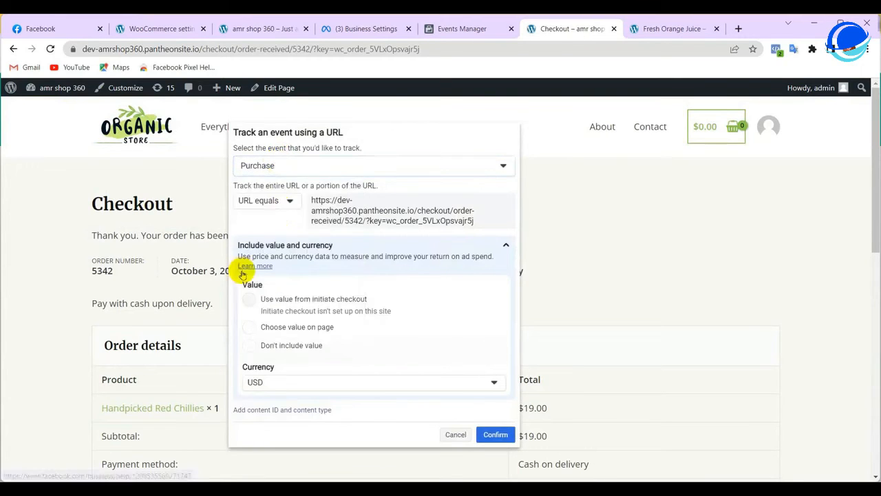
click(281, 200)
click(270, 241)
Replace the full URL with /order-received/ copied from the page address
triple_click(366, 226)
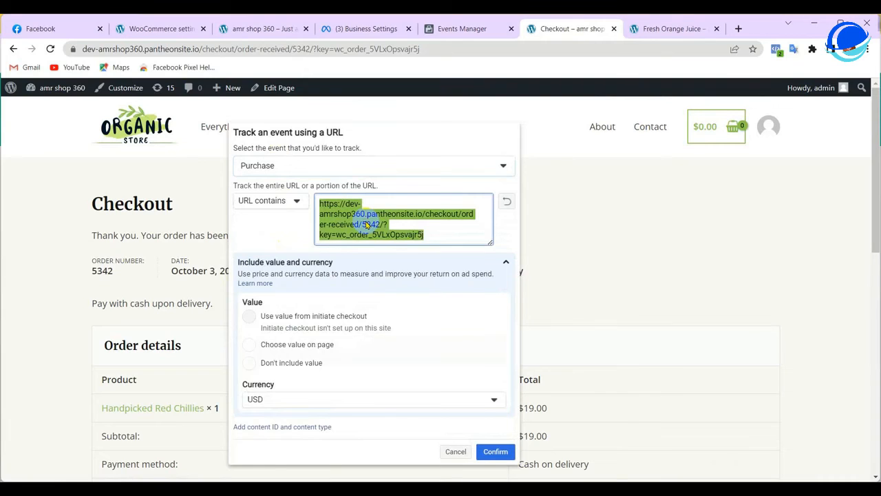
right_click(367, 225)
click(383, 250)
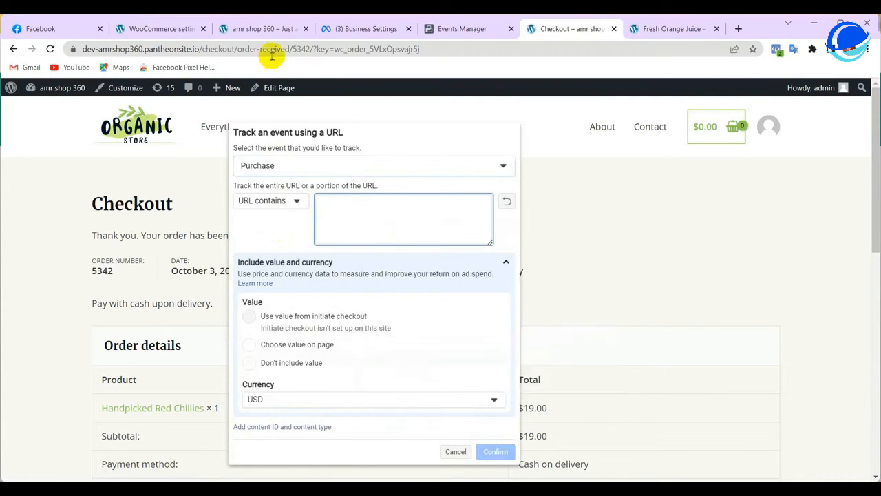
drag(233, 50, 295, 49)
right_click(294, 49)
click(317, 108)
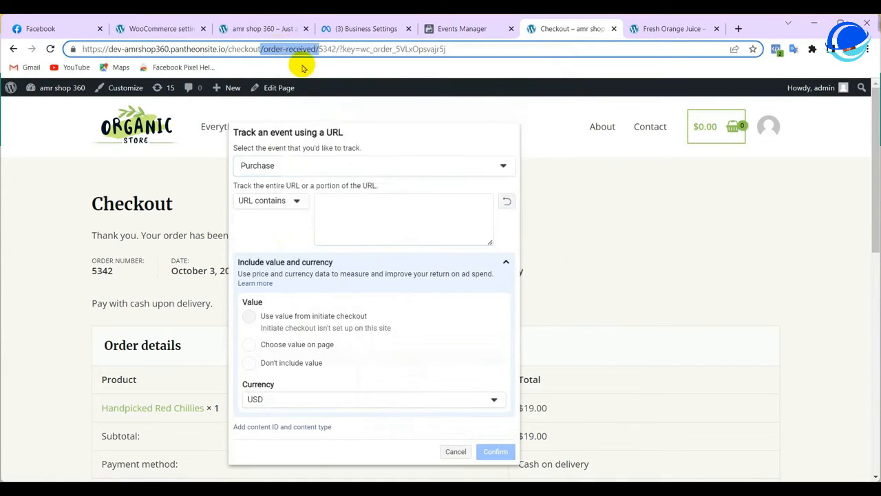
right_click(301, 52)
click(316, 112)
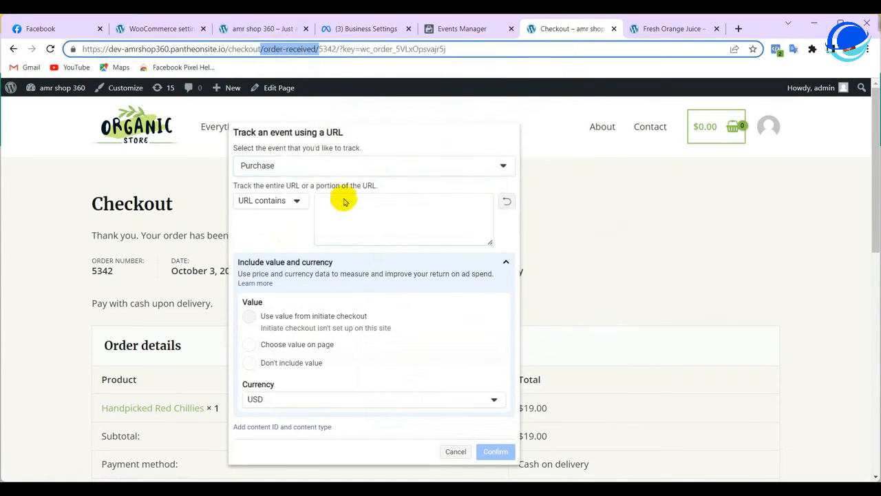
click(345, 206)
right_click(345, 207)
click(385, 295)
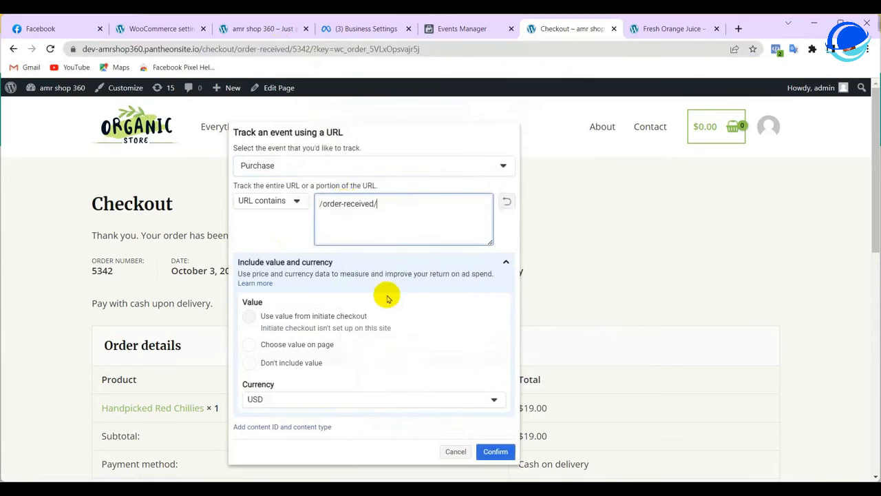
Leave the value out and confirm the Purchase URL rule
click(251, 364)
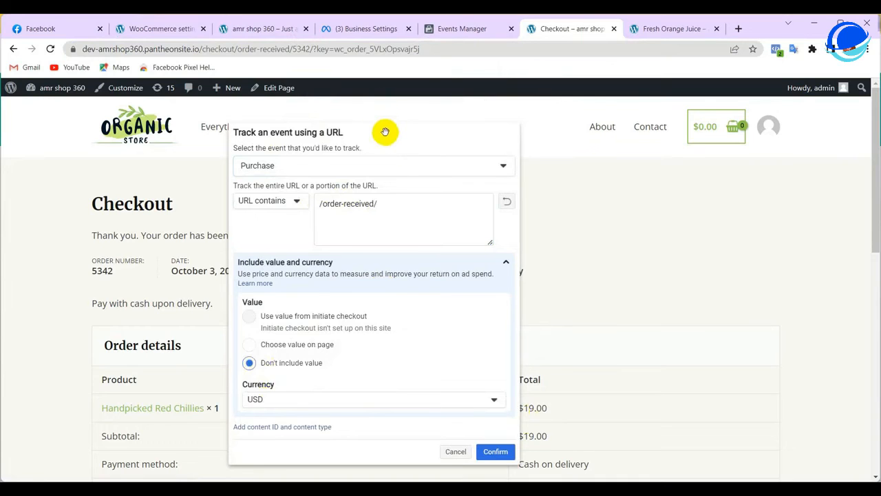
drag(385, 131, 255, 135)
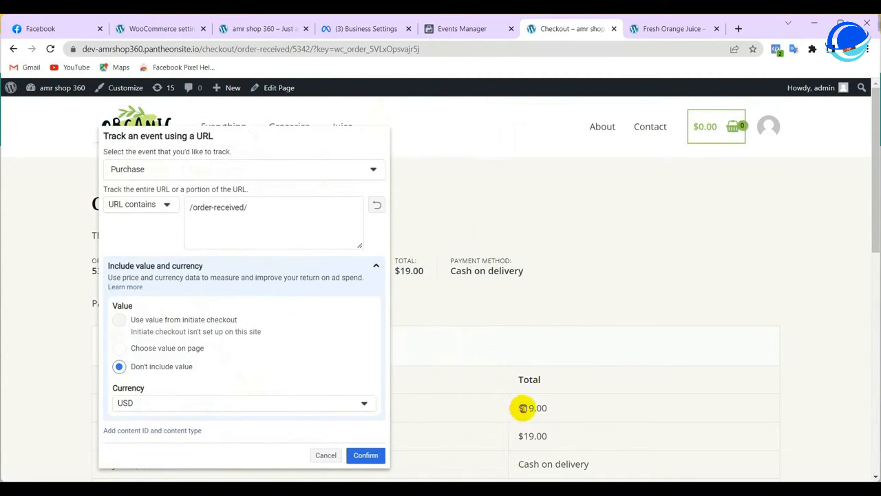
click(366, 455)
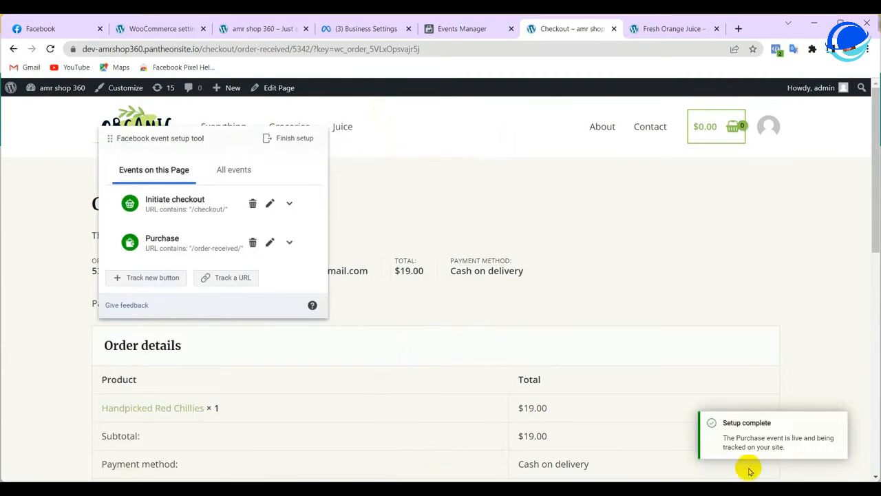
Review all events, finish setup with the four events, and close the checkout tab
drag(723, 422, 801, 422)
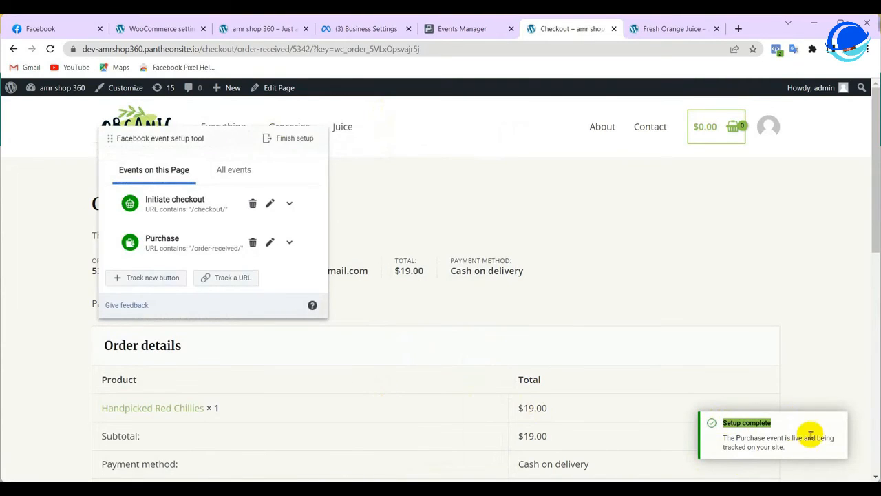
click(233, 173)
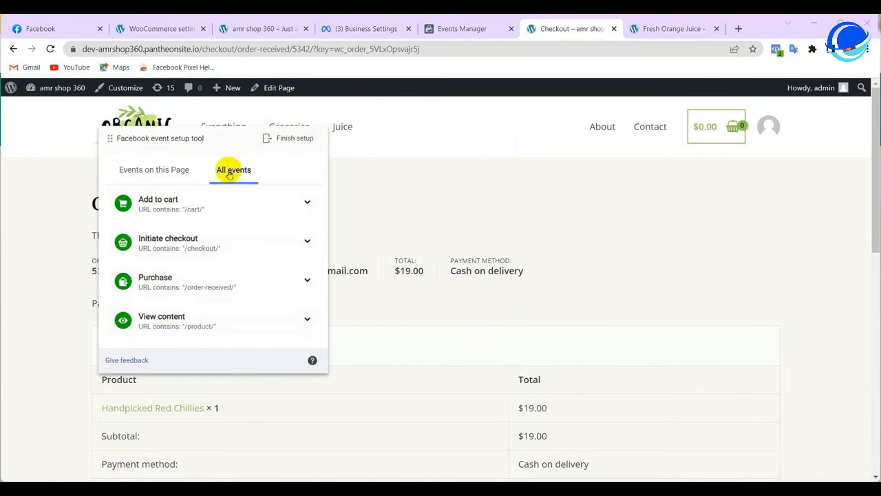
click(287, 139)
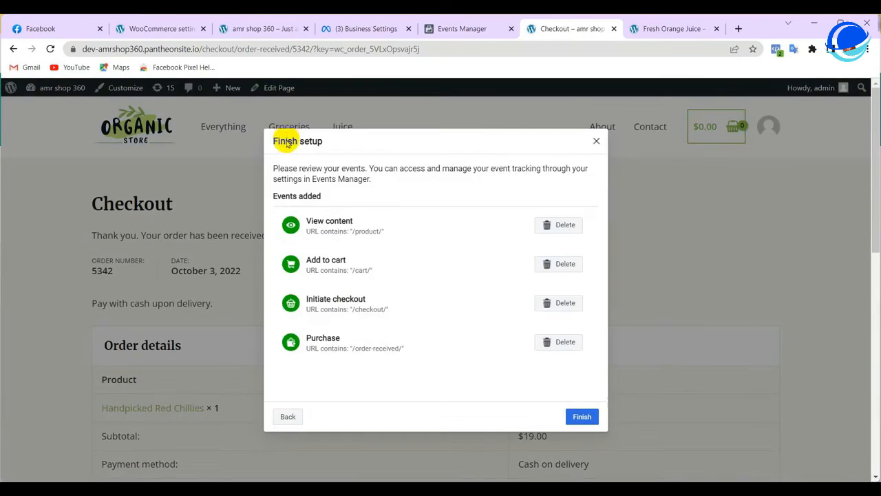
click(581, 416)
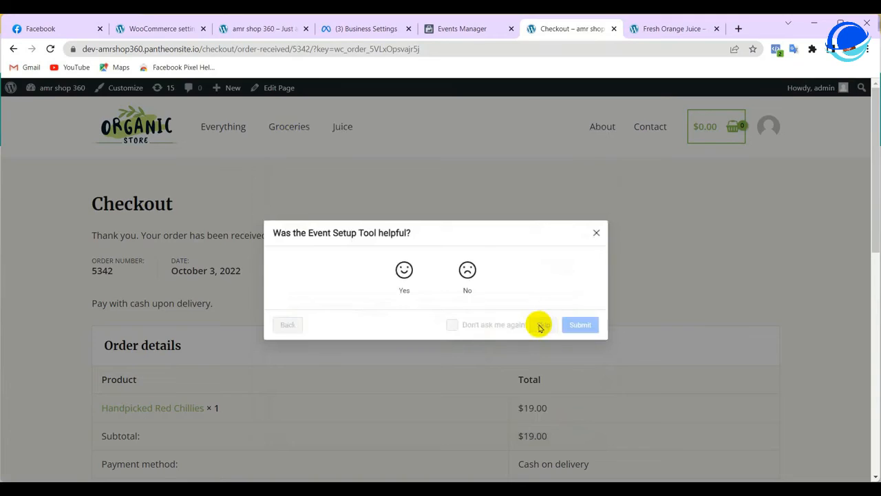
click(541, 327)
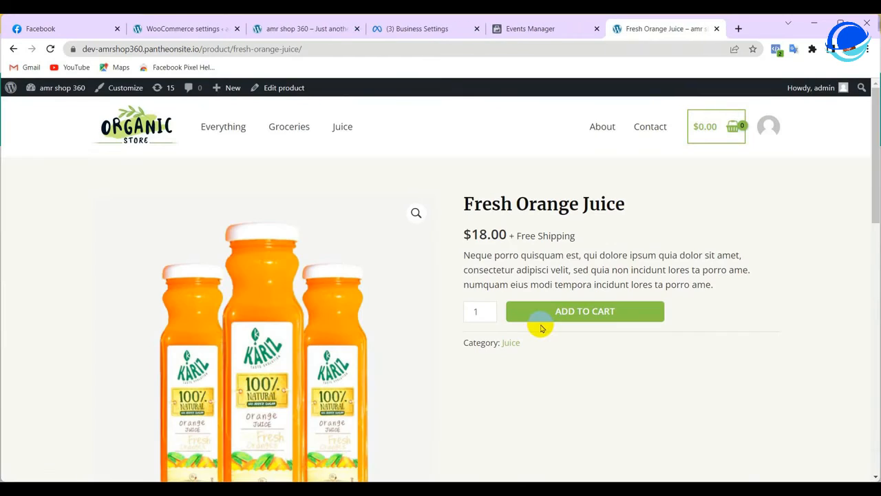
Return to the amrshop360 pixel in Events Manager and reload its page
click(414, 30)
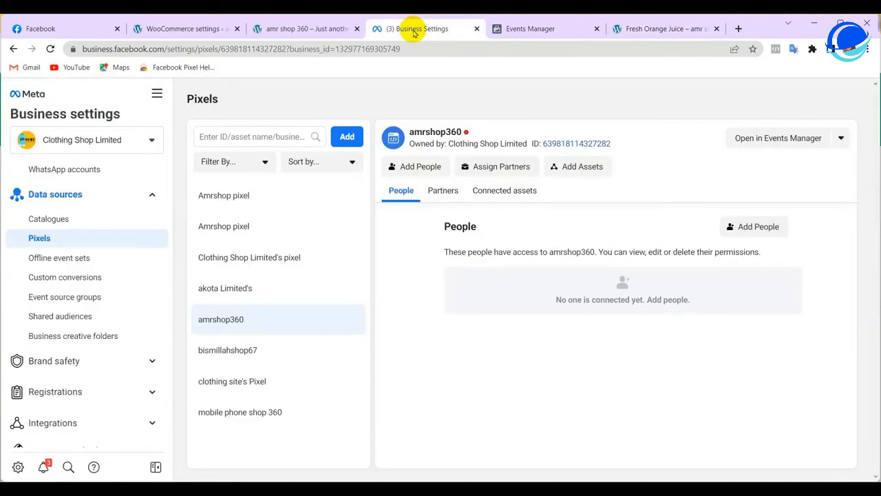
click(513, 27)
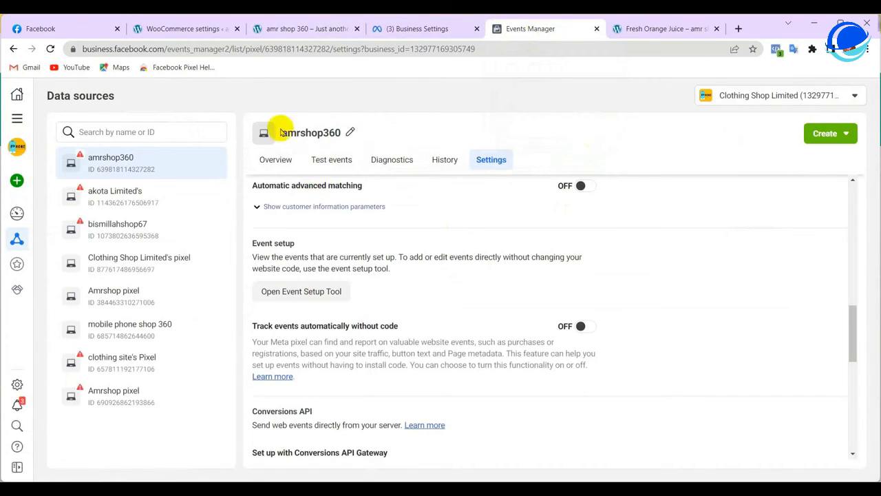
click(50, 50)
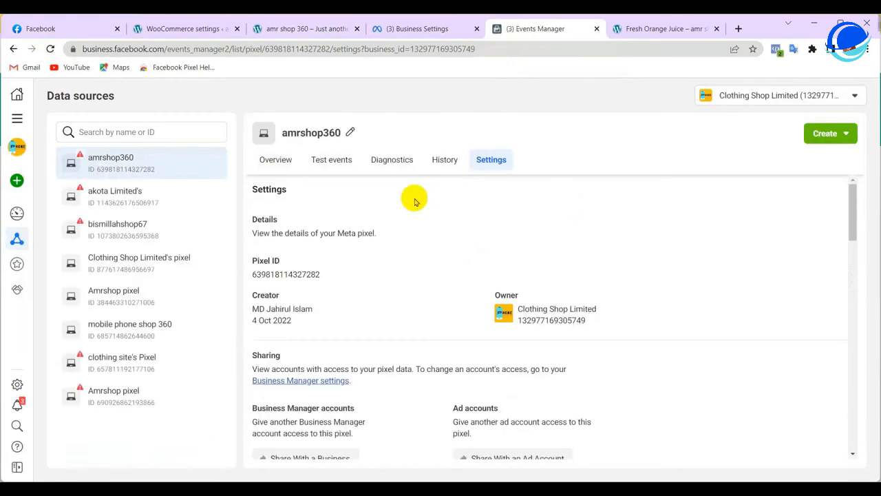
Open the amrshop360 Test events page, then go to the Fresh Orange Juice product tab
click(328, 162)
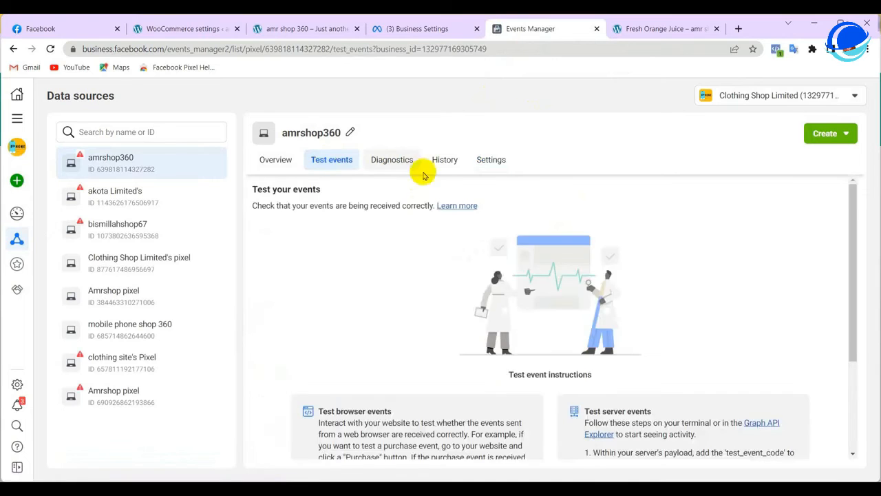
scroll(448, 193, down, 3)
click(385, 350)
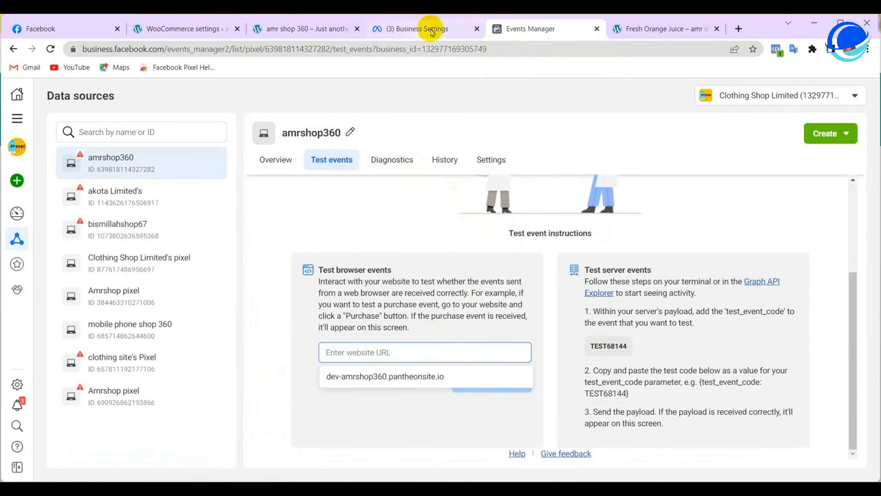
click(675, 29)
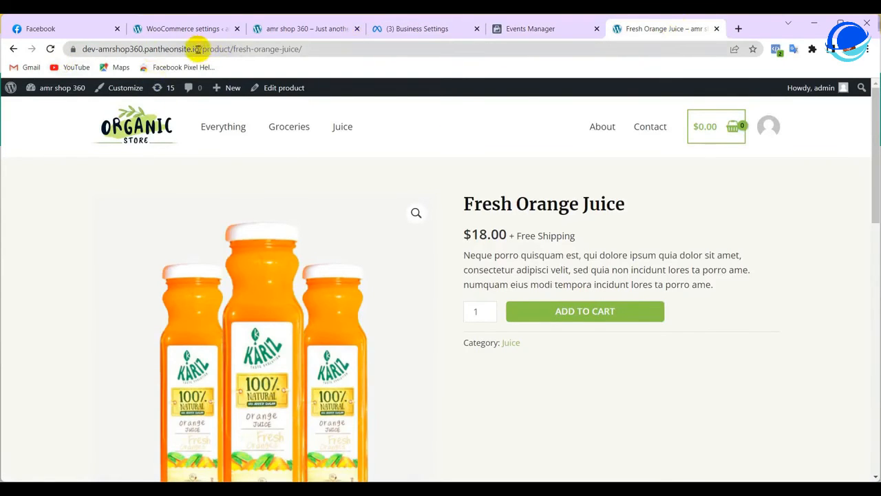
Strip the product path from the address to load the shop's home page
drag(200, 49, 328, 48)
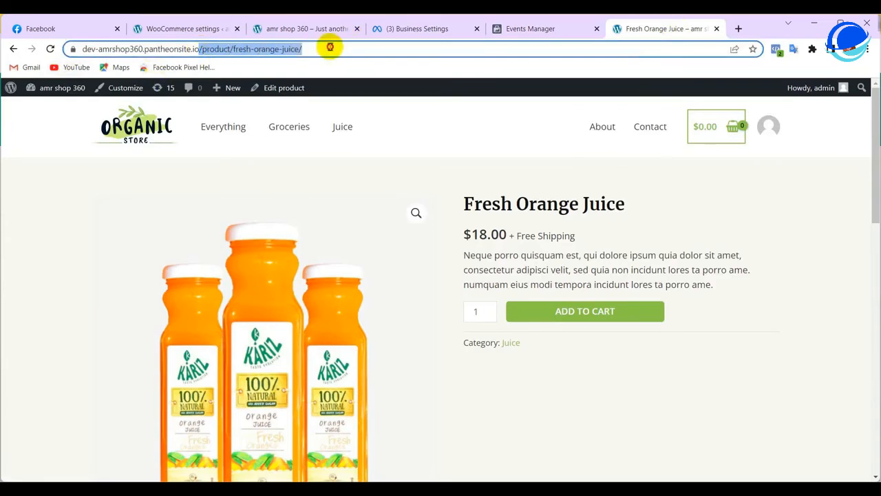
right_click(300, 48)
click(326, 97)
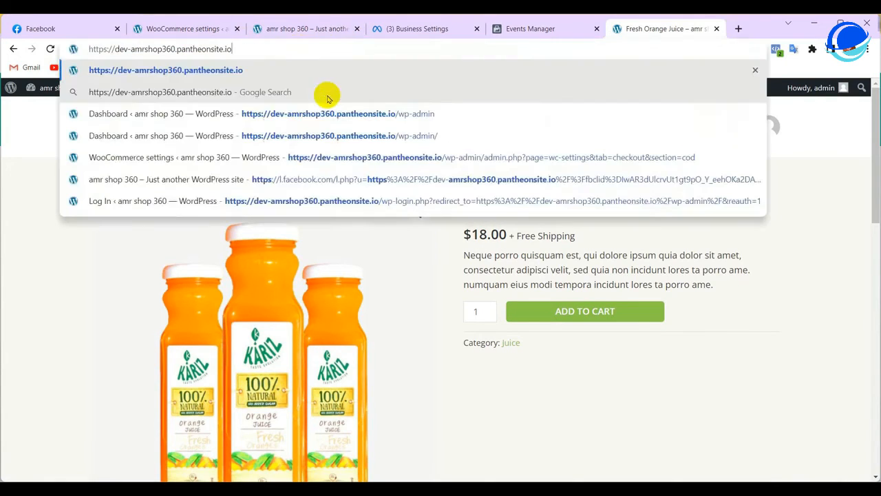
key(Return)
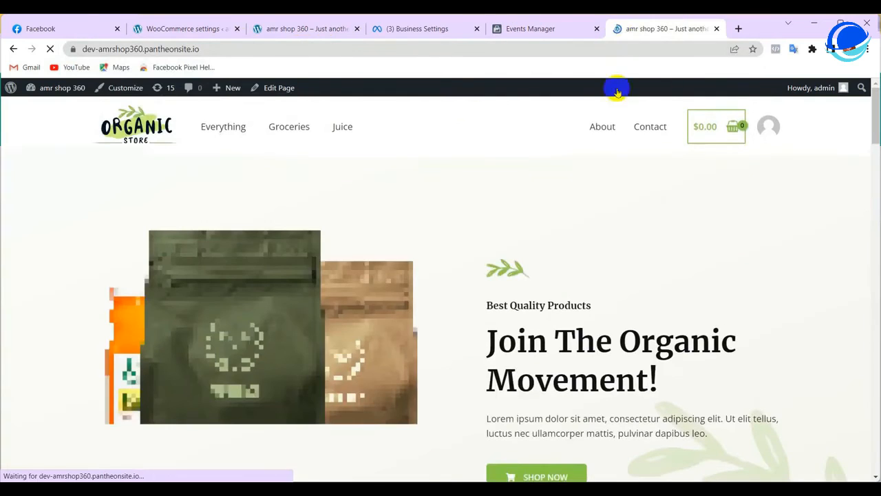
Copy the home page address and go back to the Events Manager tab
click(245, 49)
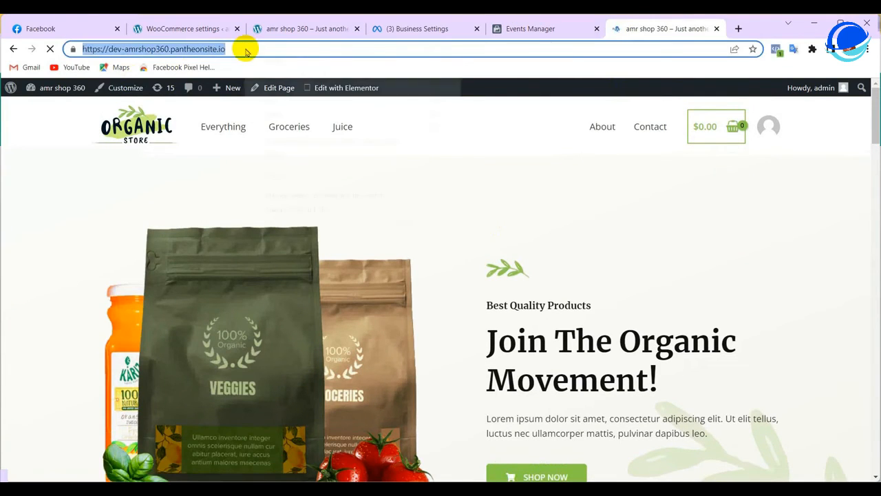
right_click(246, 49)
click(278, 113)
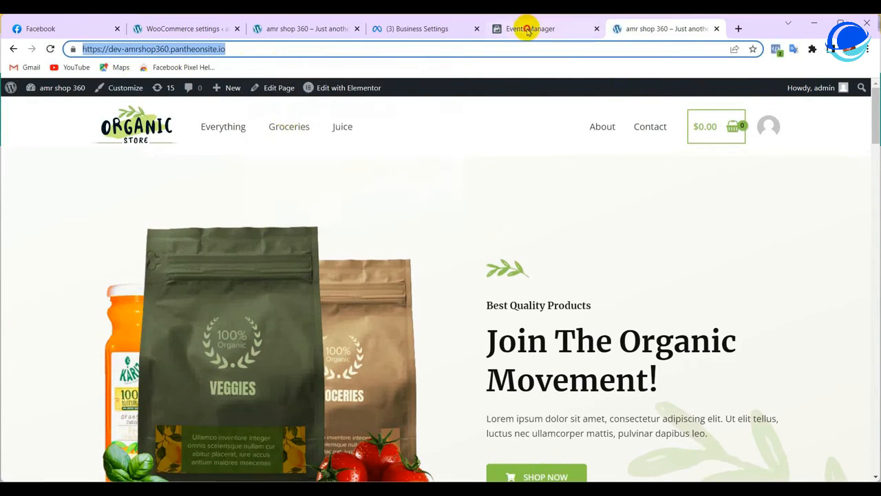
click(526, 28)
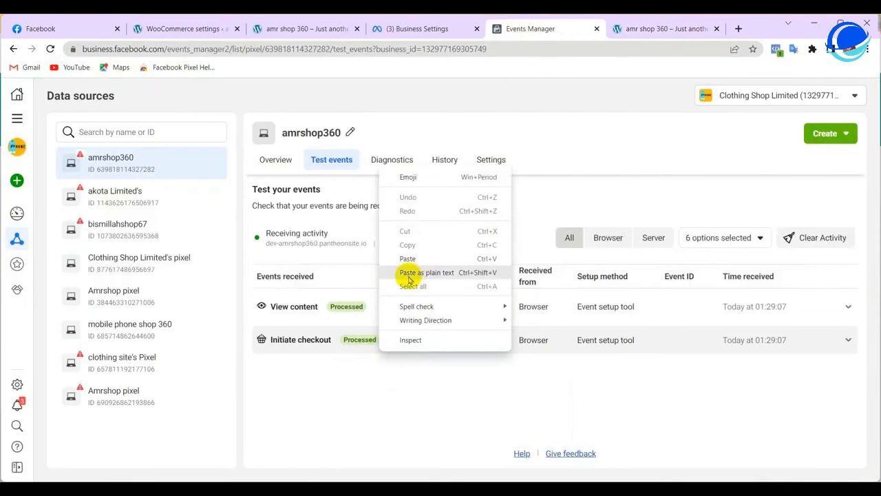
Clear test activity, paste the shop address into the website field, and open the website
click(351, 178)
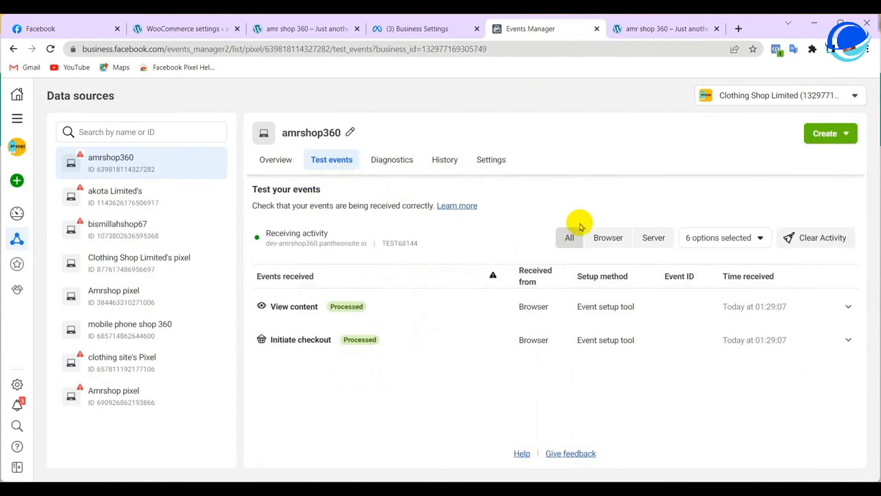
click(821, 241)
click(598, 262)
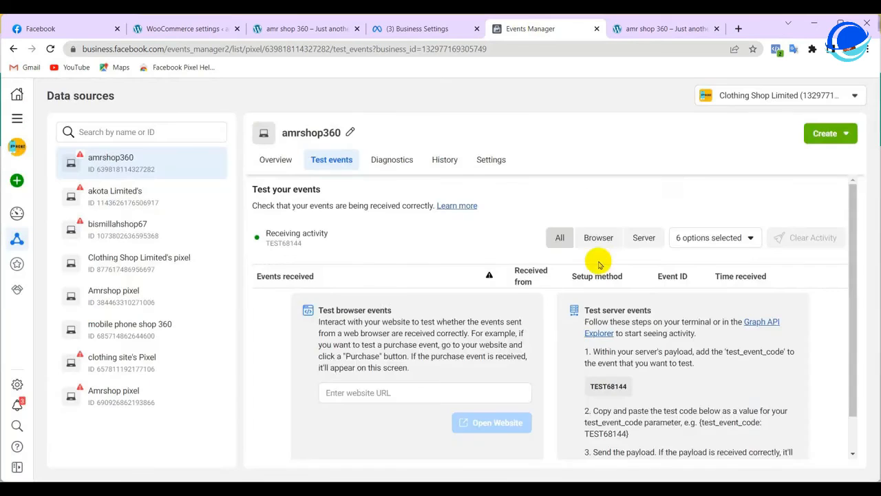
right_click(335, 392)
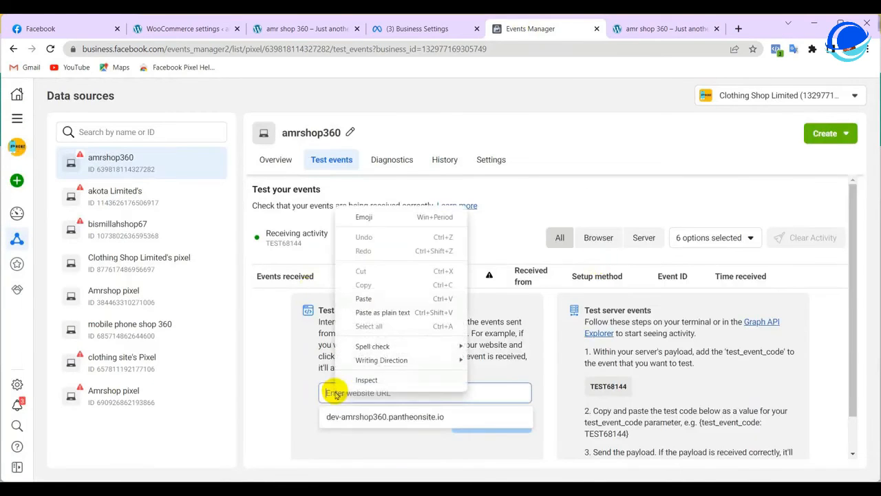
click(382, 290)
click(504, 434)
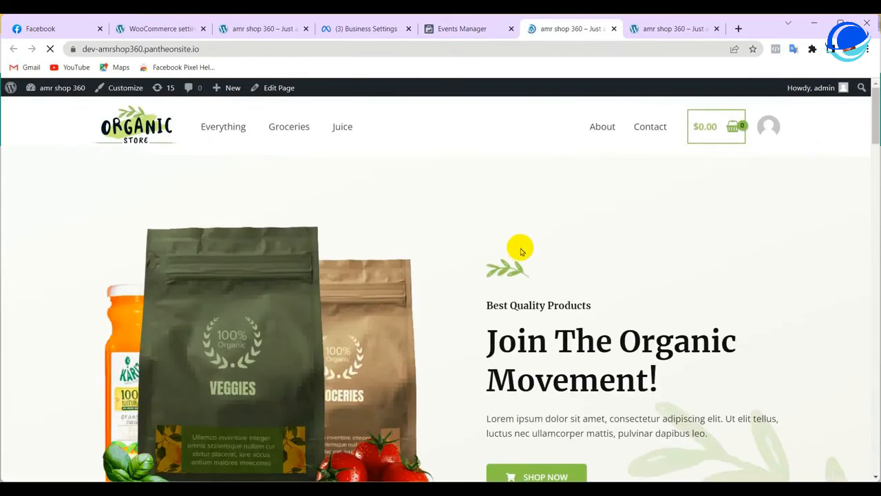
Add Handpicked Red Chillies to the cart from the shop home page
scroll(581, 217, down, 3)
scroll(580, 217, down, 5)
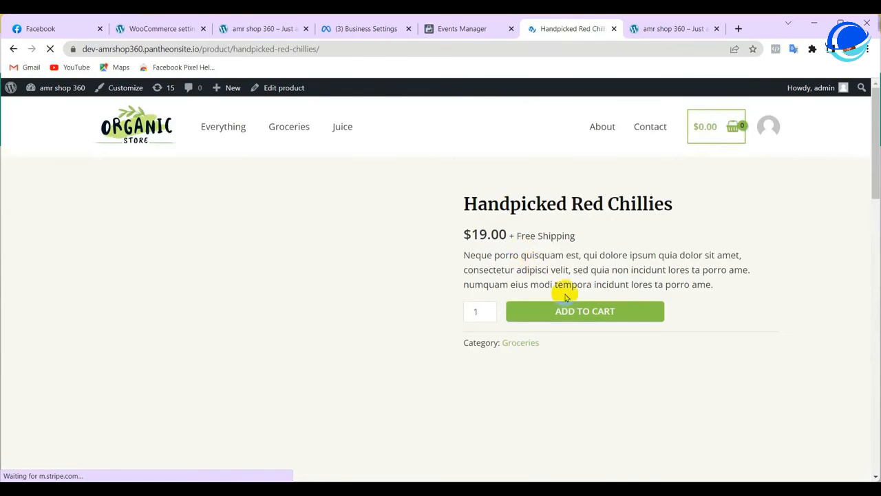
scroll(413, 193, down, 9)
scroll(472, 223, up, 4)
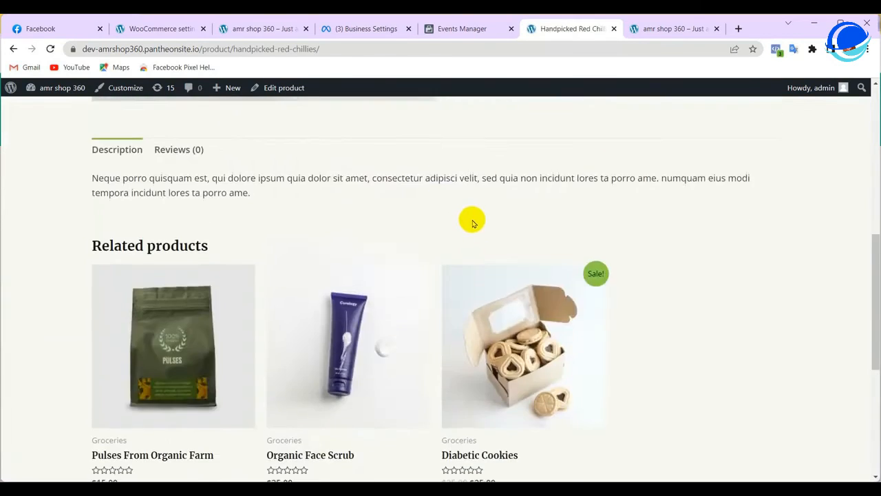
scroll(473, 224, up, 5)
click(558, 313)
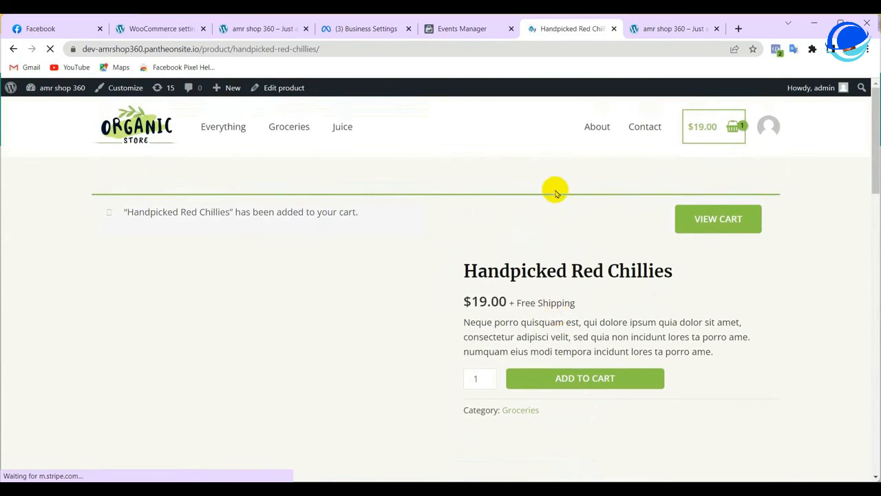
View the $19.00 cart and proceed to checkout
scroll(547, 192, down, 7)
scroll(561, 207, up, 7)
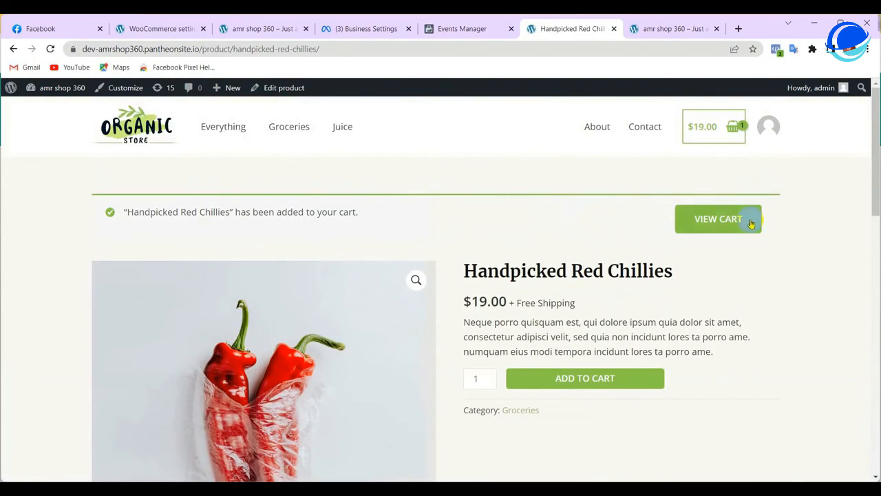
click(712, 228)
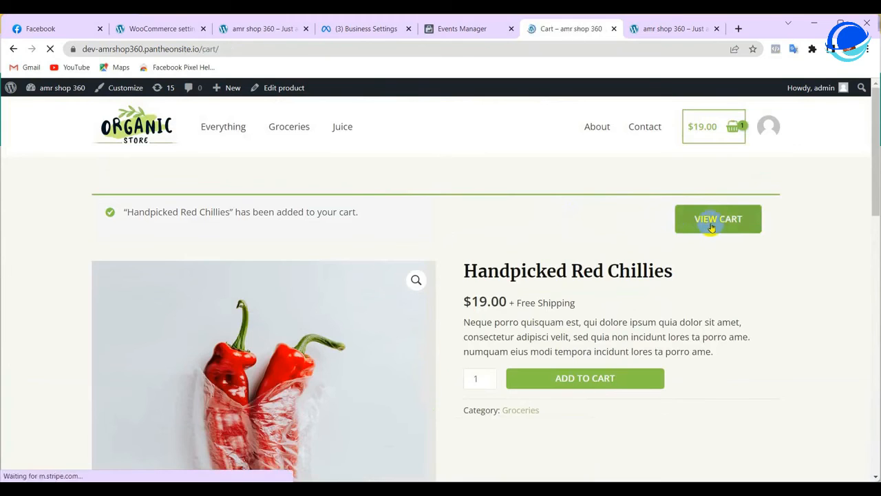
scroll(419, 197, down, 5)
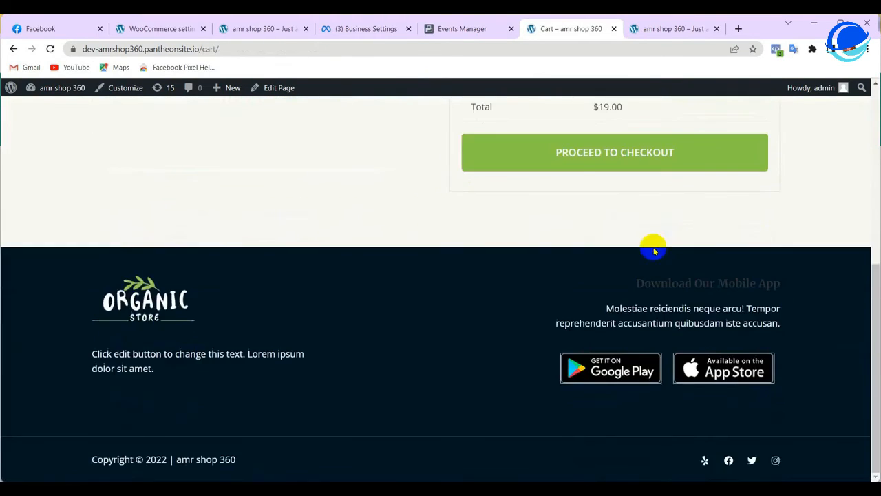
scroll(654, 252, up, 4)
scroll(659, 255, down, 2)
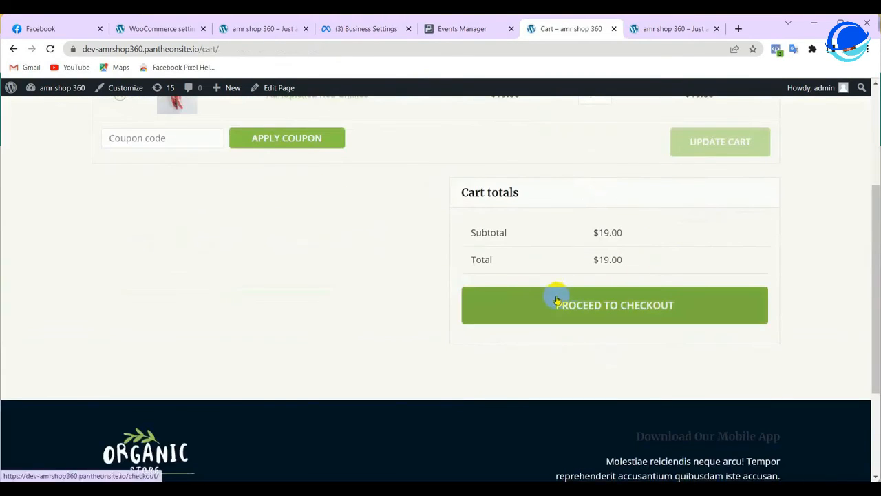
click(557, 300)
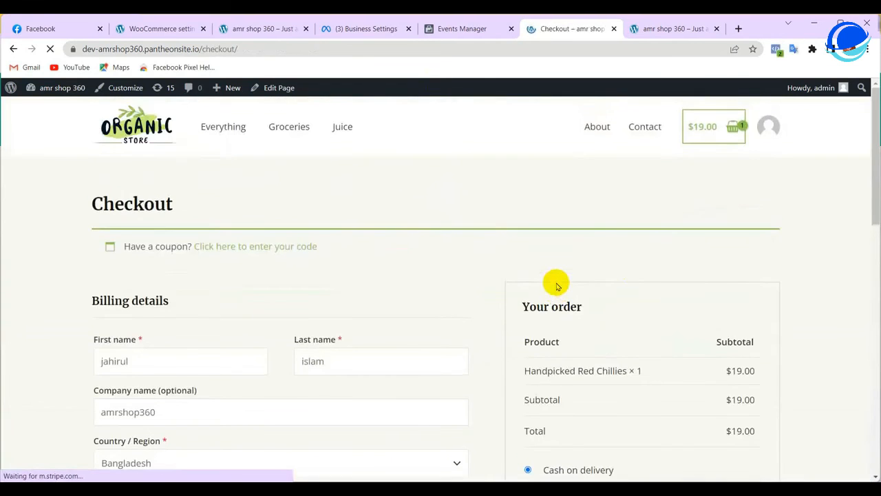
Review the billing details and place the cash-on-delivery order for Handpicked Red Chillies
scroll(559, 285, down, 10)
scroll(561, 282, up, 10)
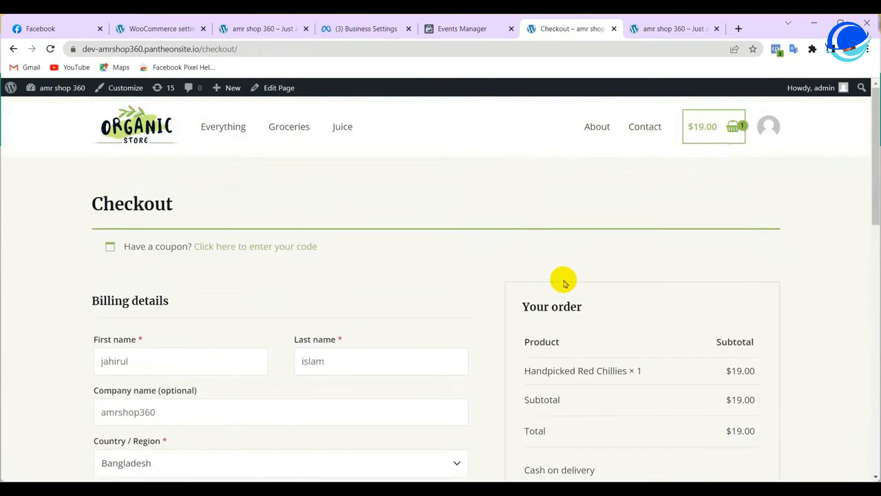
scroll(562, 281, down, 2)
scroll(131, 293, down, 5)
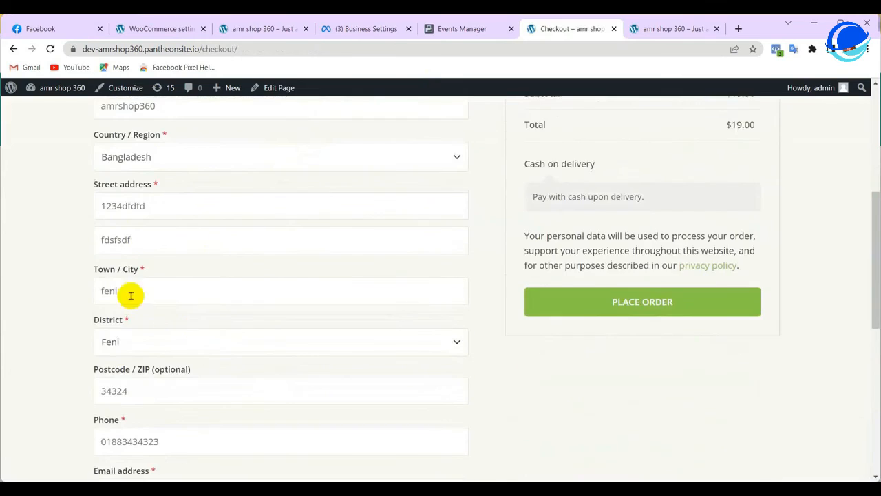
scroll(543, 213, up, 2)
click(618, 227)
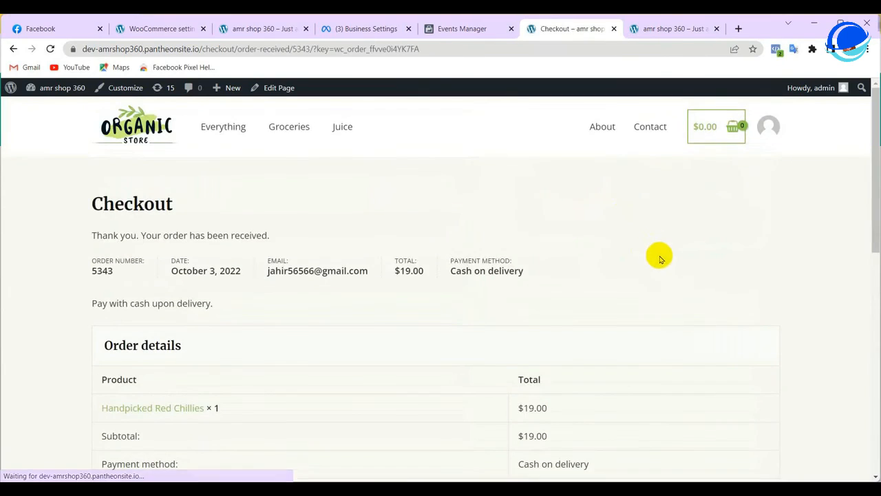
Check the $19.00 order confirmation, then view the processed Purchase event in Meta Test events
scroll(564, 192, down, 4)
scroll(566, 197, down, 3)
scroll(575, 227, up, 8)
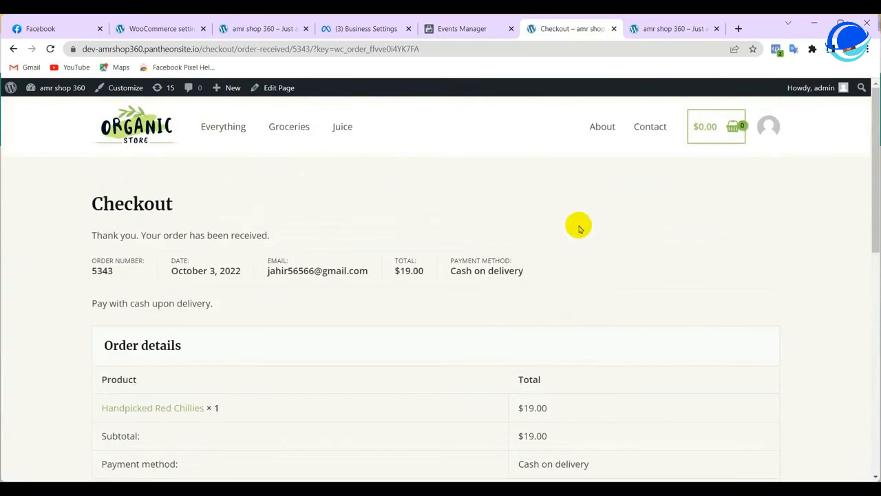
click(459, 29)
scroll(499, 275, down, 5)
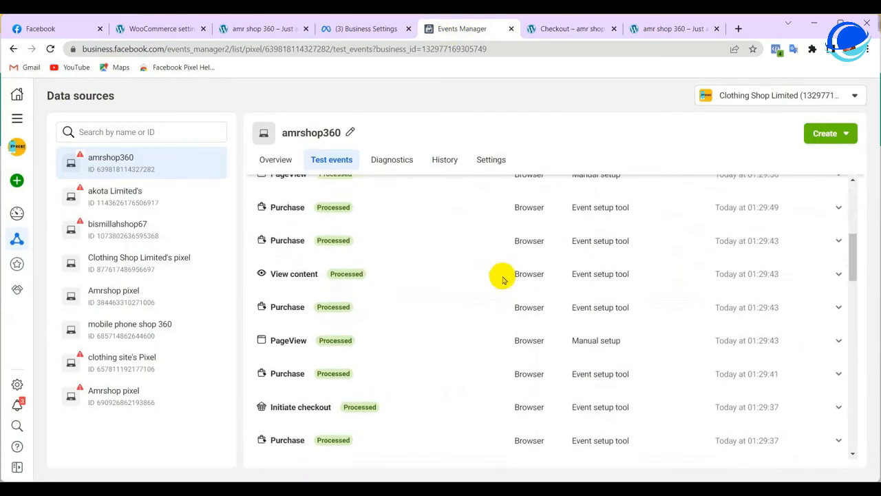
scroll(502, 279, down, 3)
scroll(503, 279, up, 6)
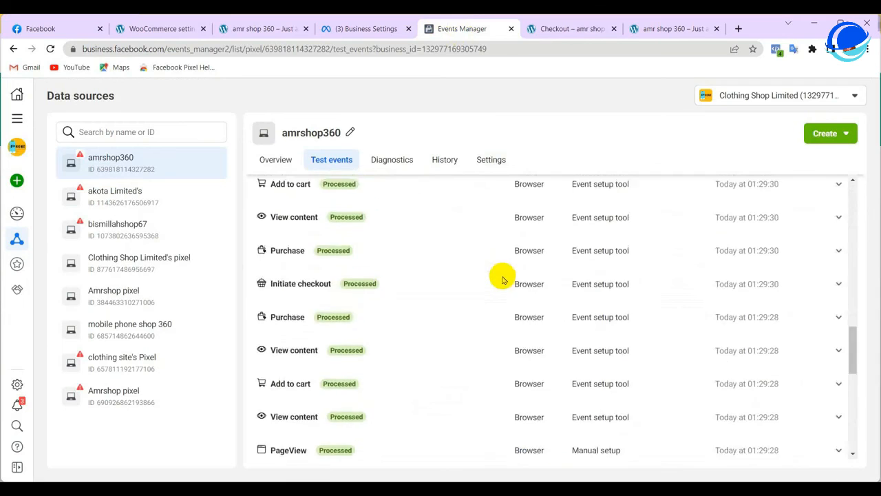
scroll(502, 276, up, 5)
scroll(502, 275, down, 2)
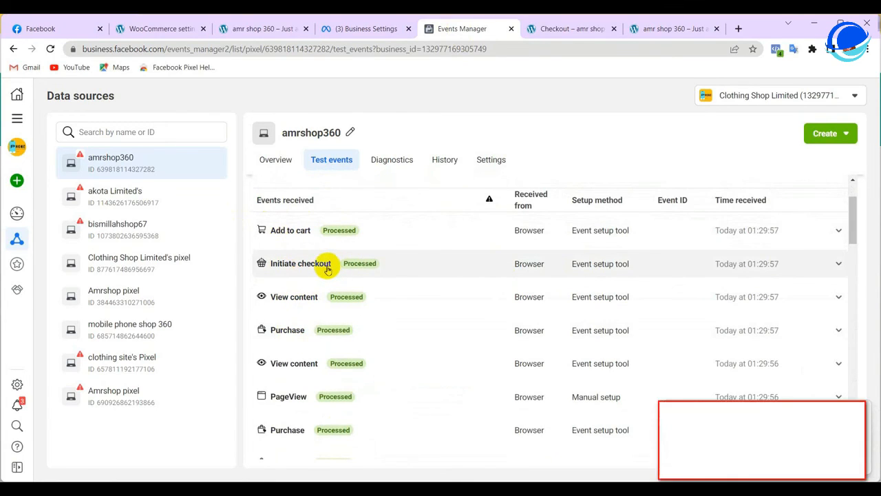
scroll(407, 274, down, 10)
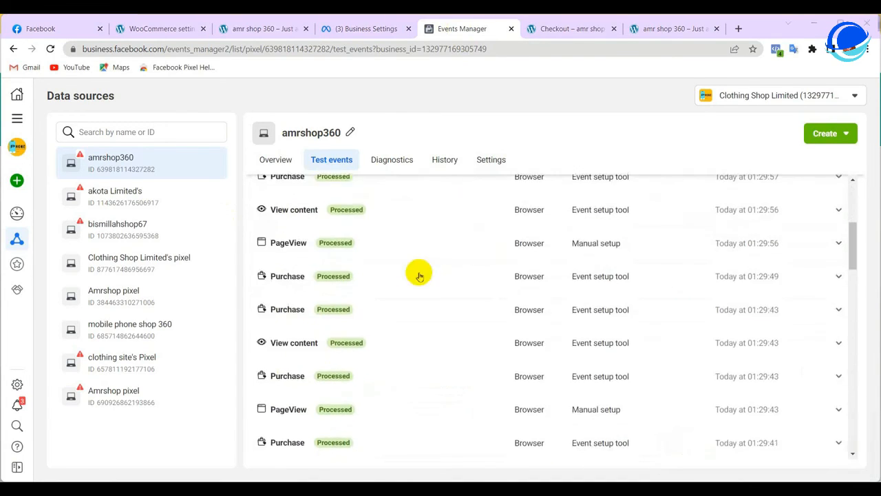
scroll(400, 365, down, 5)
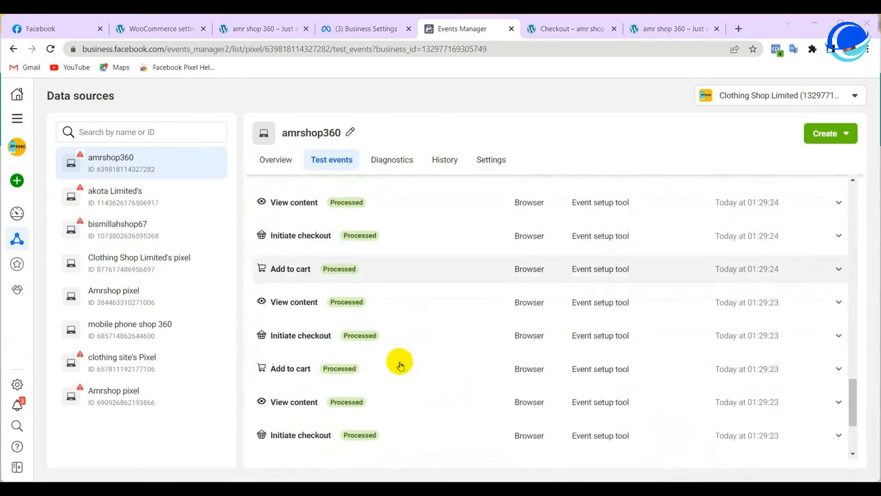
scroll(400, 364, up, 8)
scroll(400, 365, up, 8)
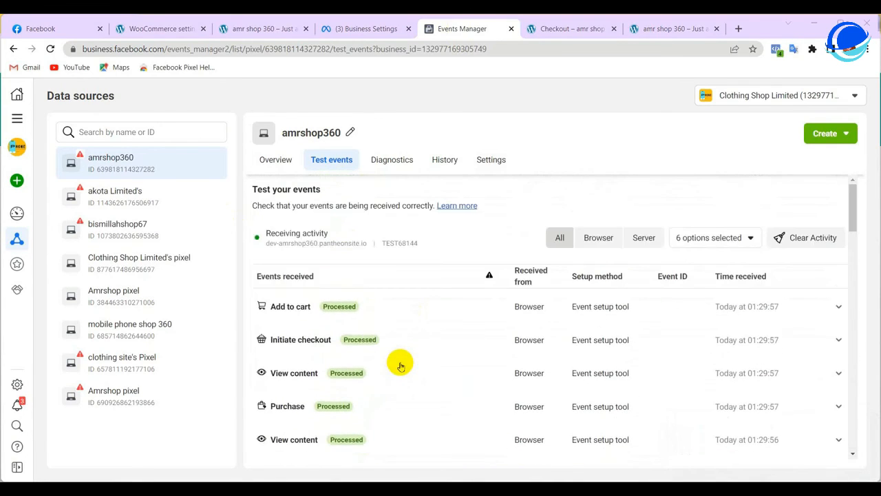
drag(256, 236, 323, 235)
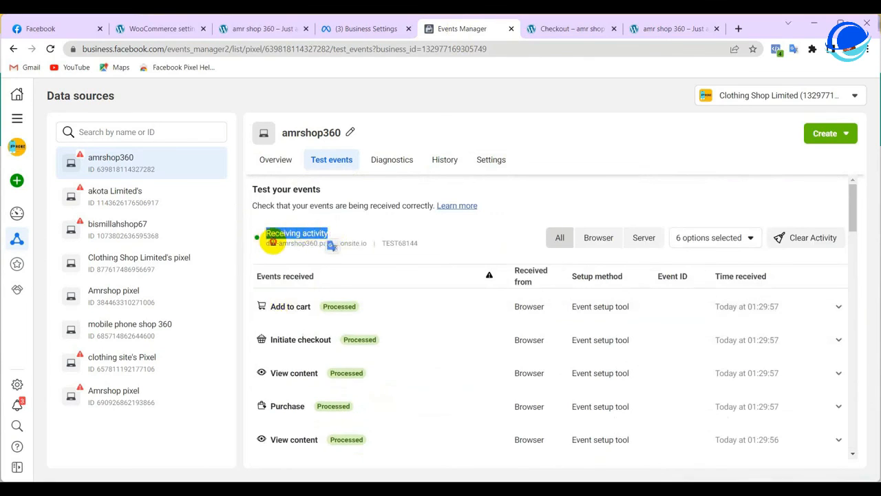
click(318, 245)
drag(359, 244, 366, 244)
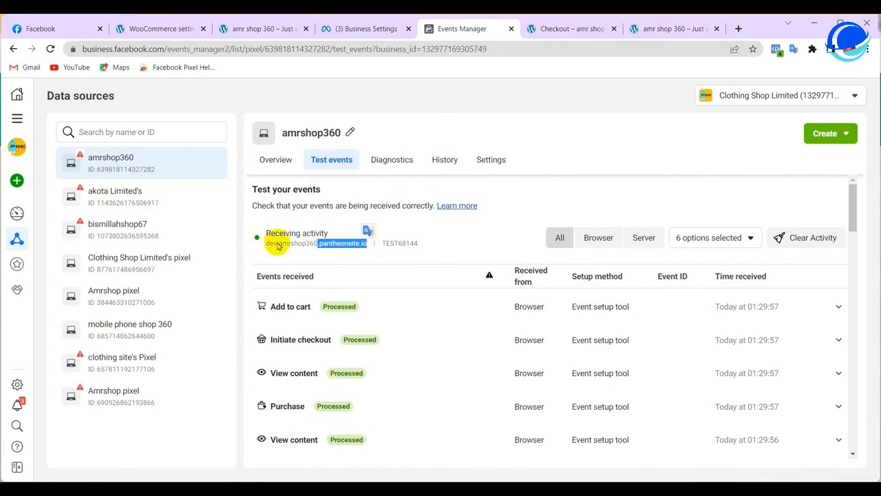
drag(255, 241, 366, 243)
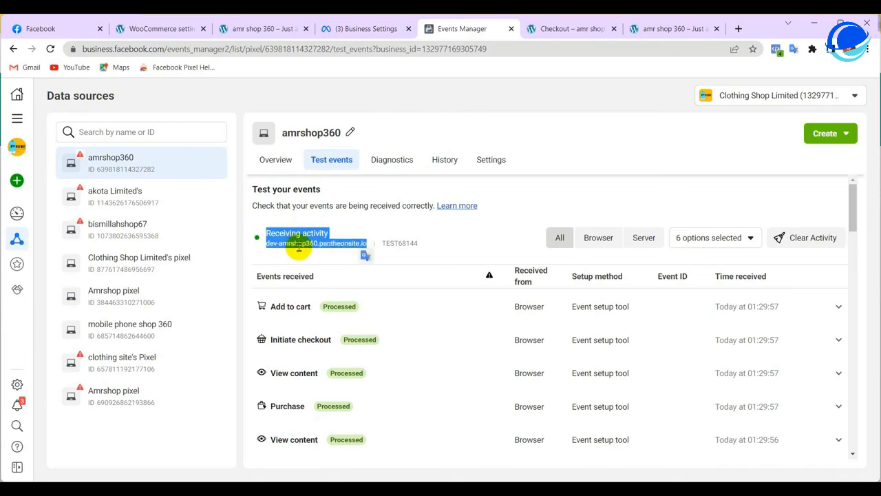
click(266, 241)
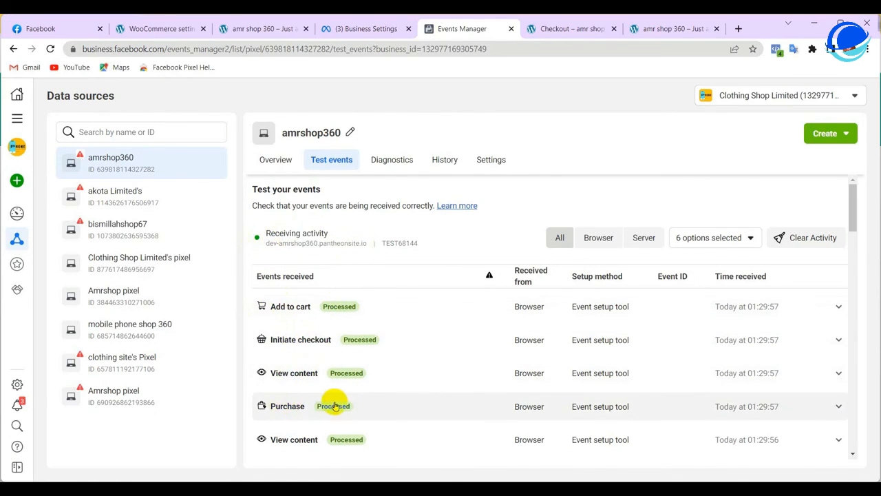
scroll(576, 348, down, 3)
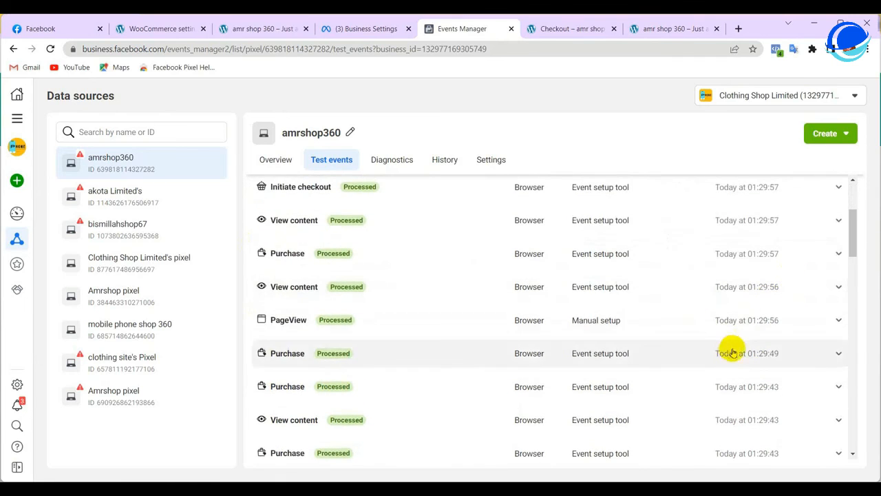
scroll(658, 348, down, 5)
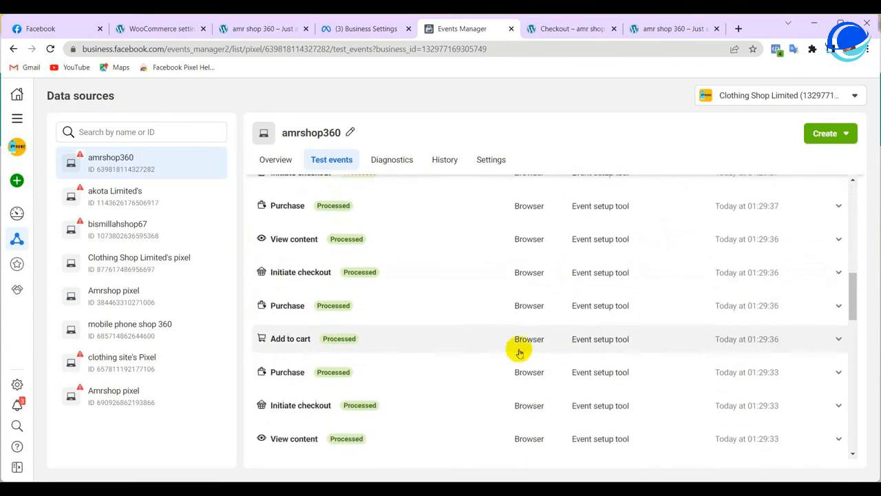
scroll(780, 353, down, 5)
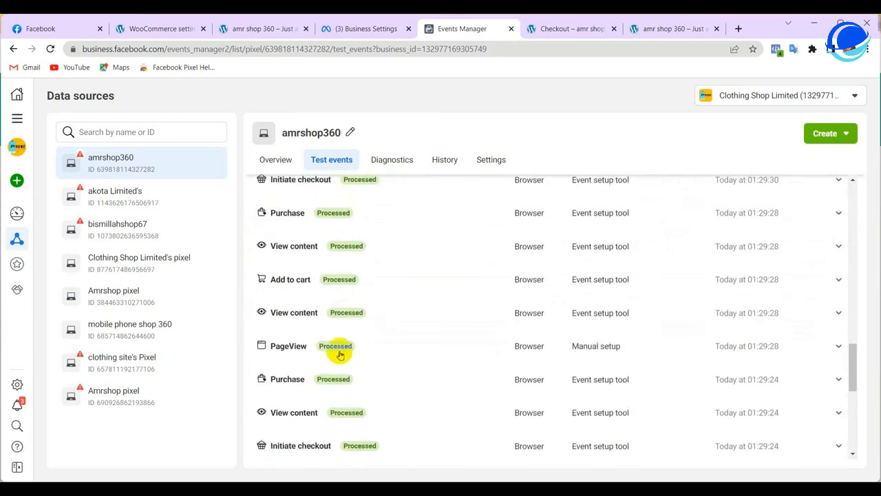
scroll(748, 319, down, 2)
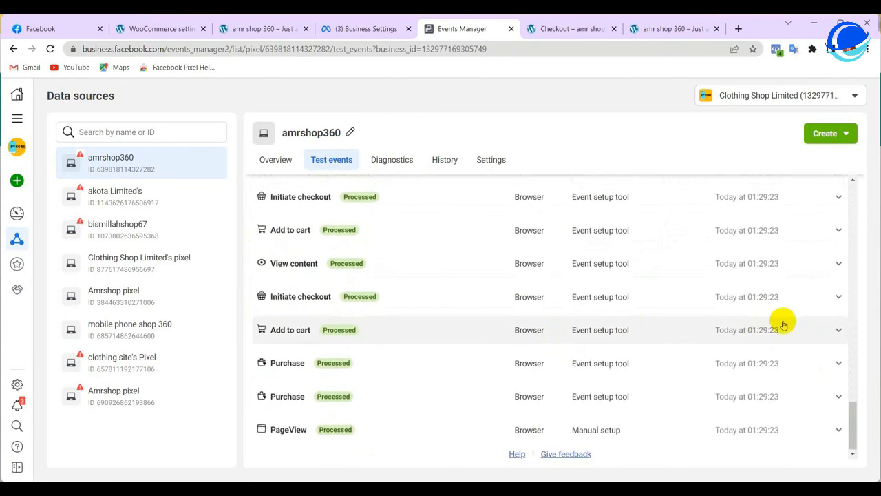
scroll(781, 321, up, 4)
scroll(783, 322, up, 10)
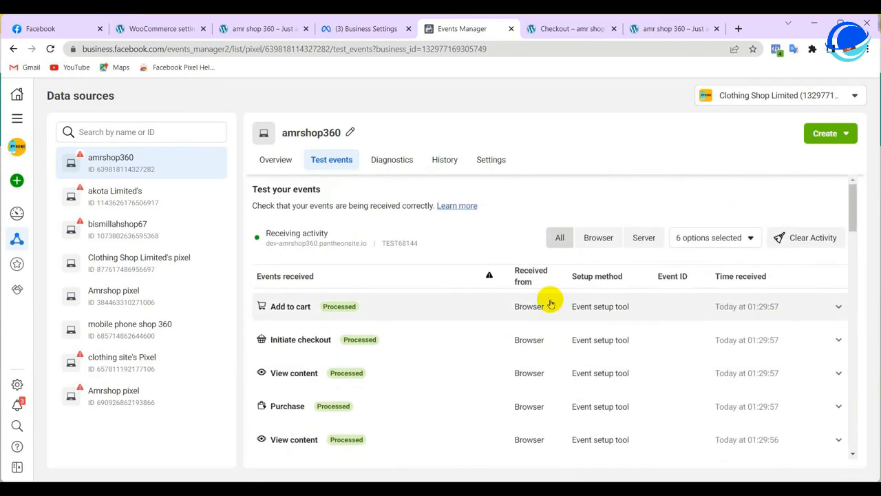
key(ctrl+F9)
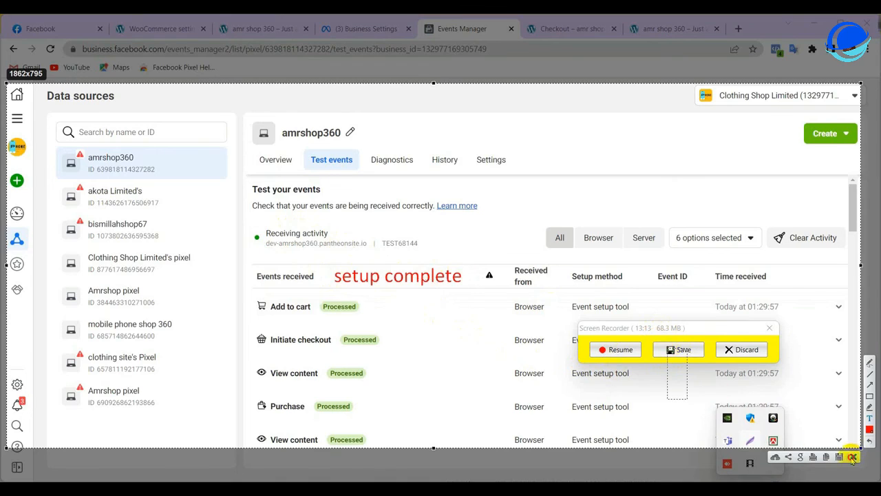
click(669, 349)
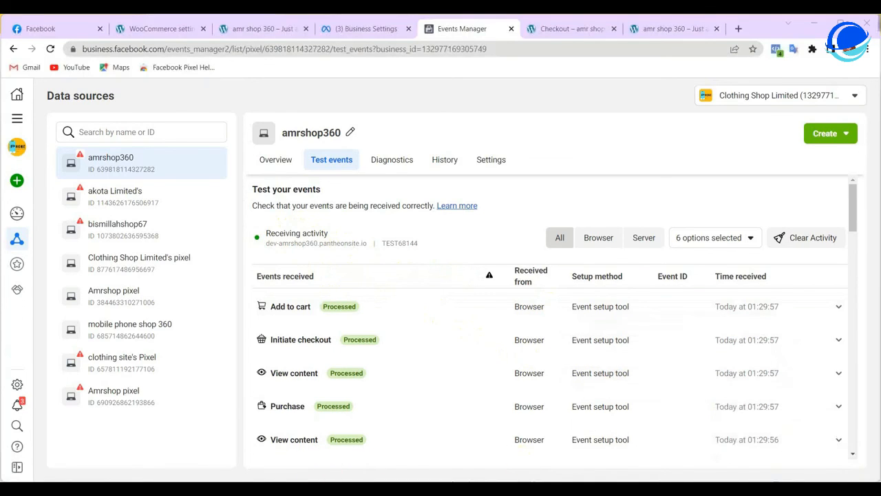